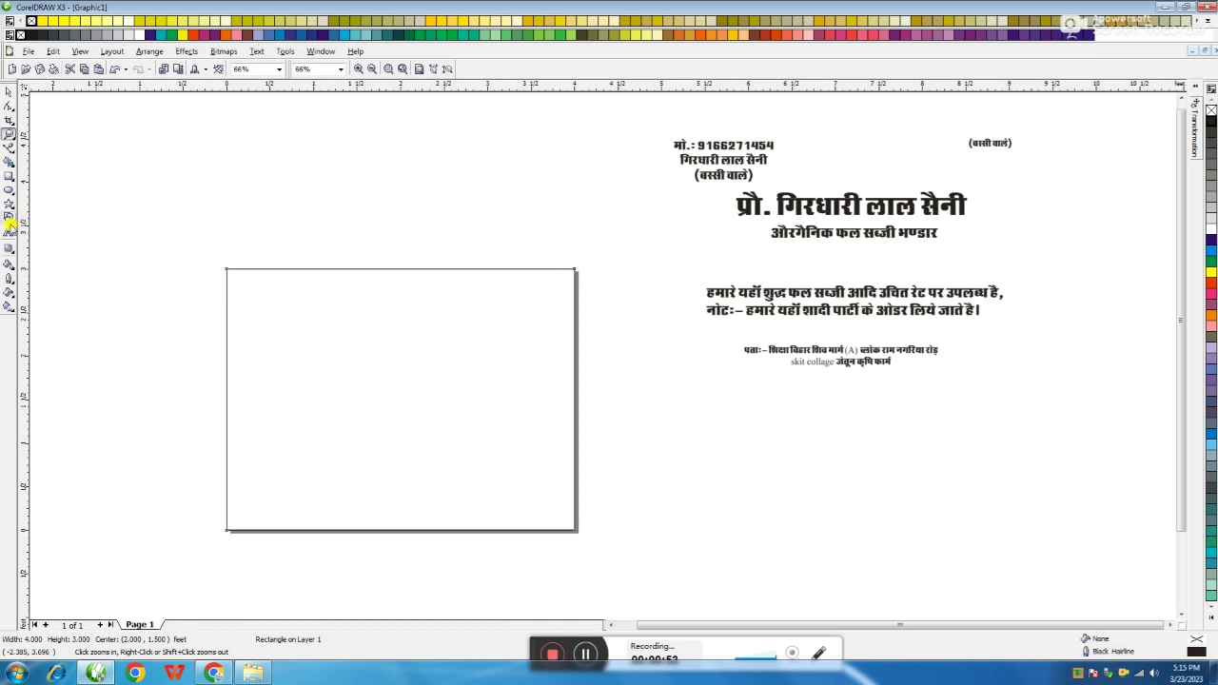
- Resize the page-sized rectangle to 3.8 feet wide and 2.8 feet high
{"action": "left_click", "coordinate": [7, 93]}
{"action": "left_click", "coordinate": [431, 323]}
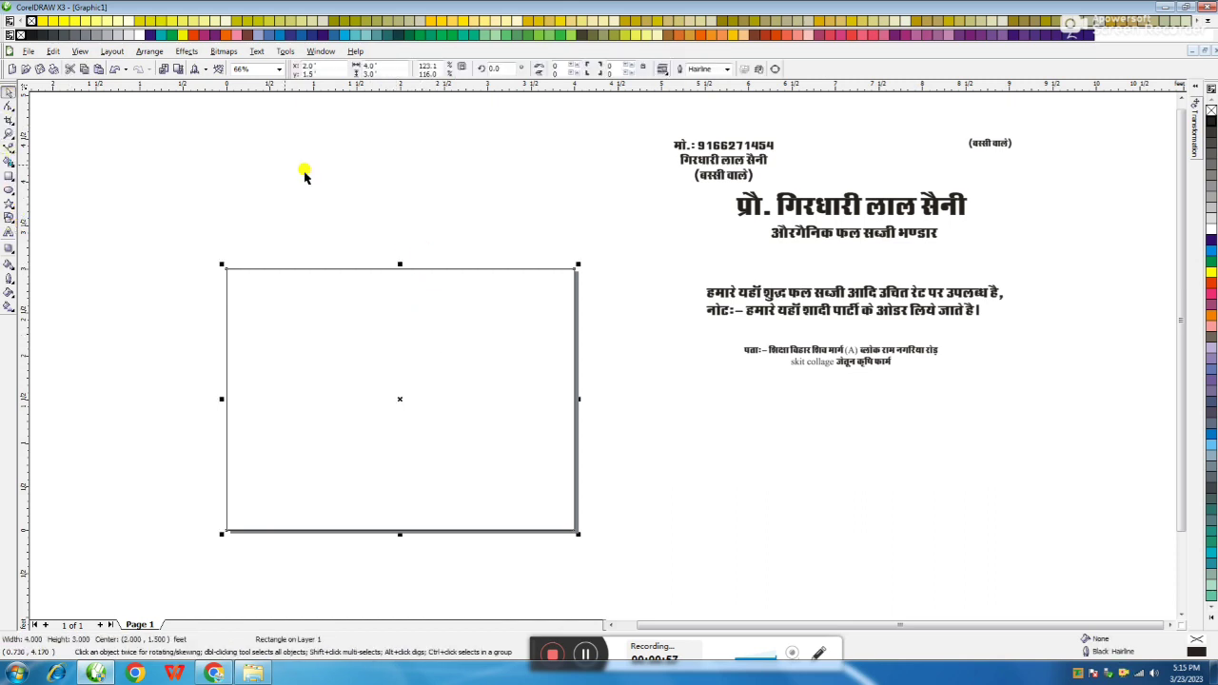
{"action": "left_click", "coordinate": [370, 65]}
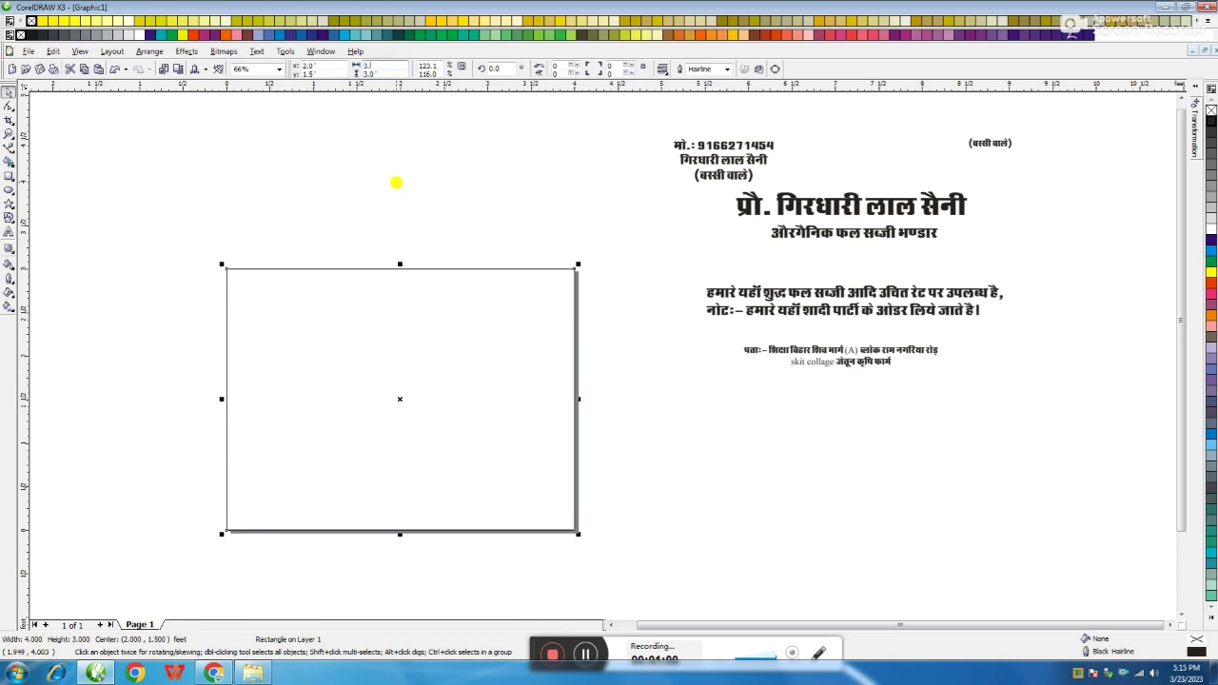
{"action": "key", "text": "Return"}
{"action": "left_click", "coordinate": [370, 73]}
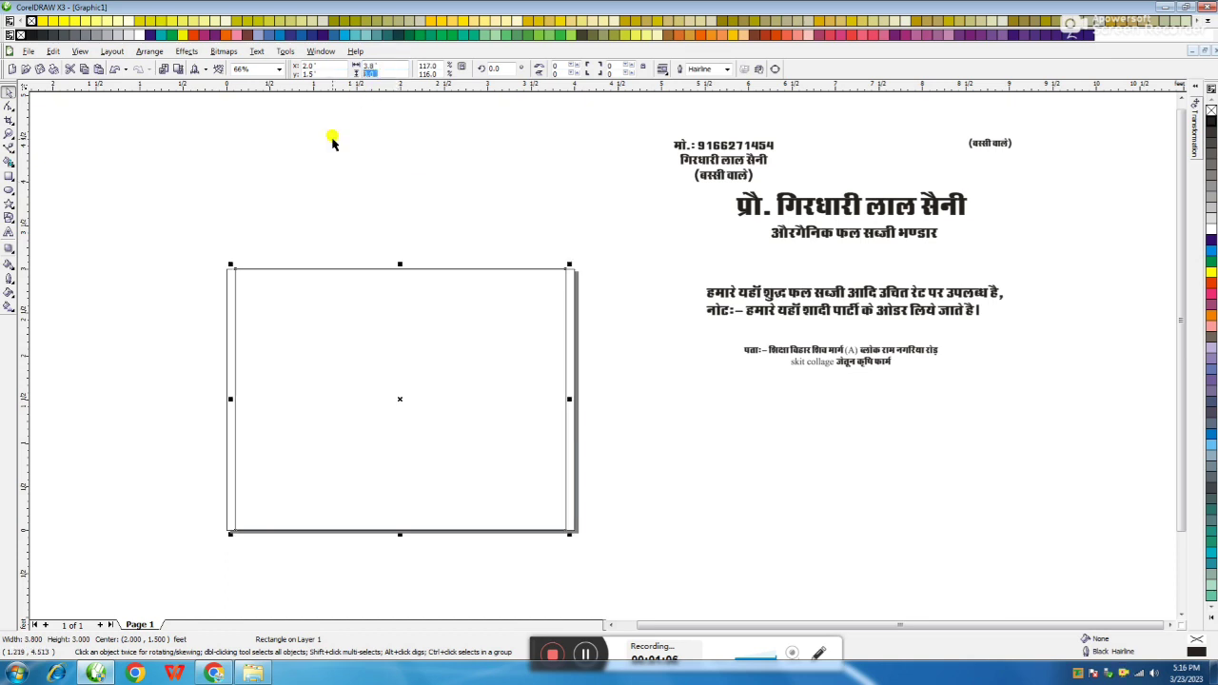
{"action": "type", "text": "2.8"}
{"action": "key", "text": "Return"}
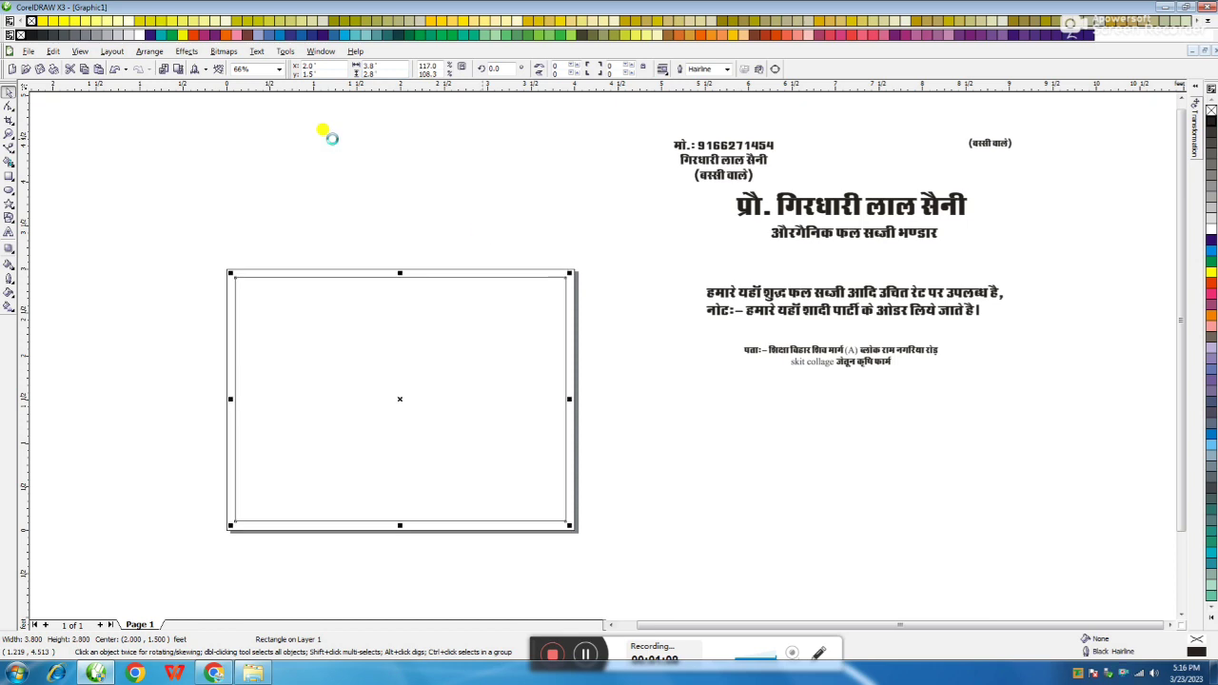
{"action": "left_click", "coordinate": [648, 345]}
{"action": "left_click", "coordinate": [542, 355]}
{"action": "left_click", "coordinate": [575, 286]}
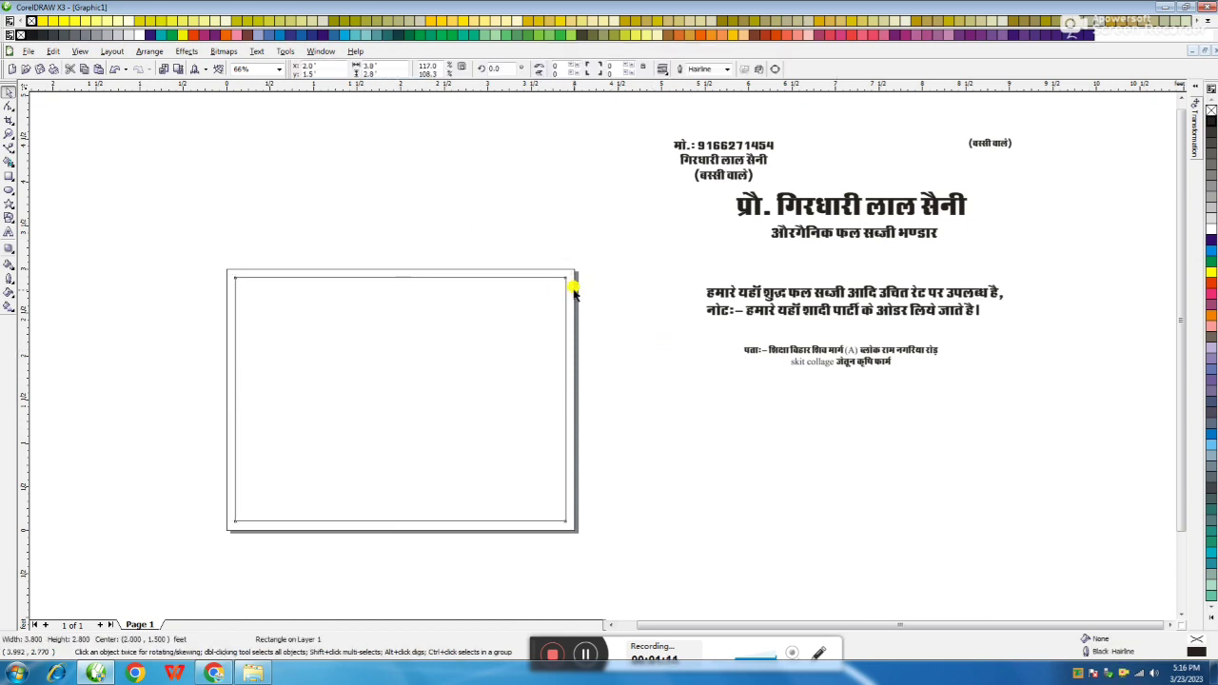
{"action": "left_click", "coordinate": [463, 302]}
{"action": "scroll", "coordinate": [593, 346], "scroll_direction": "down", "scroll_amount": 3}
{"action": "scroll", "coordinate": [596, 351], "scroll_direction": "up", "scroll_amount": 5}
{"action": "left_click", "coordinate": [789, 267]}
{"action": "left_click", "coordinate": [745, 276]}
{"action": "scroll", "coordinate": [603, 356], "scroll_direction": "down", "scroll_amount": 1}
{"action": "left_click", "coordinate": [709, 364]}
{"action": "left_click", "coordinate": [667, 335]}
{"action": "left_click", "coordinate": [728, 320]}
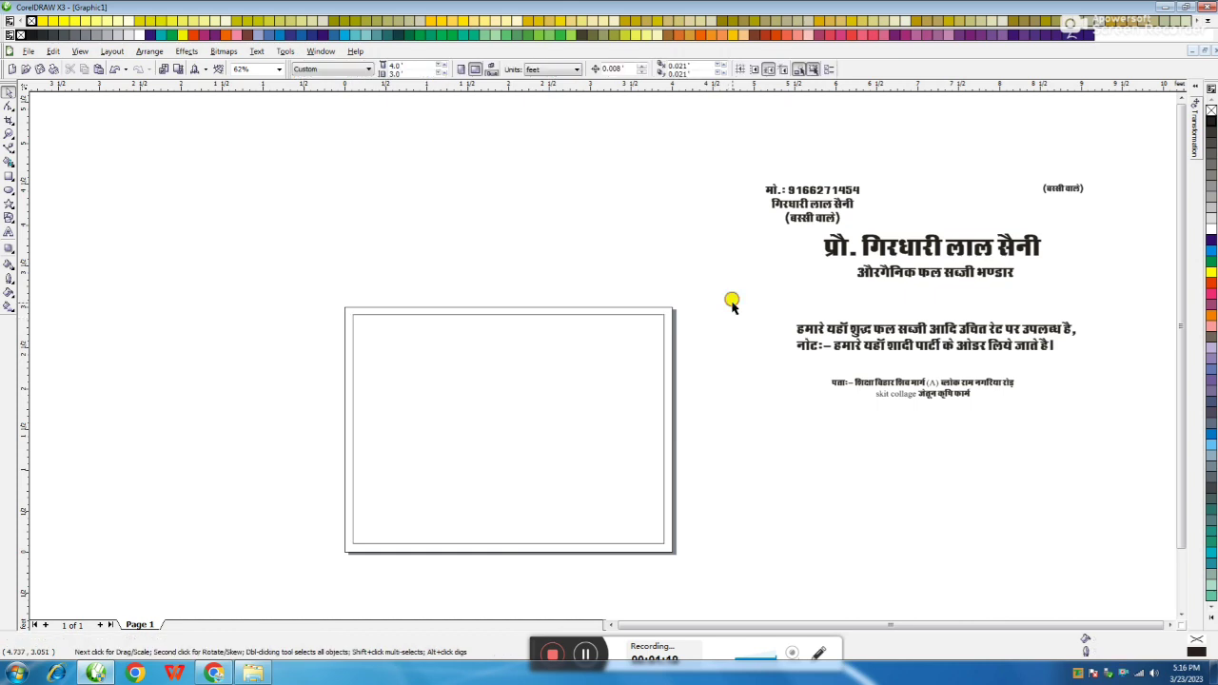
{"action": "left_click", "coordinate": [666, 335]}
{"action": "left_click", "coordinate": [635, 341]}
{"action": "left_click", "coordinate": [665, 333]}
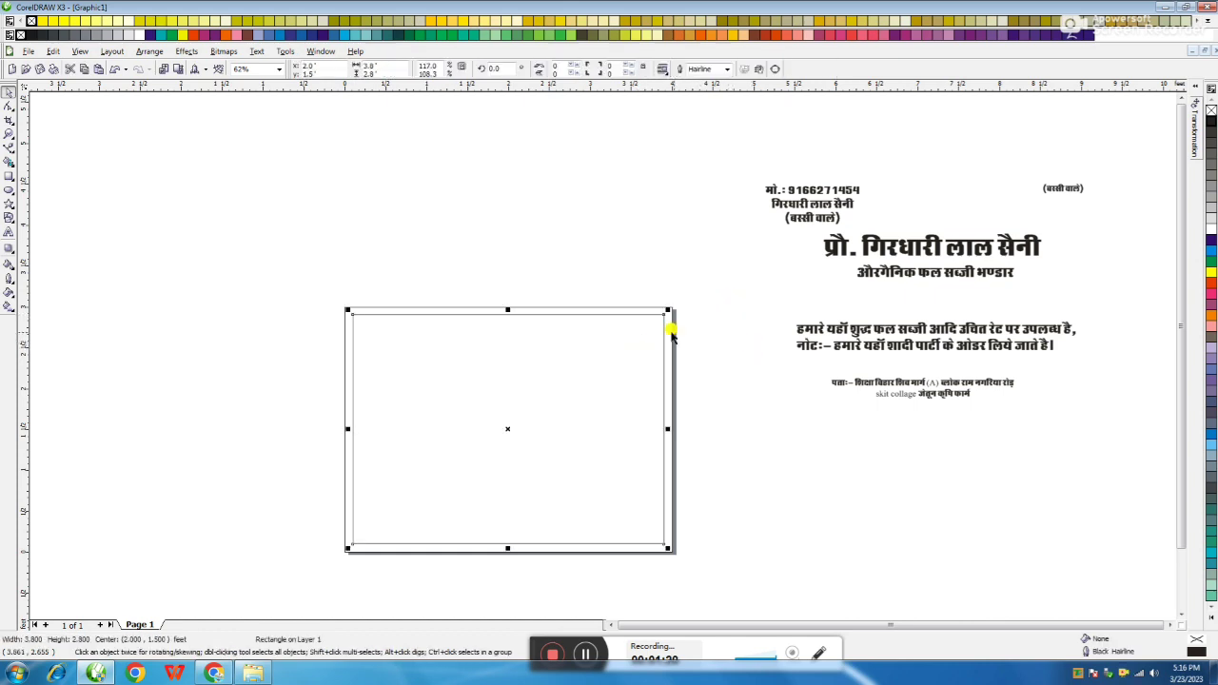
{"action": "left_click", "coordinate": [704, 361]}
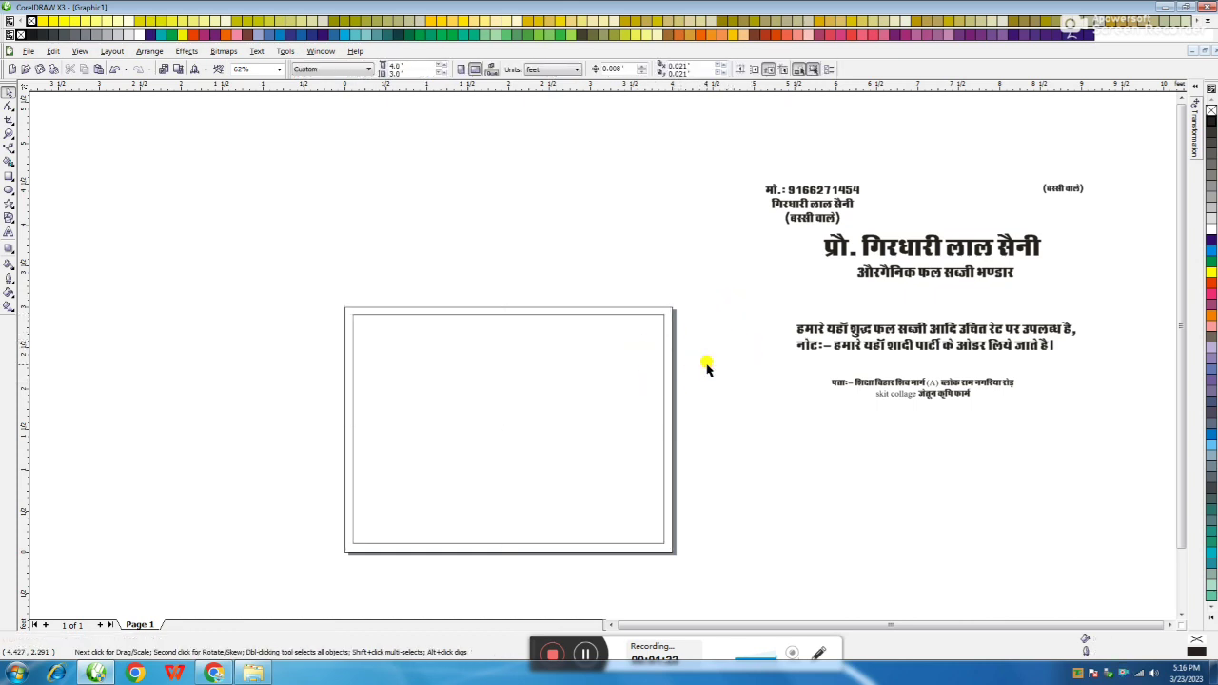
{"action": "left_click", "coordinate": [661, 331]}
{"action": "left_click", "coordinate": [718, 332]}
- Draw a rising straight Bezier line about 3.9 feet wide from the page's left edge to the inner rectangle's right edge, across its lower half
{"action": "left_click", "coordinate": [9, 149]}
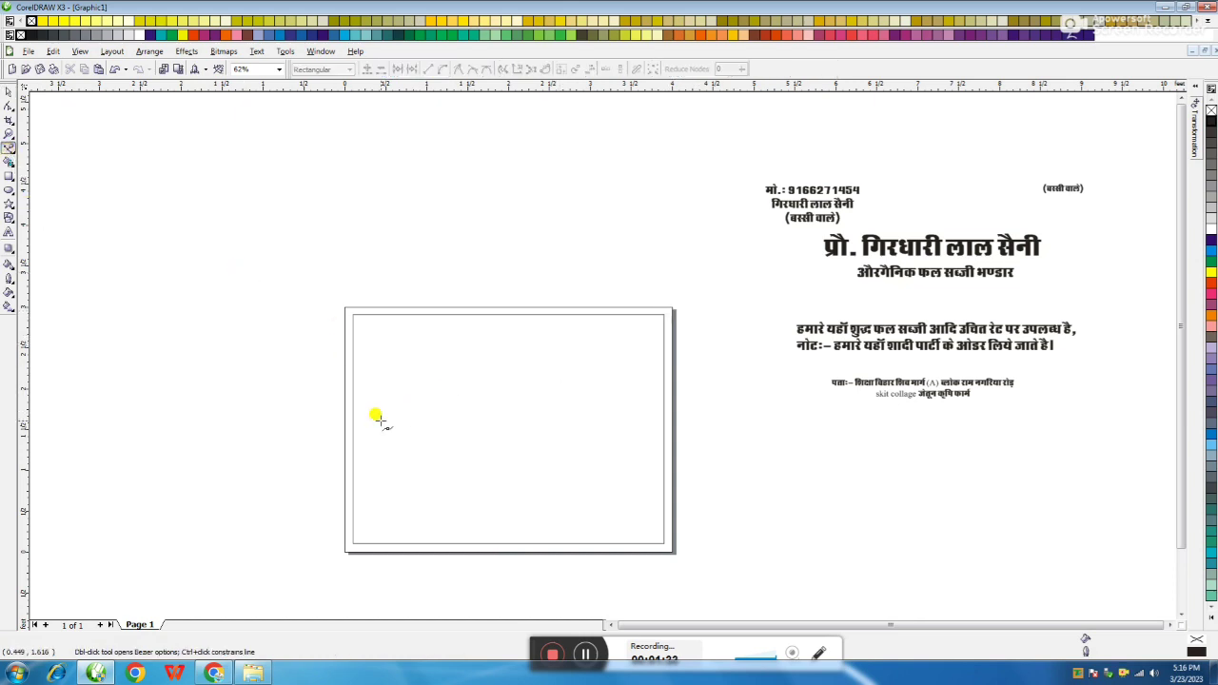
{"action": "left_click", "coordinate": [344, 503]}
{"action": "left_click", "coordinate": [664, 441]}
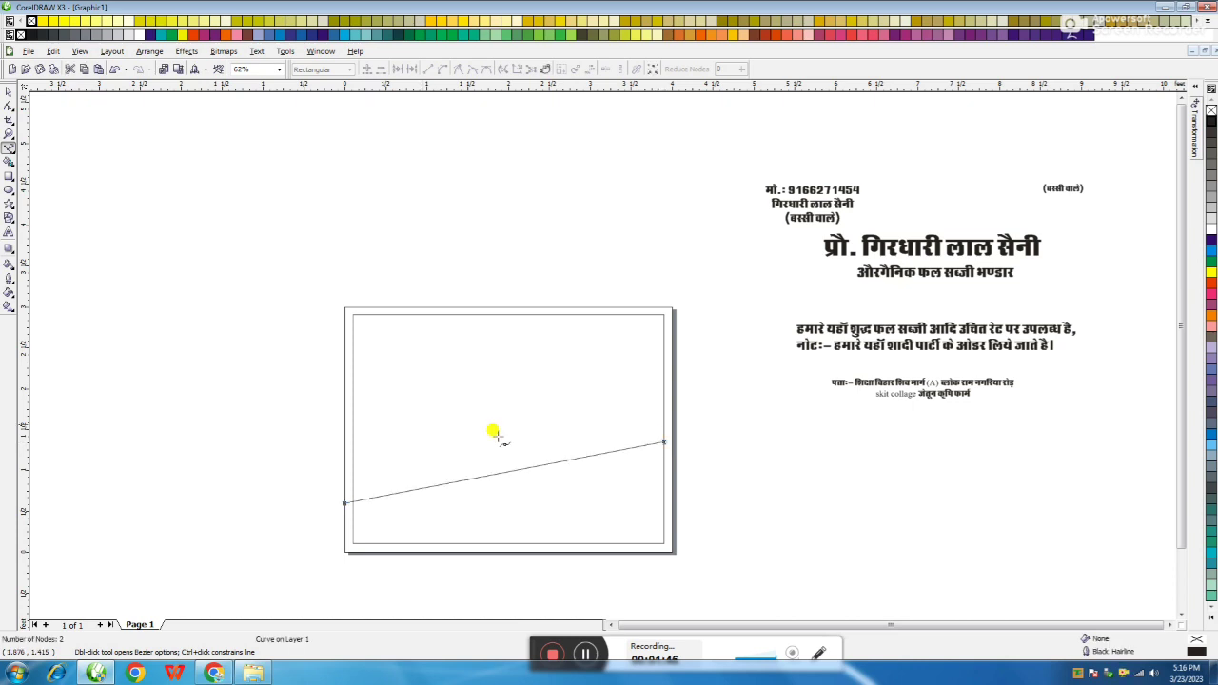
- Convert the line to a curve, add a middle node and shape it into a smooth wave with a central crest and a dip near its right end
{"action": "left_click", "coordinate": [8, 107]}
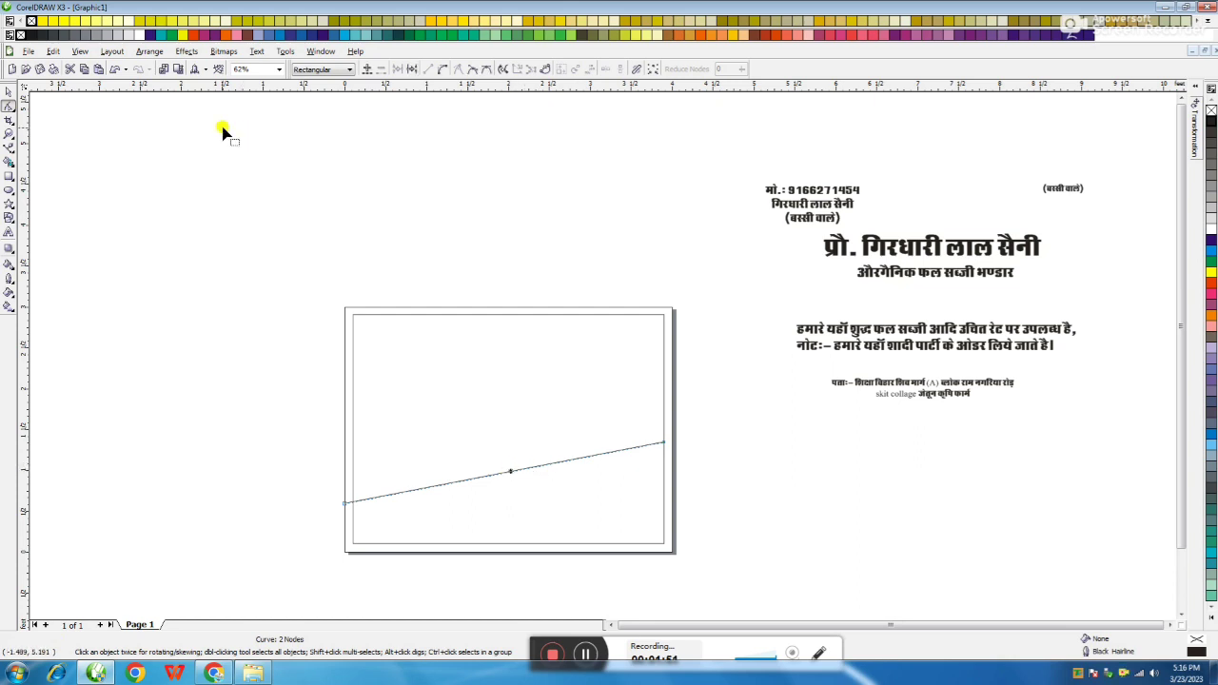
{"action": "left_click", "coordinate": [442, 68]}
{"action": "double_click", "coordinate": [504, 473]}
{"action": "left_click_drag", "start_coordinate": [505, 472], "coordinate": [489, 437]}
{"action": "left_click_drag", "start_coordinate": [610, 451], "coordinate": [616, 510]}
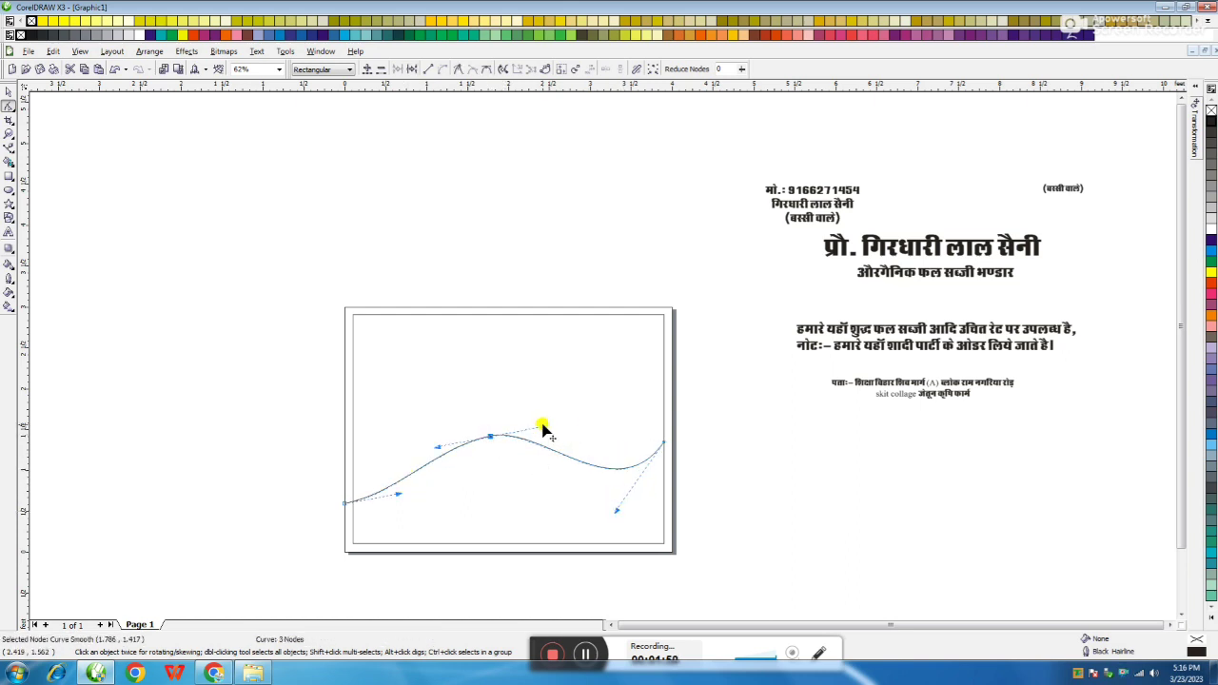
{"action": "left_click_drag", "start_coordinate": [543, 427], "coordinate": [542, 413]}
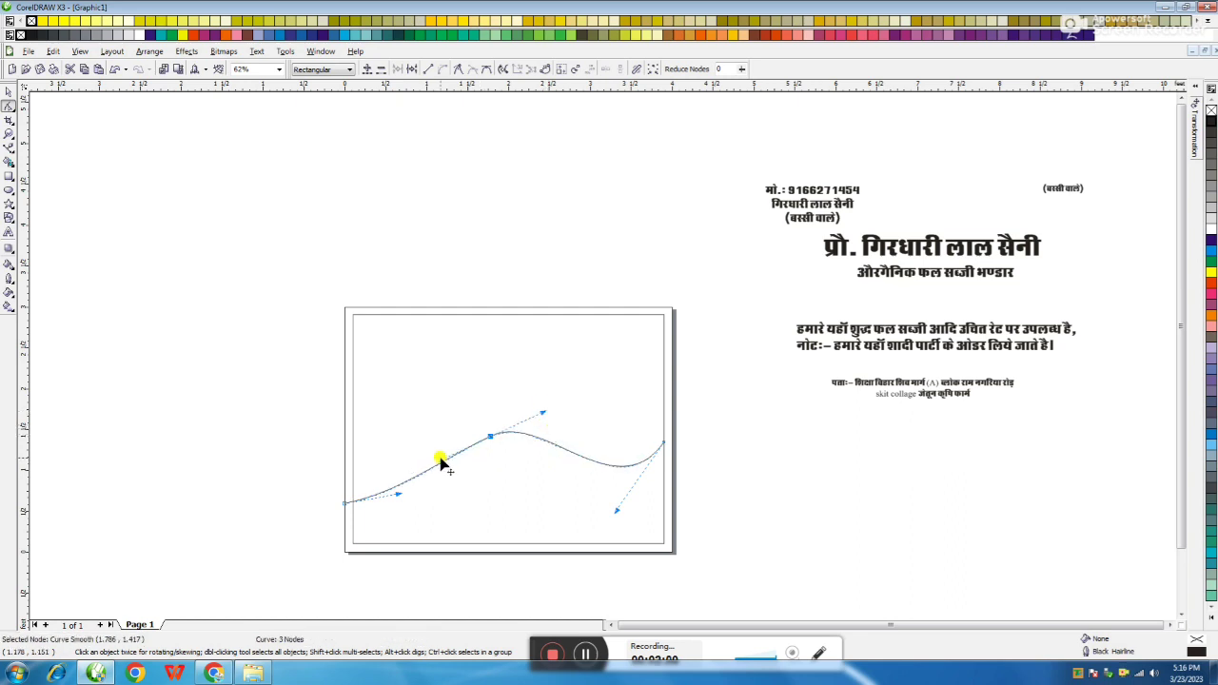
{"action": "left_click_drag", "start_coordinate": [398, 495], "coordinate": [407, 509]}
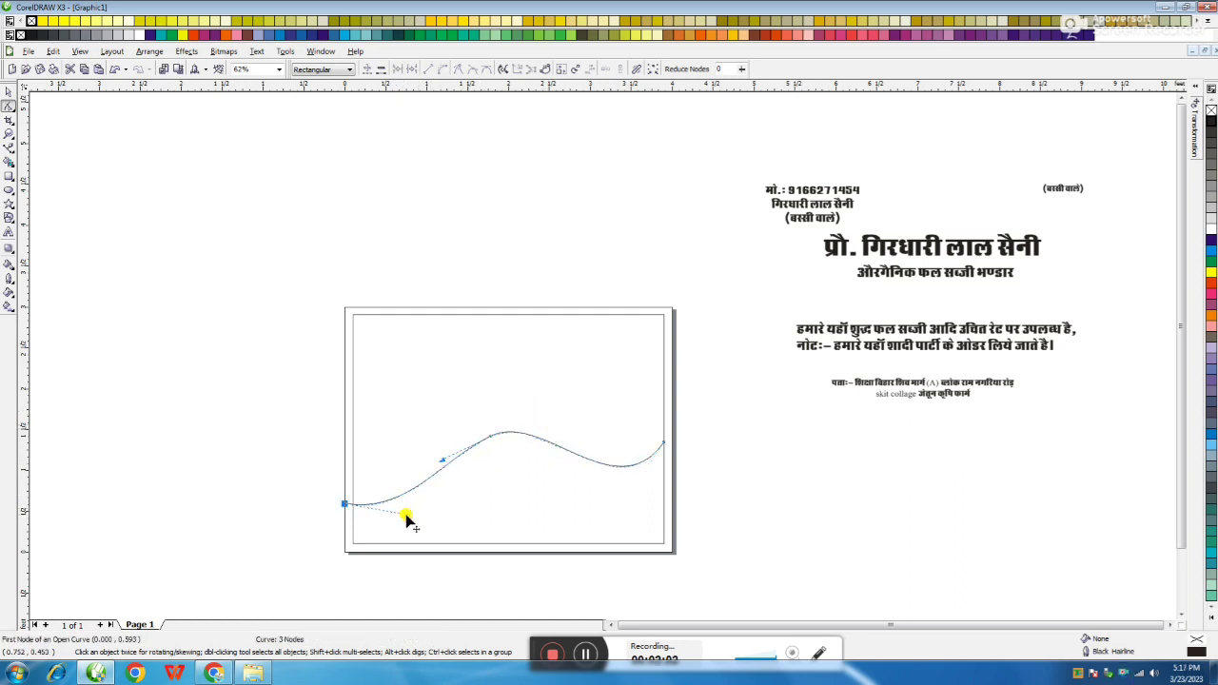
{"action": "left_click_drag", "start_coordinate": [443, 462], "coordinate": [434, 453]}
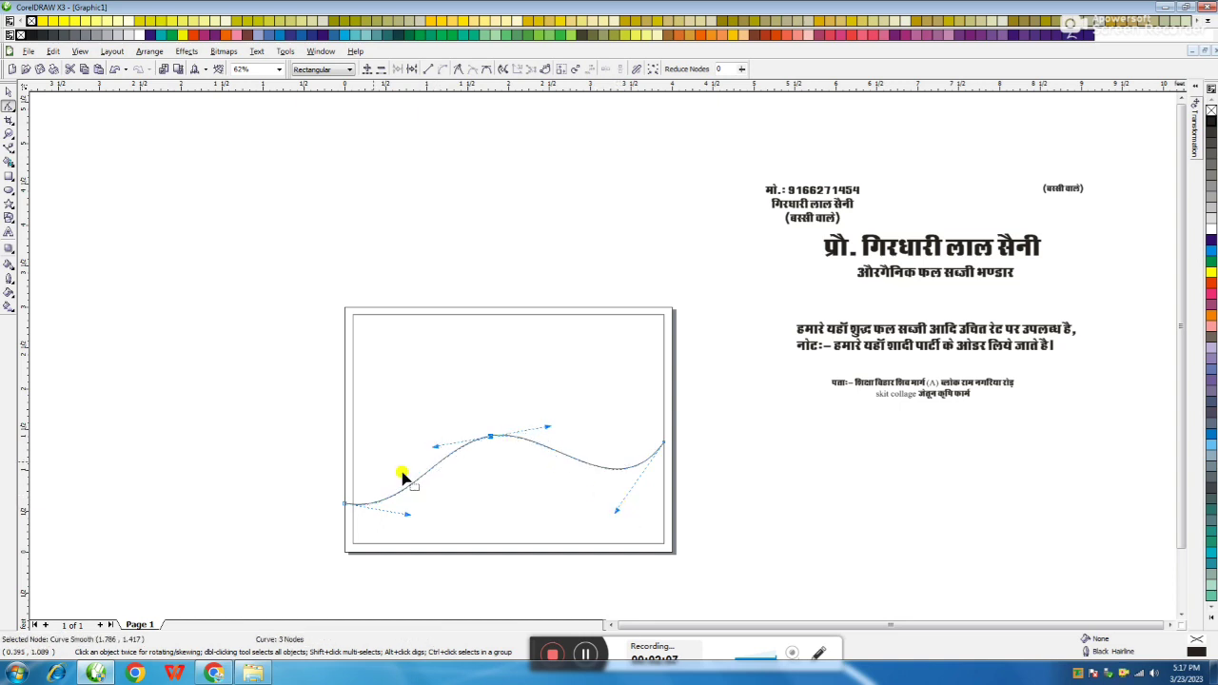
{"action": "left_click", "coordinate": [8, 92]}
{"action": "left_click", "coordinate": [55, 157]}
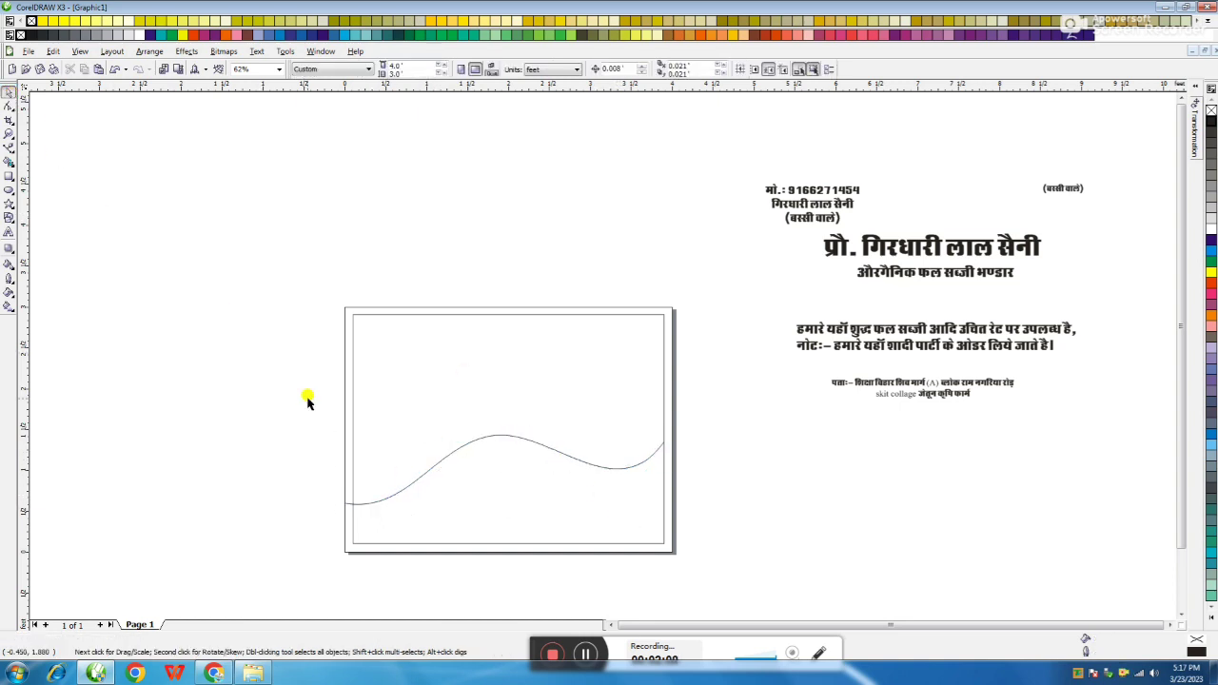
- Smart-fill the areas below and above the wave inside the inner rectangle with Desert Blue
{"action": "left_click", "coordinate": [8, 162]}
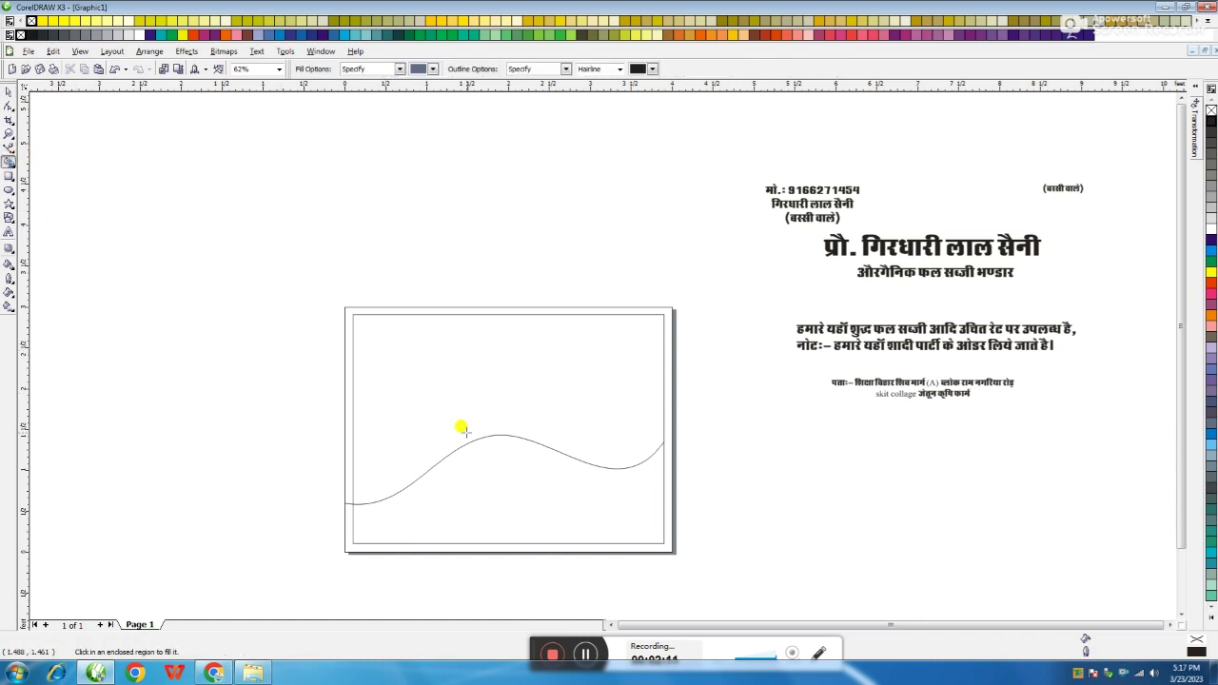
{"action": "left_click", "coordinate": [516, 476]}
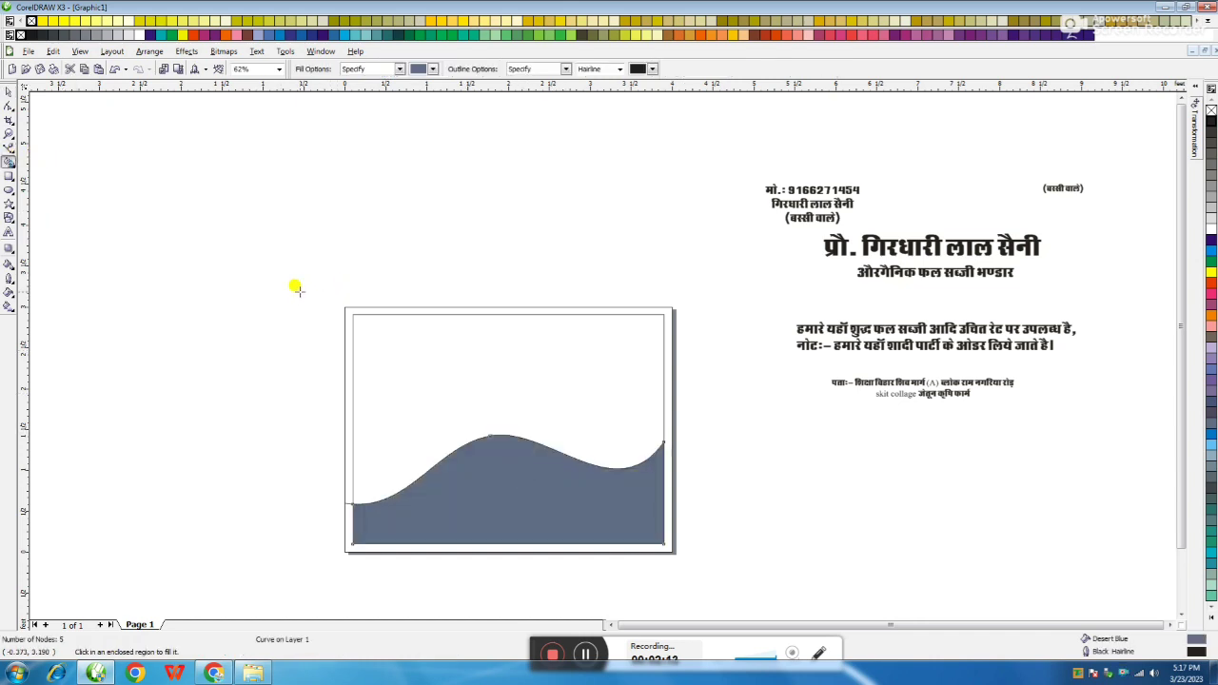
{"action": "left_click", "coordinate": [8, 92]}
{"action": "left_click", "coordinate": [540, 380]}
{"action": "left_click", "coordinate": [721, 417]}
{"action": "left_click", "coordinate": [593, 393]}
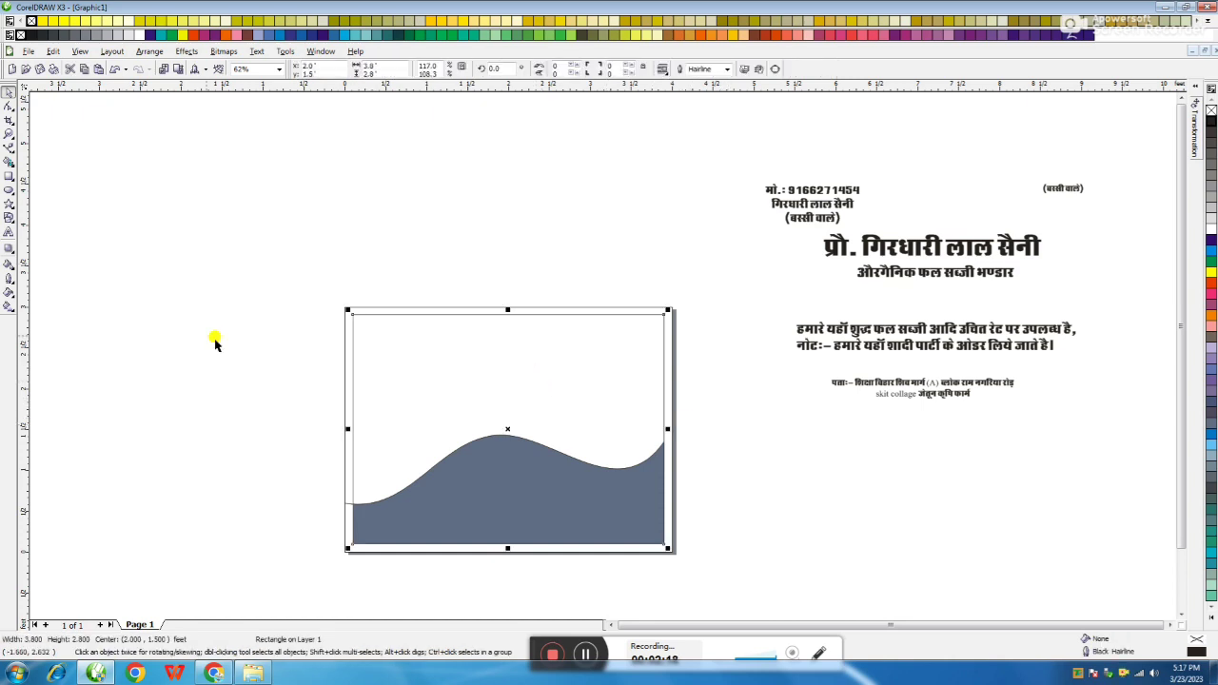
{"action": "left_click", "coordinate": [688, 370]}
{"action": "left_click", "coordinate": [628, 381]}
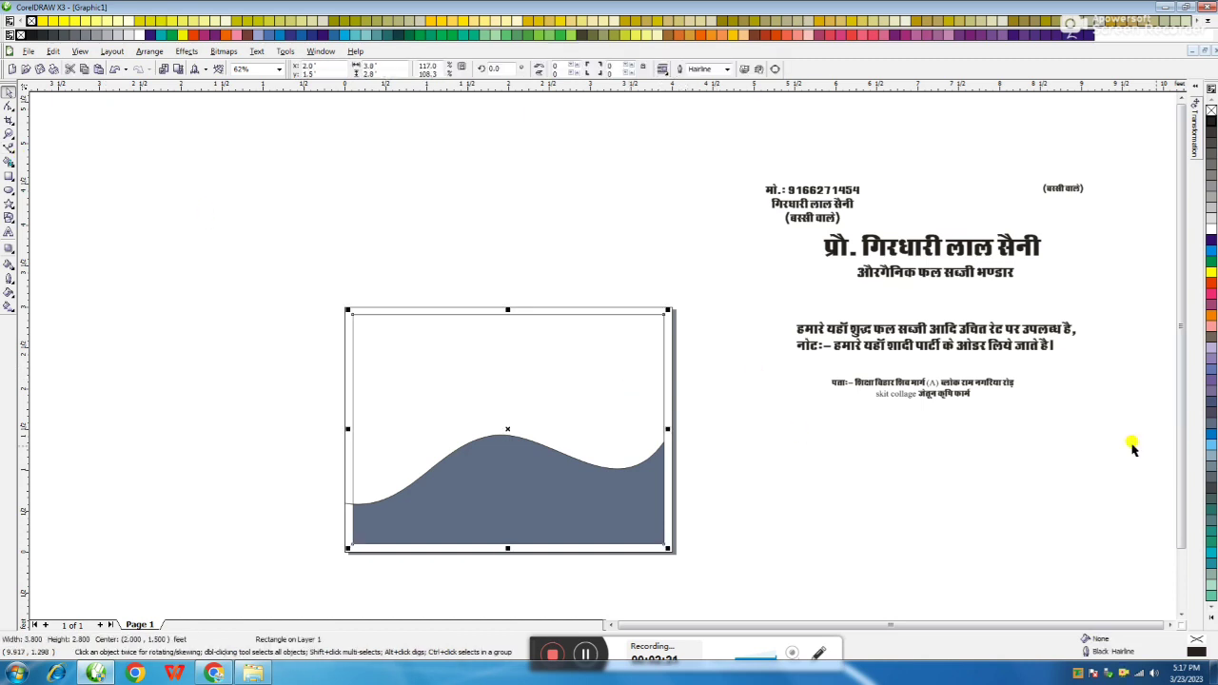
{"action": "left_click", "coordinate": [9, 163]}
{"action": "left_click", "coordinate": [457, 354]}
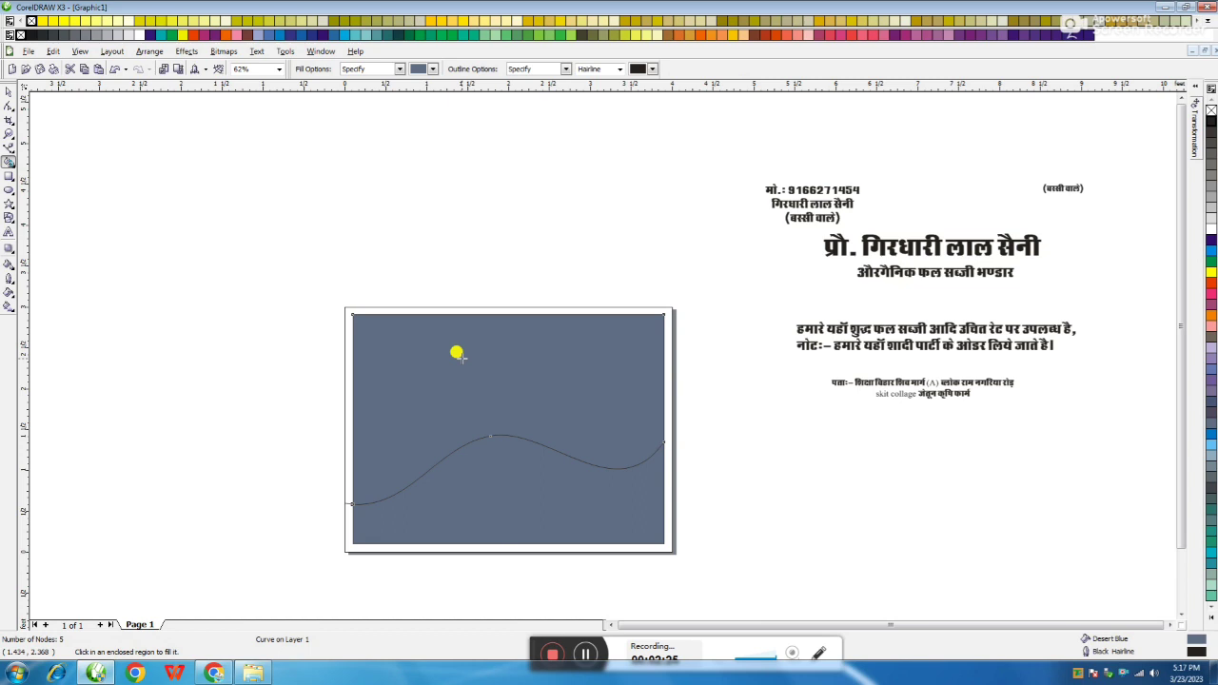
- Make a copy of the wave line stretched downward to about 1.05 feet high, keeping its crest aligned with the original
{"action": "left_click", "coordinate": [8, 92]}
{"action": "left_click", "coordinate": [503, 453]}
{"action": "left_click", "coordinate": [499, 428]}
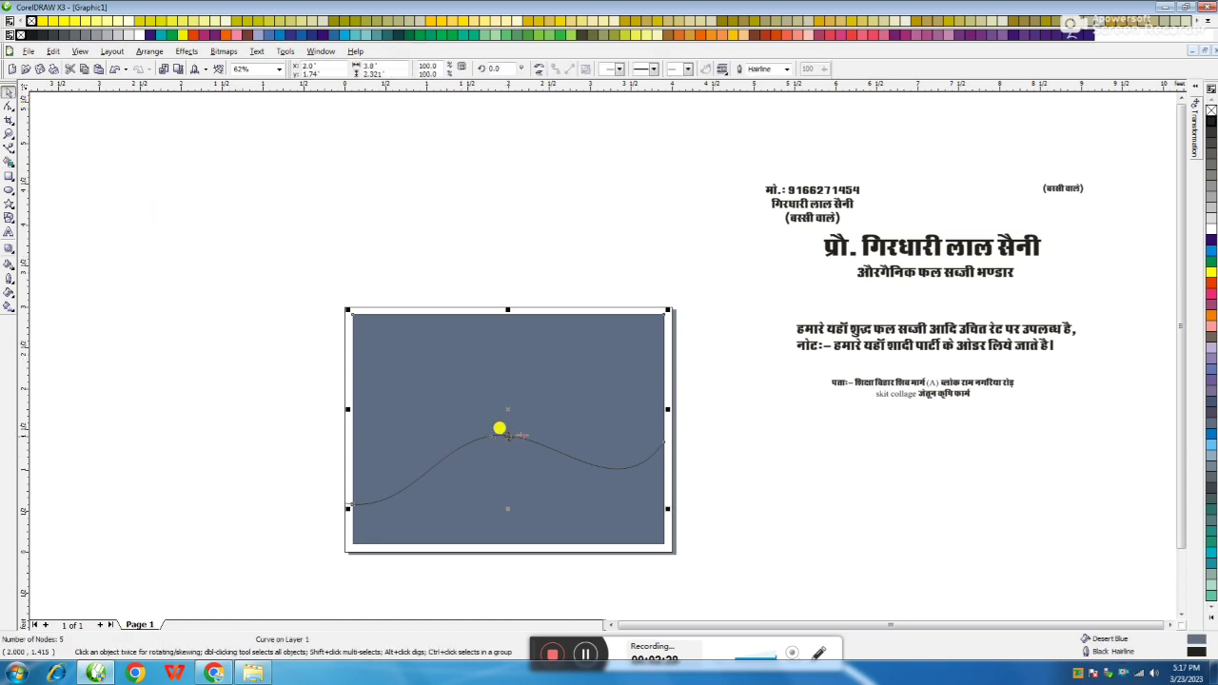
{"action": "left_click_drag", "start_coordinate": [247, 407], "coordinate": [701, 530]}
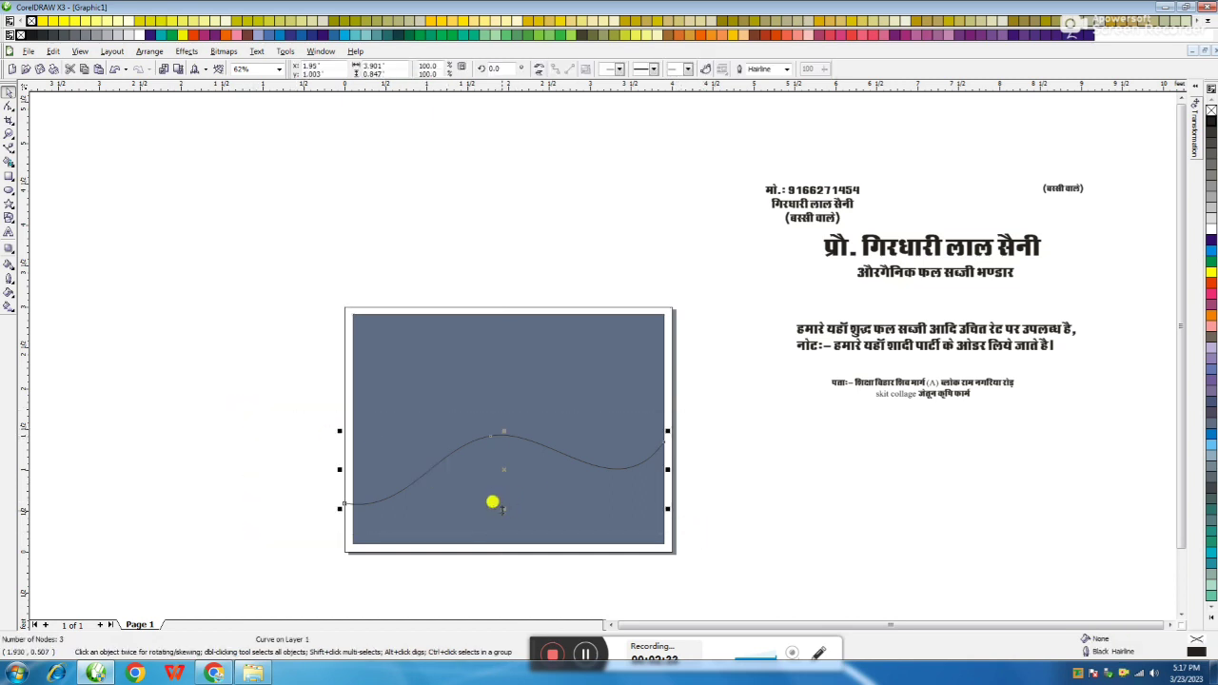
{"action": "left_click_drag", "start_coordinate": [503, 509], "coordinate": [503, 521]}
- Smart-fill the narrow strip between the two wave lines with Desert Blue
{"action": "left_click", "coordinate": [8, 162]}
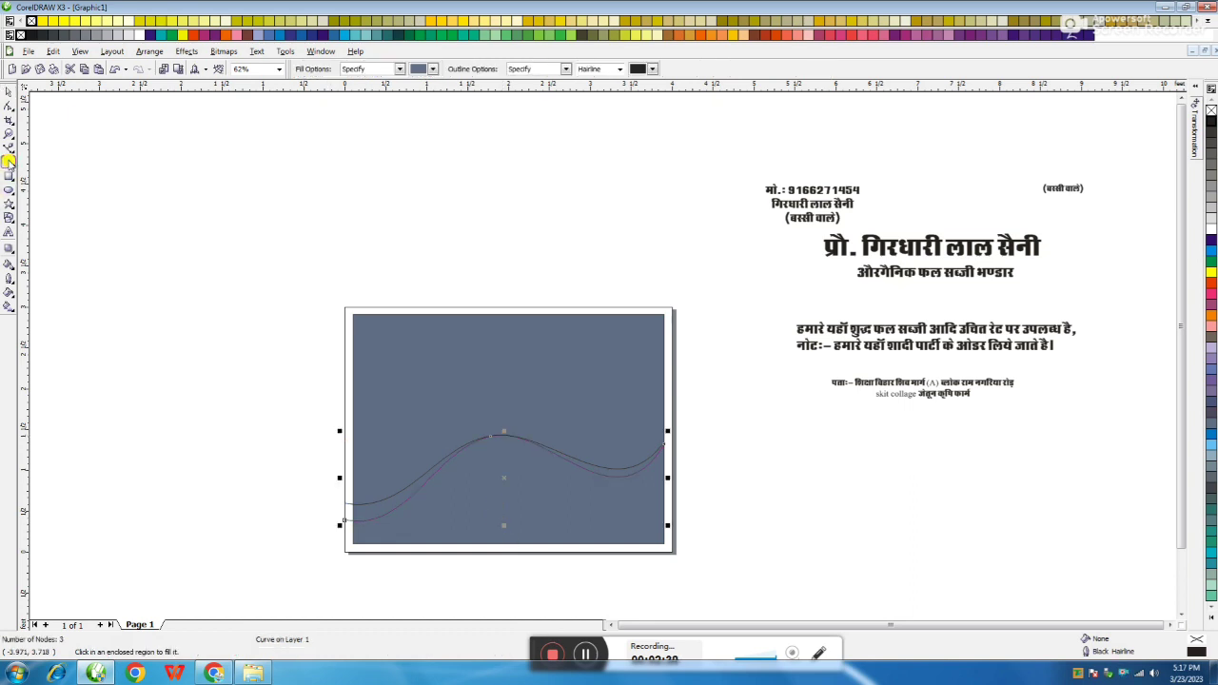
{"action": "left_click", "coordinate": [371, 500]}
{"action": "left_click", "coordinate": [9, 106]}
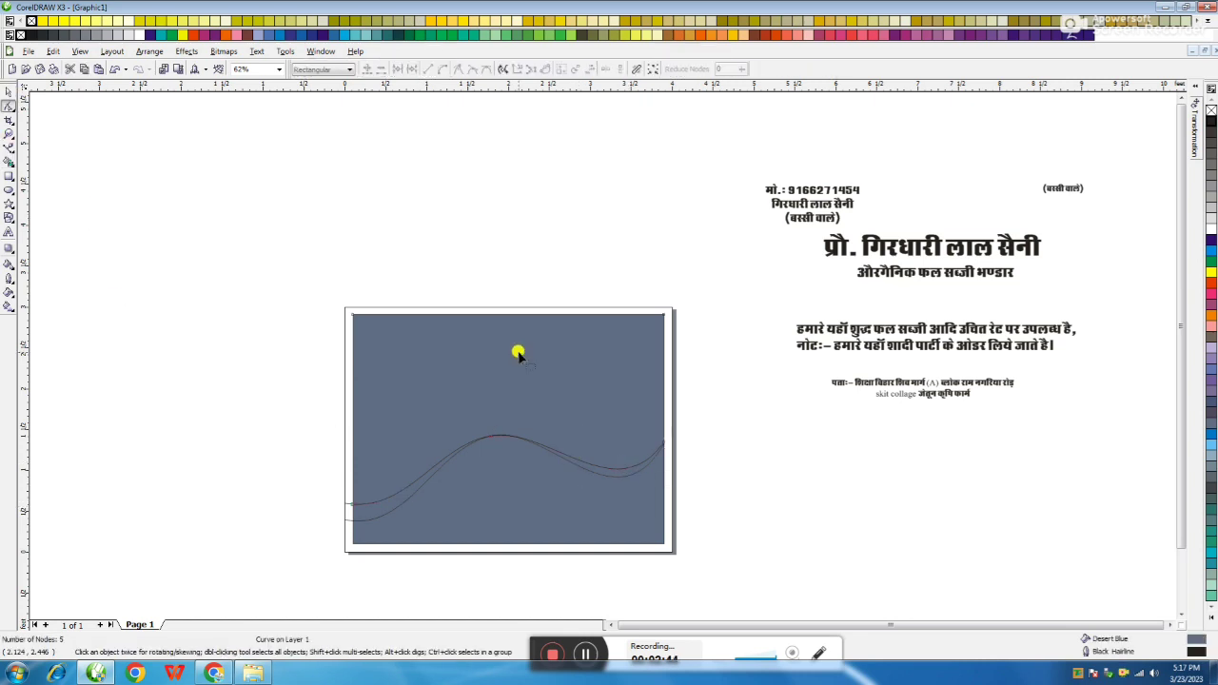
{"action": "left_click", "coordinate": [8, 92]}
{"action": "left_click", "coordinate": [410, 306]}
{"action": "left_click", "coordinate": [483, 330]}
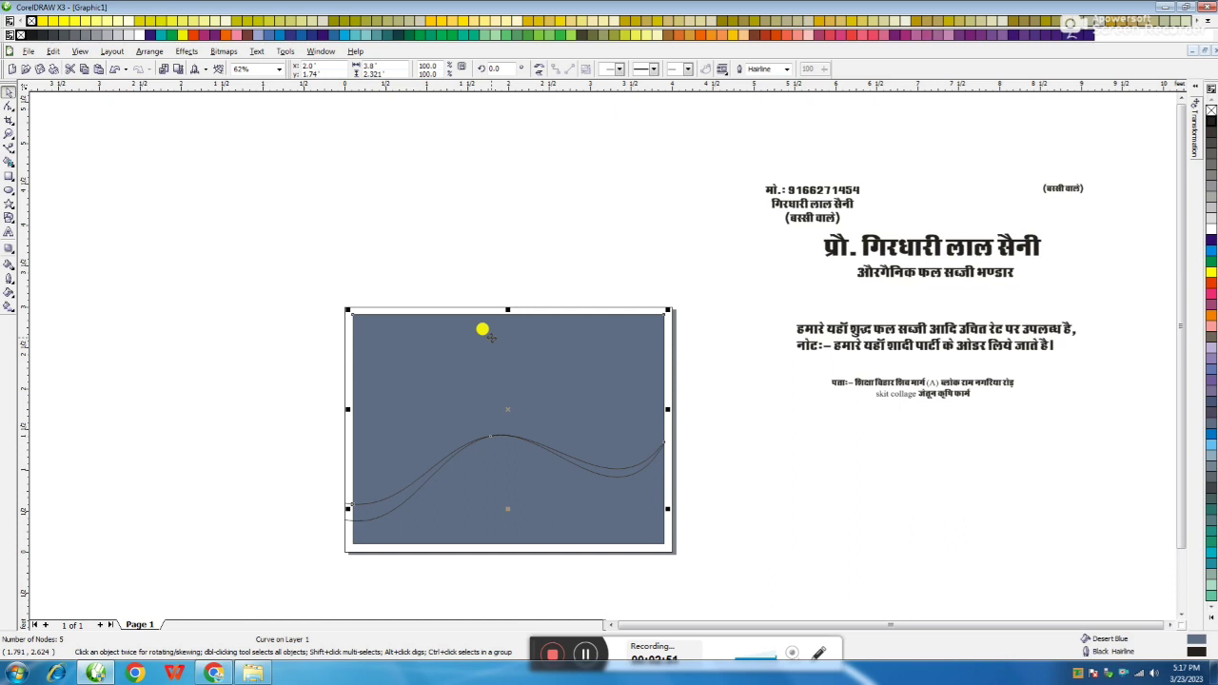
- Delete the two wave guide lines that extend beyond the filled shapes' left edge
{"action": "left_click", "coordinate": [514, 255]}
{"action": "left_click", "coordinate": [580, 357]}
{"action": "left_click_drag", "start_coordinate": [698, 283], "coordinate": [294, 560]}
{"action": "left_click", "coordinate": [324, 530]}
{"action": "left_click", "coordinate": [348, 521]}
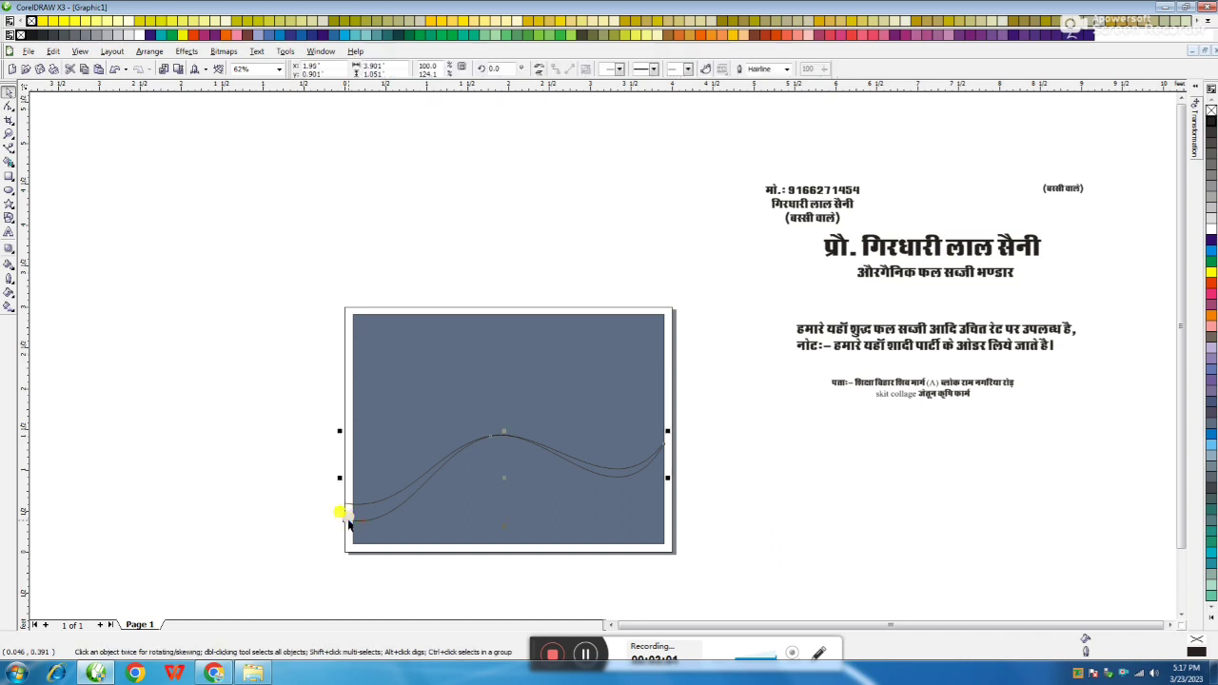
{"action": "key", "text": "Delete"}
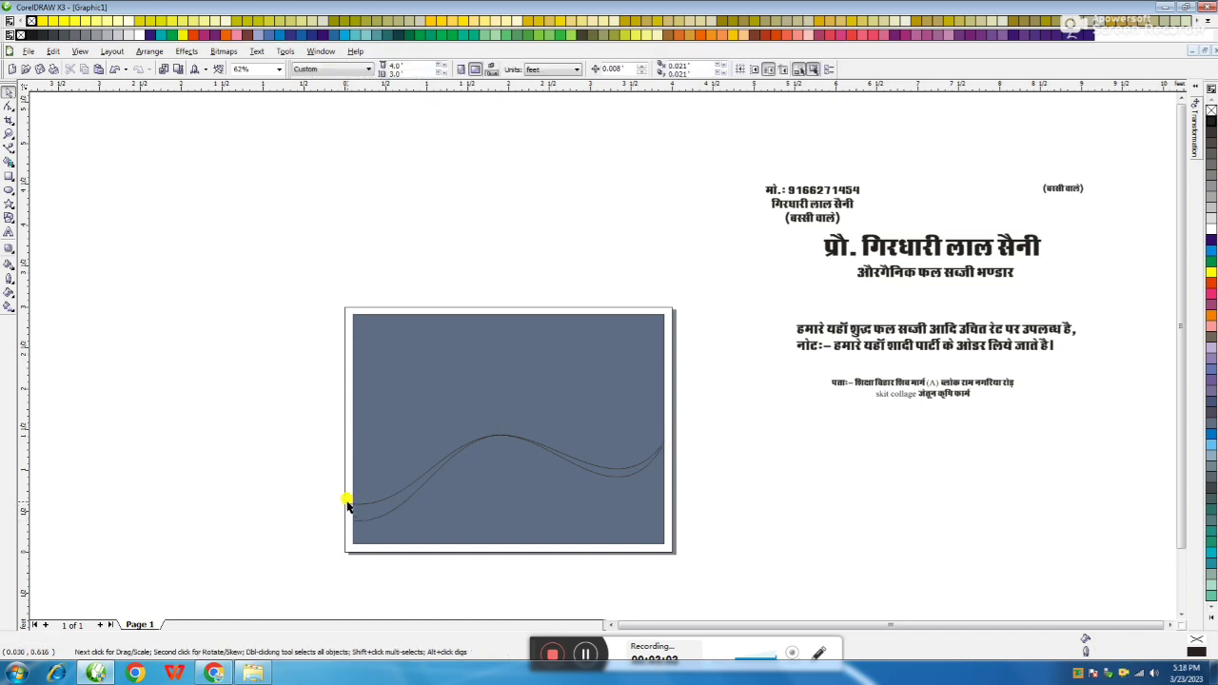
{"action": "left_click", "coordinate": [348, 504]}
{"action": "key", "text": "Delete"}
- Fill the area above the waves with the palette colour Blue
{"action": "left_click", "coordinate": [652, 351]}
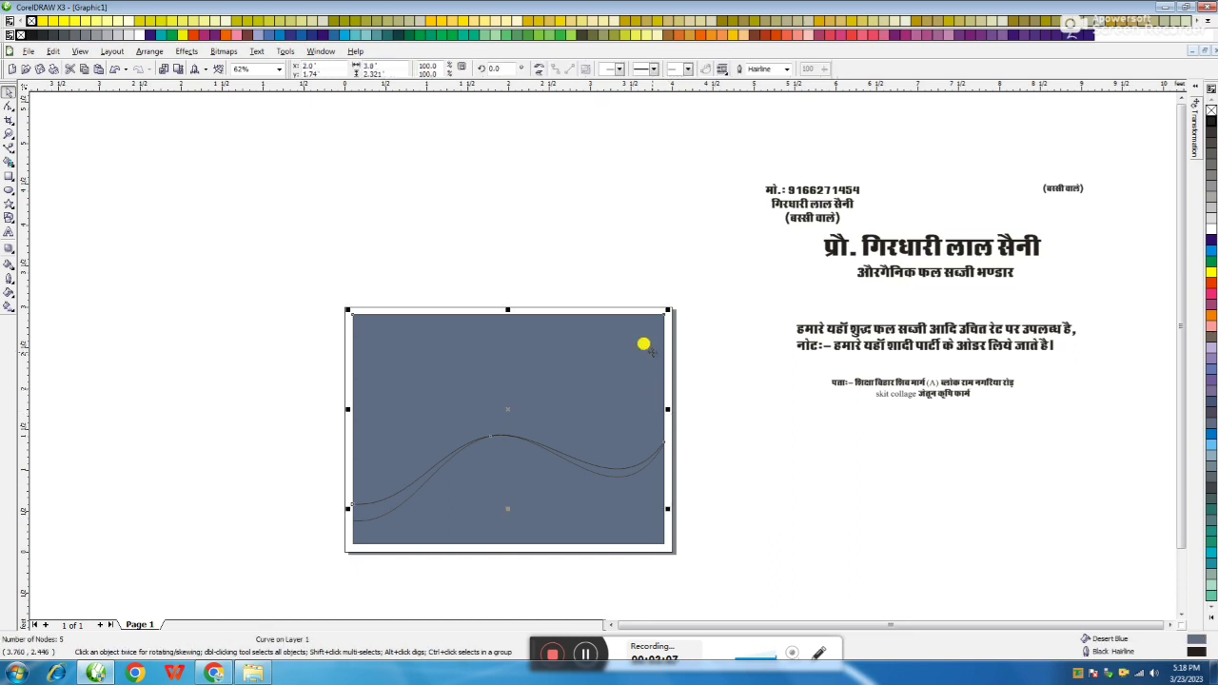
{"action": "left_click", "coordinate": [1211, 616]}
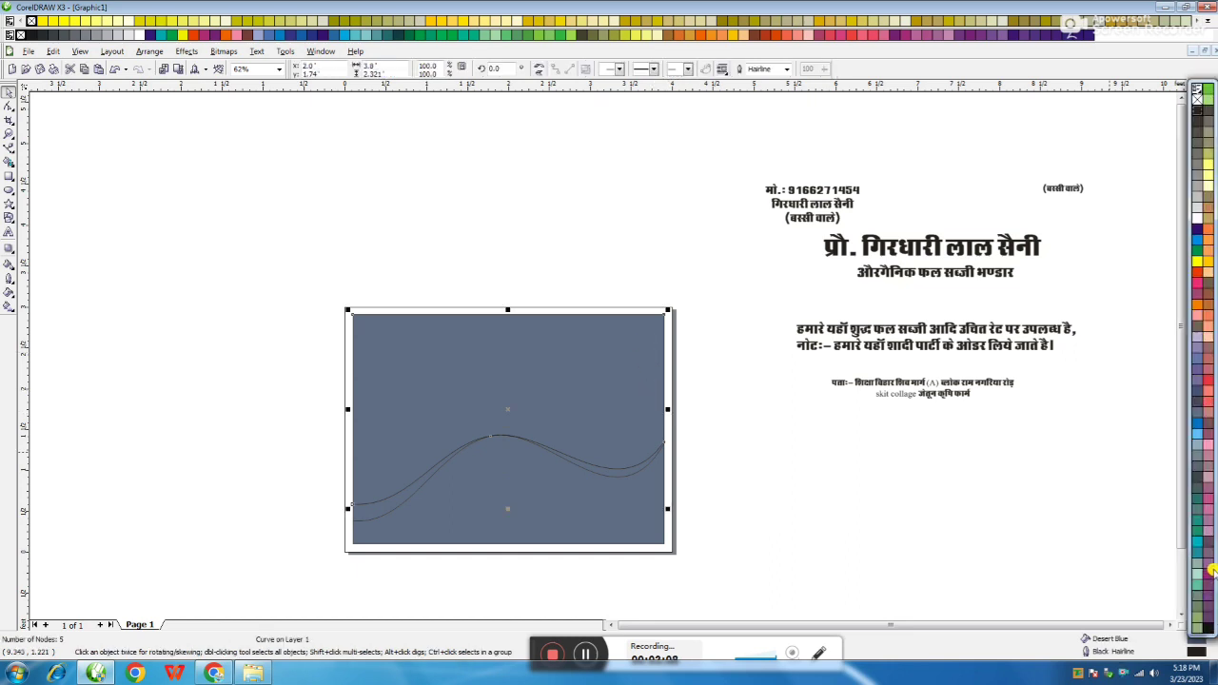
{"action": "left_click", "coordinate": [1196, 230]}
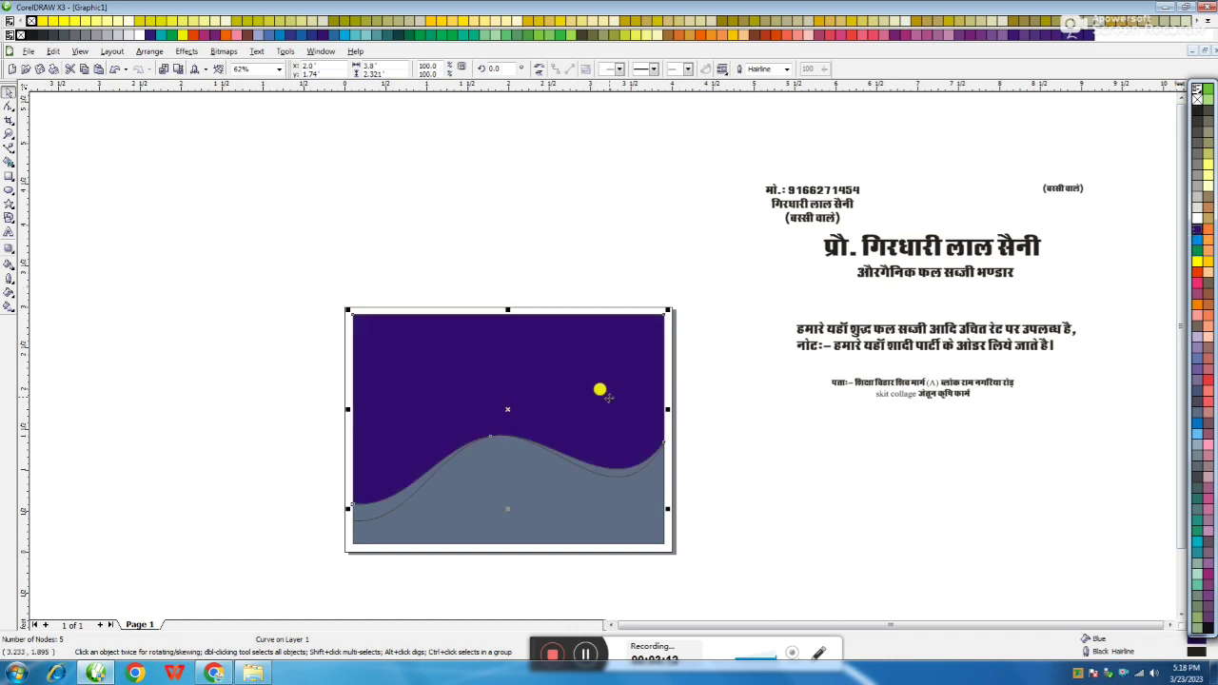
- Apply a custom radial fountain fill to the area above the waves, from blue edges to a magenta-purple centre
{"action": "key", "text": "F11"}
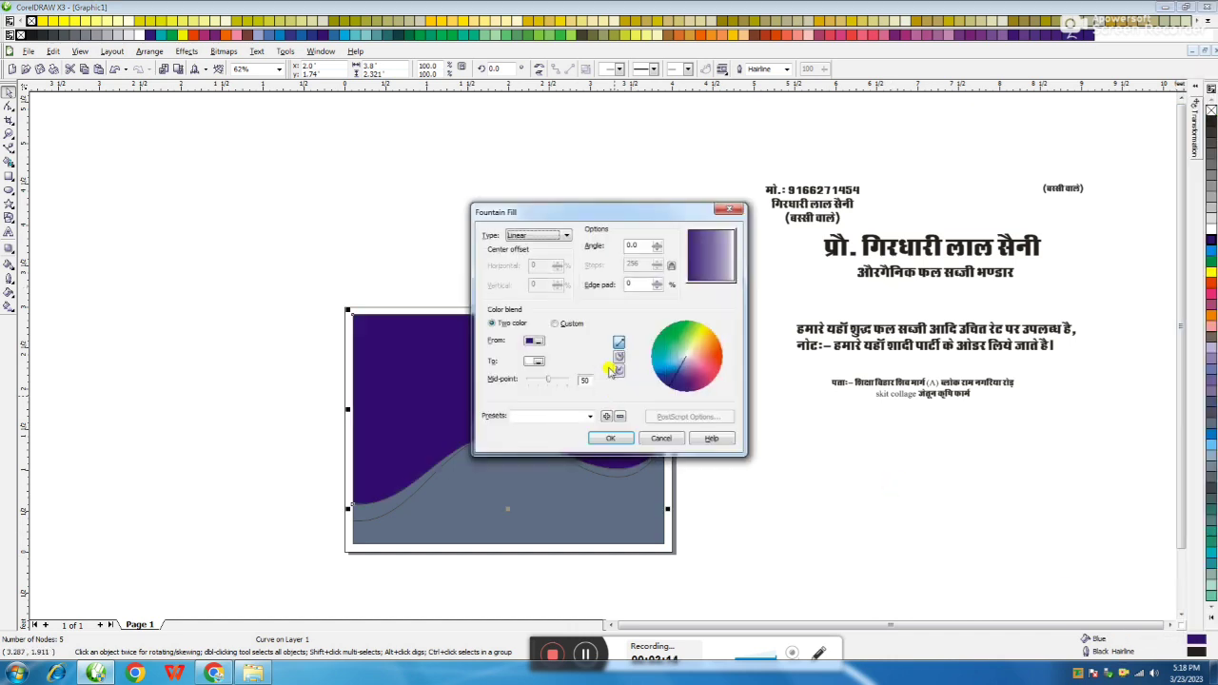
{"action": "left_click", "coordinate": [553, 323]}
{"action": "left_click", "coordinate": [632, 360]}
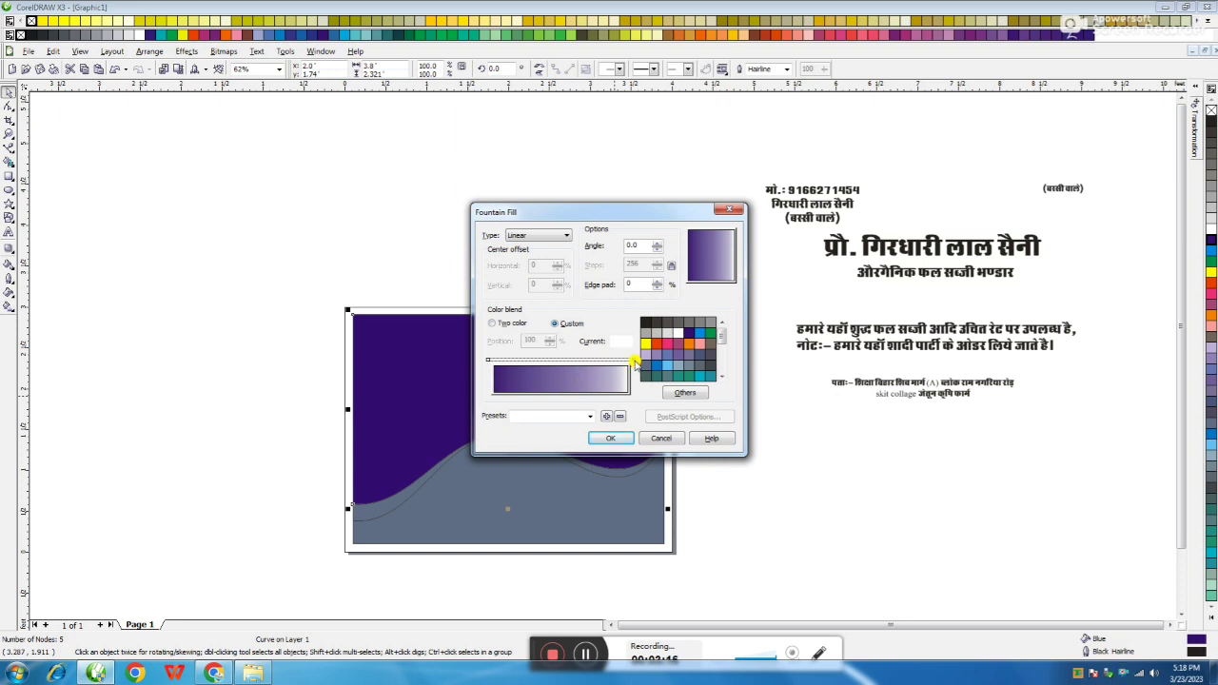
{"action": "scroll", "coordinate": [704, 352], "scroll_direction": "down", "scroll_amount": 2}
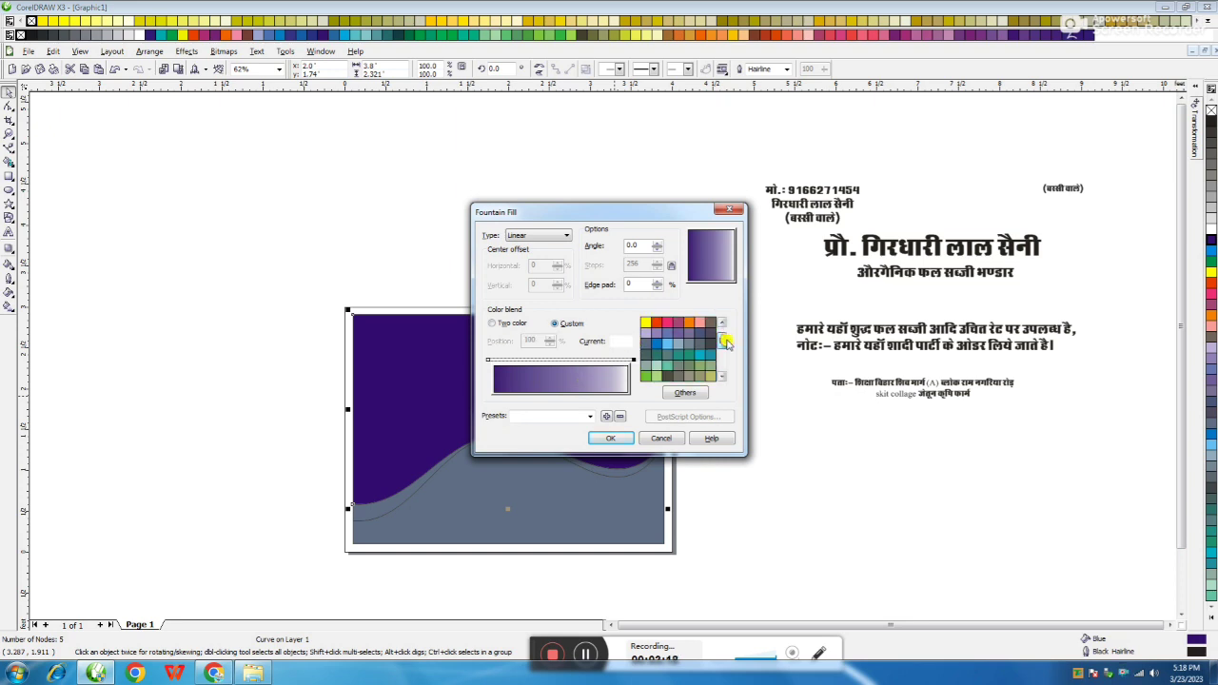
{"action": "scroll", "coordinate": [708, 347], "scroll_direction": "down", "scroll_amount": 3}
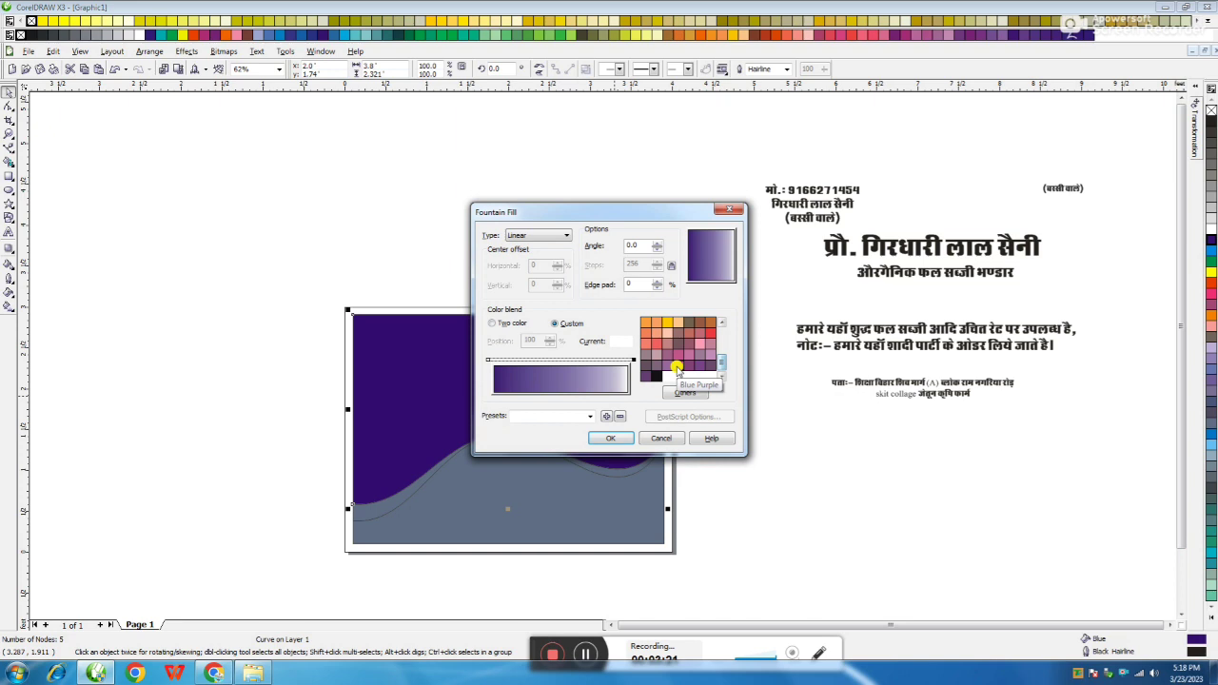
{"action": "left_click", "coordinate": [676, 360]}
{"action": "left_click", "coordinate": [564, 240]}
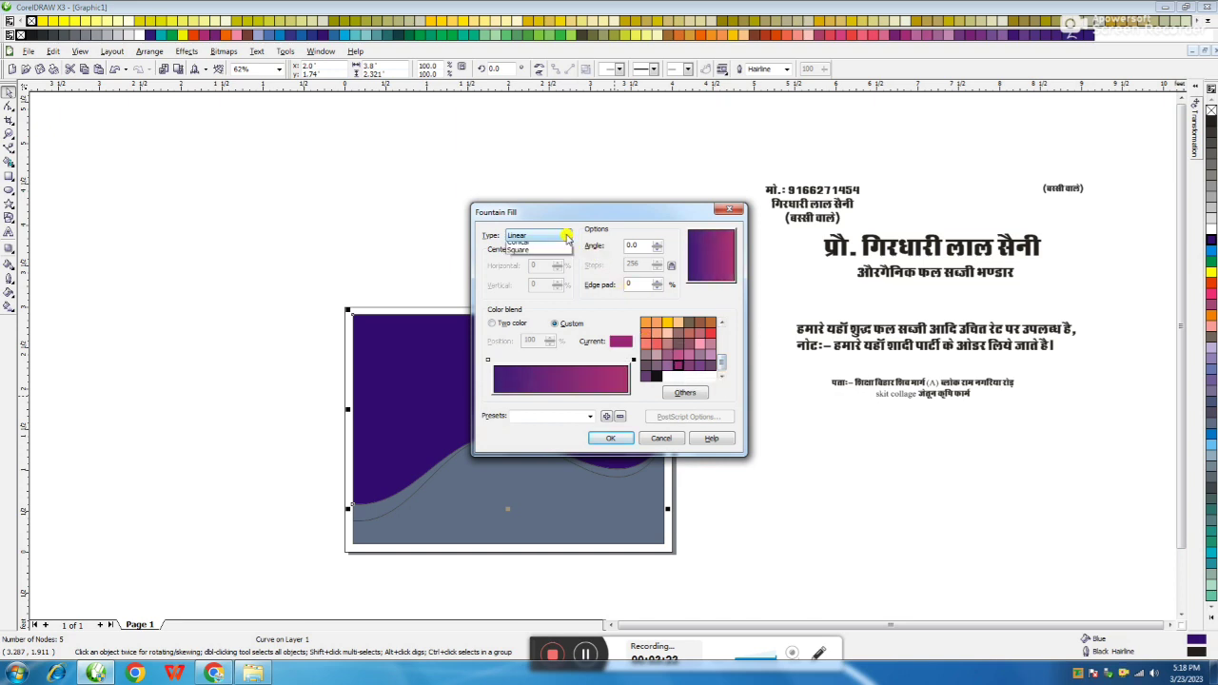
{"action": "left_click", "coordinate": [550, 253]}
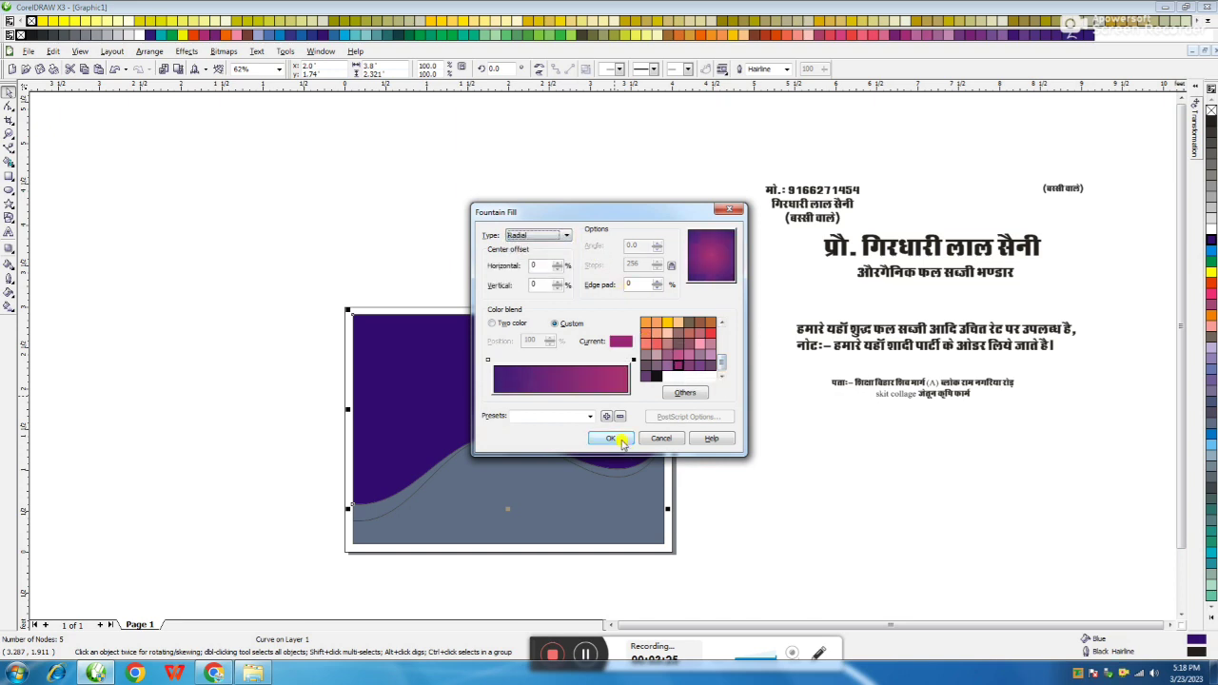
{"action": "left_click", "coordinate": [614, 438]}
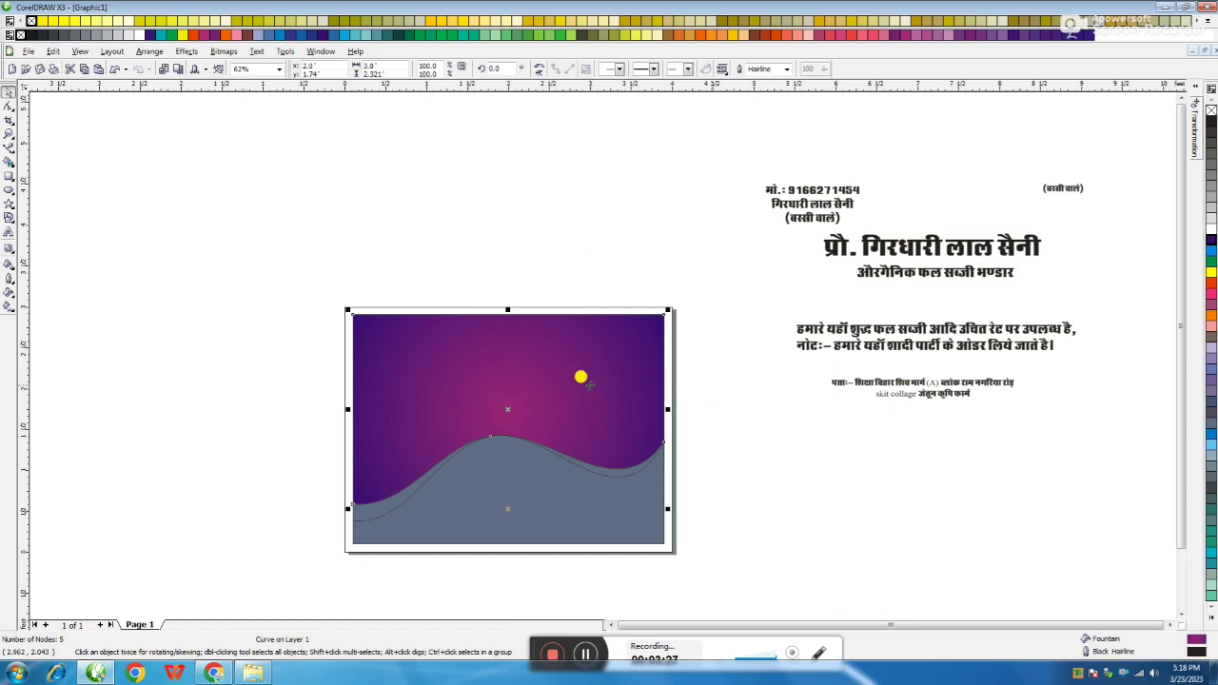
{"action": "left_click", "coordinate": [685, 427]}
- Fill the area below the waves with Deep Yellow
{"action": "left_click", "coordinate": [634, 469]}
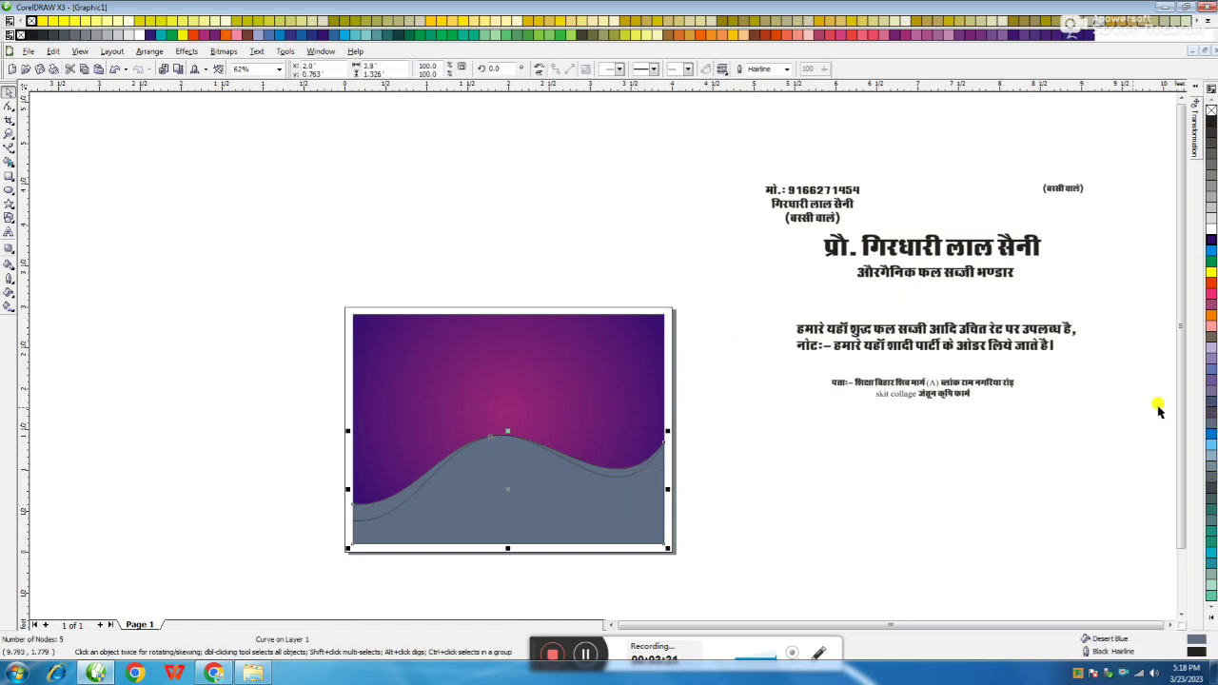
{"action": "left_click", "coordinate": [1211, 617]}
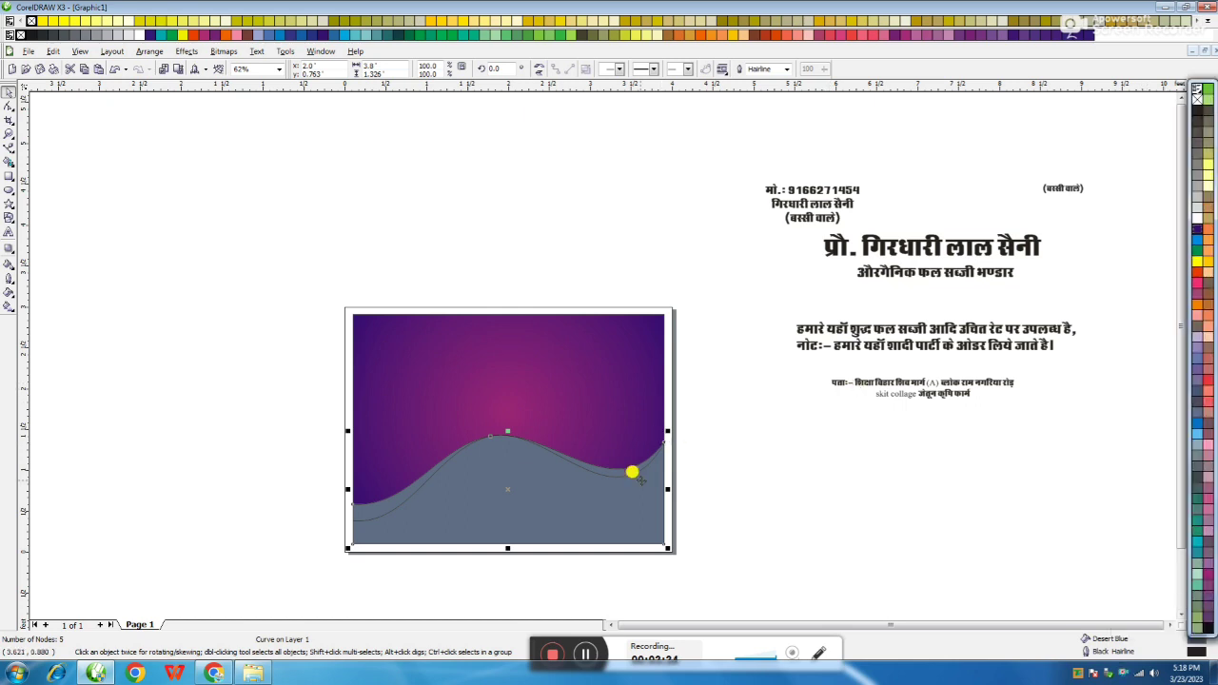
{"action": "left_click", "coordinate": [1206, 266]}
{"action": "left_click", "coordinate": [777, 488]}
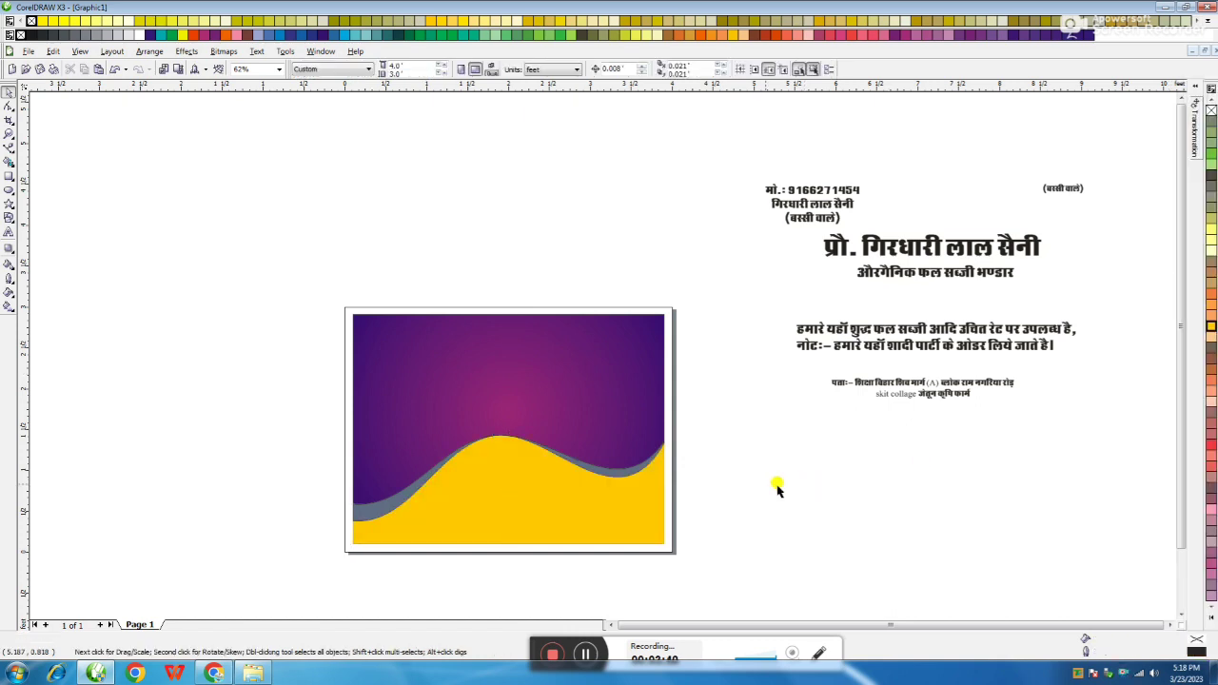
- Fill both narrow strips between the waves with Pale Yellow and give the longer one on the banner's left a matching outline
{"action": "left_click", "coordinate": [617, 461]}
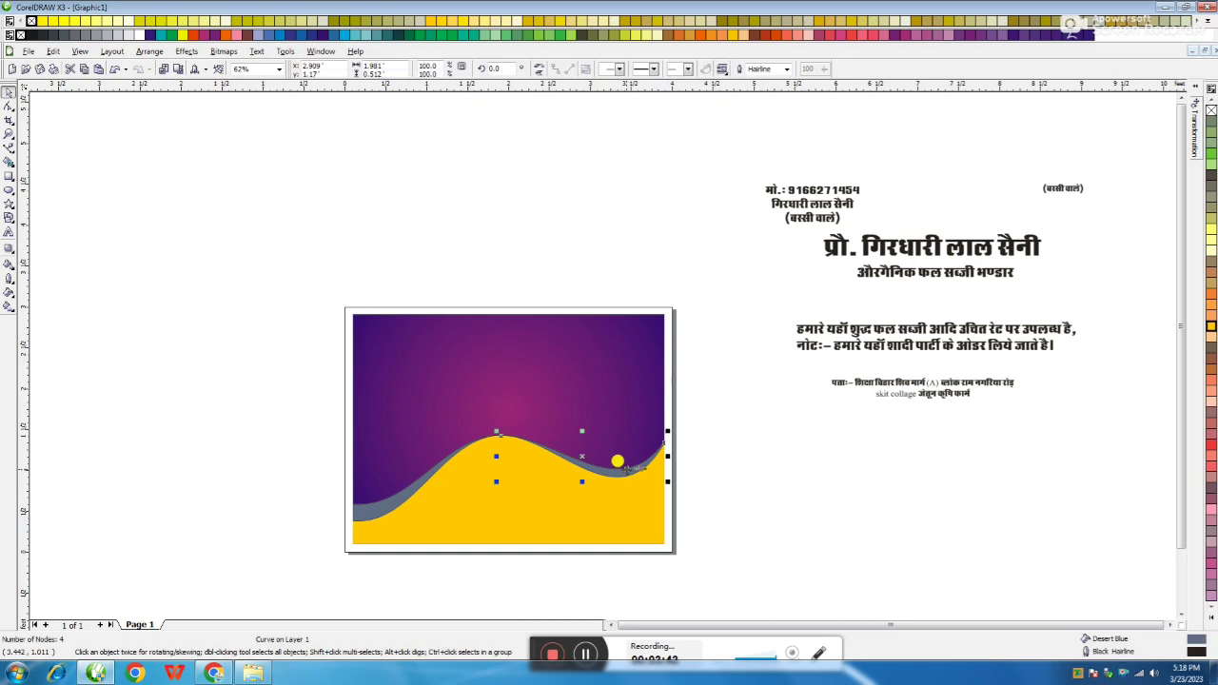
{"action": "left_click", "coordinate": [1210, 251]}
{"action": "left_click", "coordinate": [824, 480]}
{"action": "left_click", "coordinate": [364, 503]}
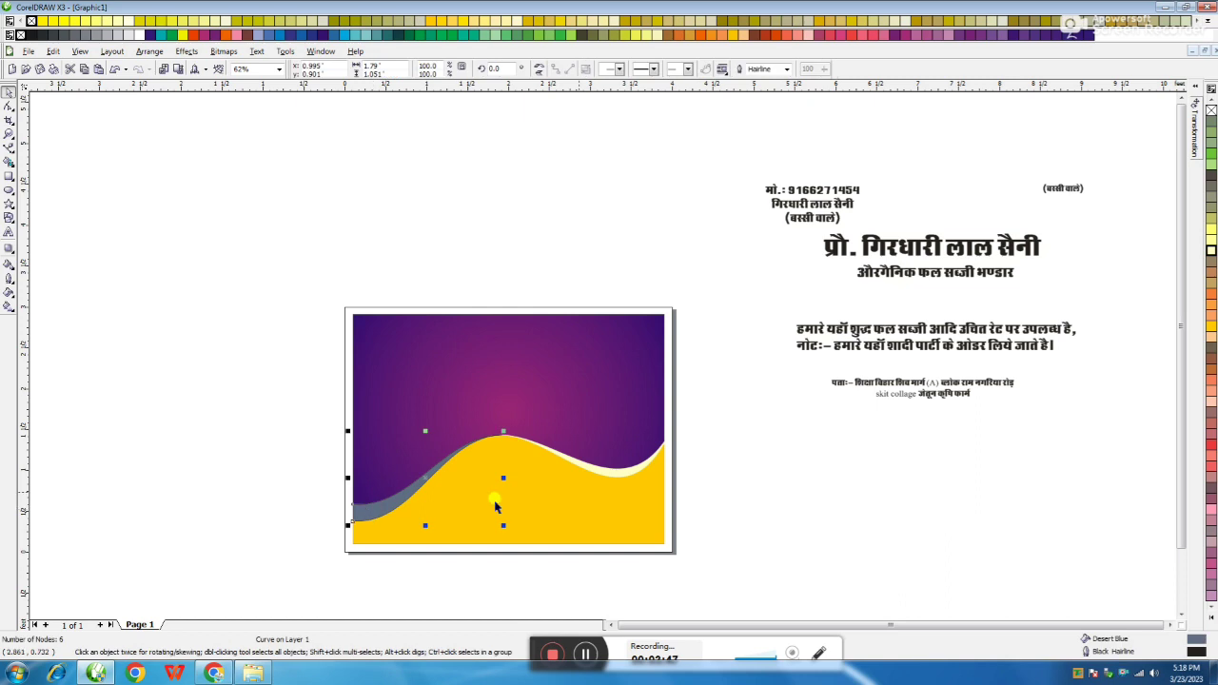
{"action": "left_click", "coordinate": [1209, 253]}
{"action": "right_click", "coordinate": [1209, 253]}
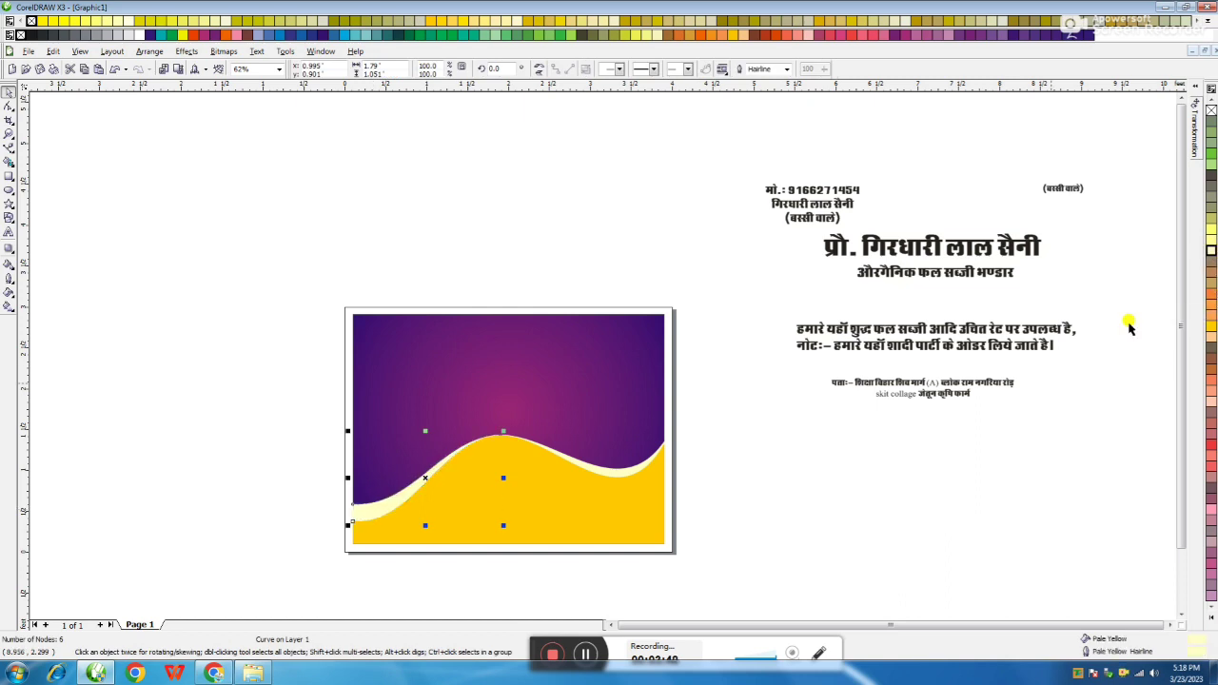
{"action": "left_click", "coordinate": [799, 504]}
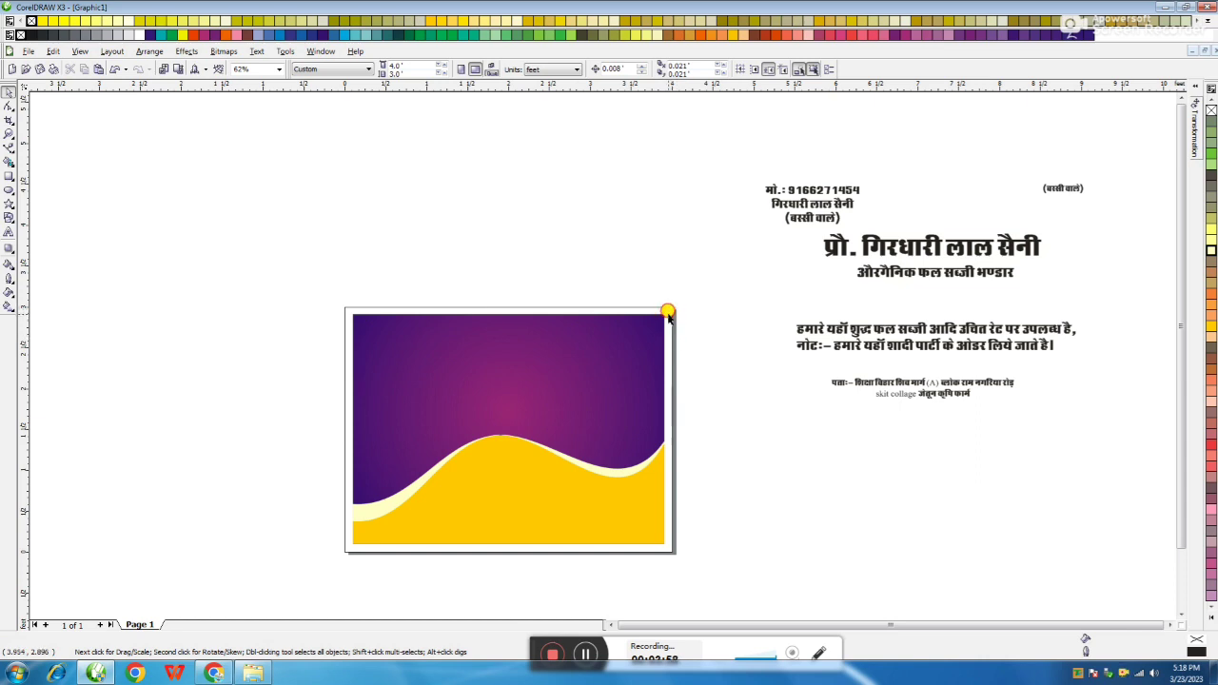
- Add a 4 x 3 foot rectangle matching the page around the wave artwork and fill it with dark blue
{"action": "double_click", "coordinate": [8, 177]}
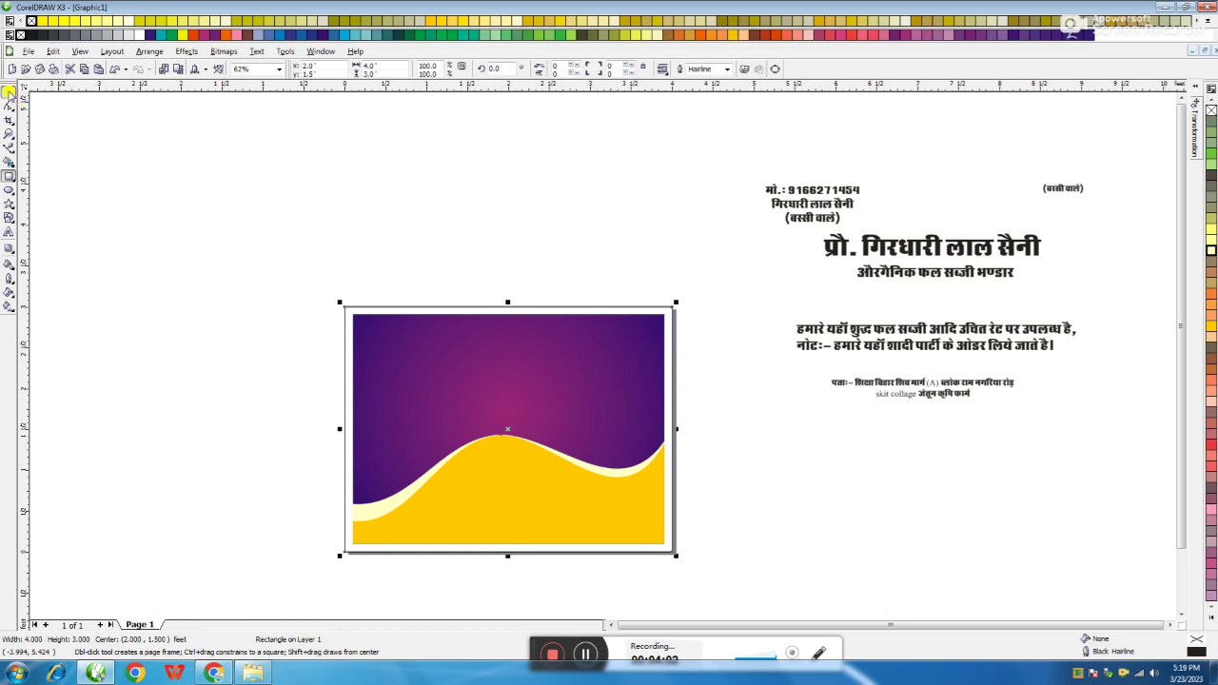
{"action": "left_click", "coordinate": [9, 93]}
{"action": "left_click", "coordinate": [181, 193]}
{"action": "left_click_drag", "start_coordinate": [302, 282], "coordinate": [669, 589]}
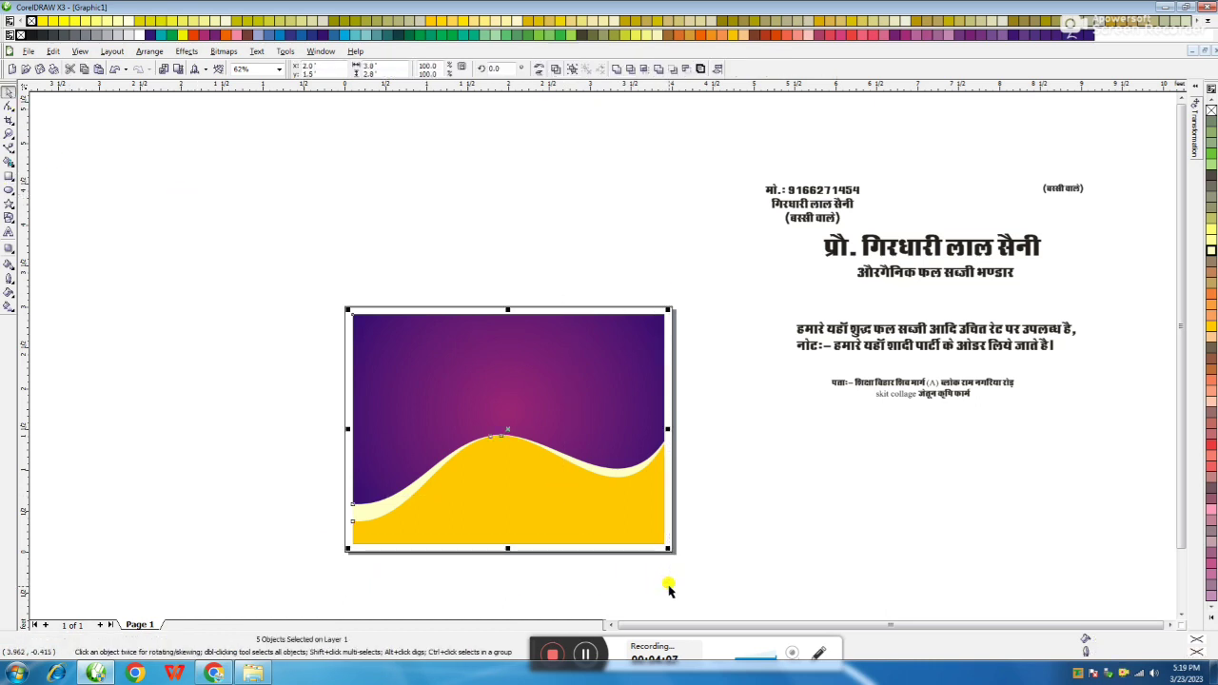
{"action": "left_click", "coordinate": [666, 348]}
{"action": "left_click", "coordinate": [850, 467]}
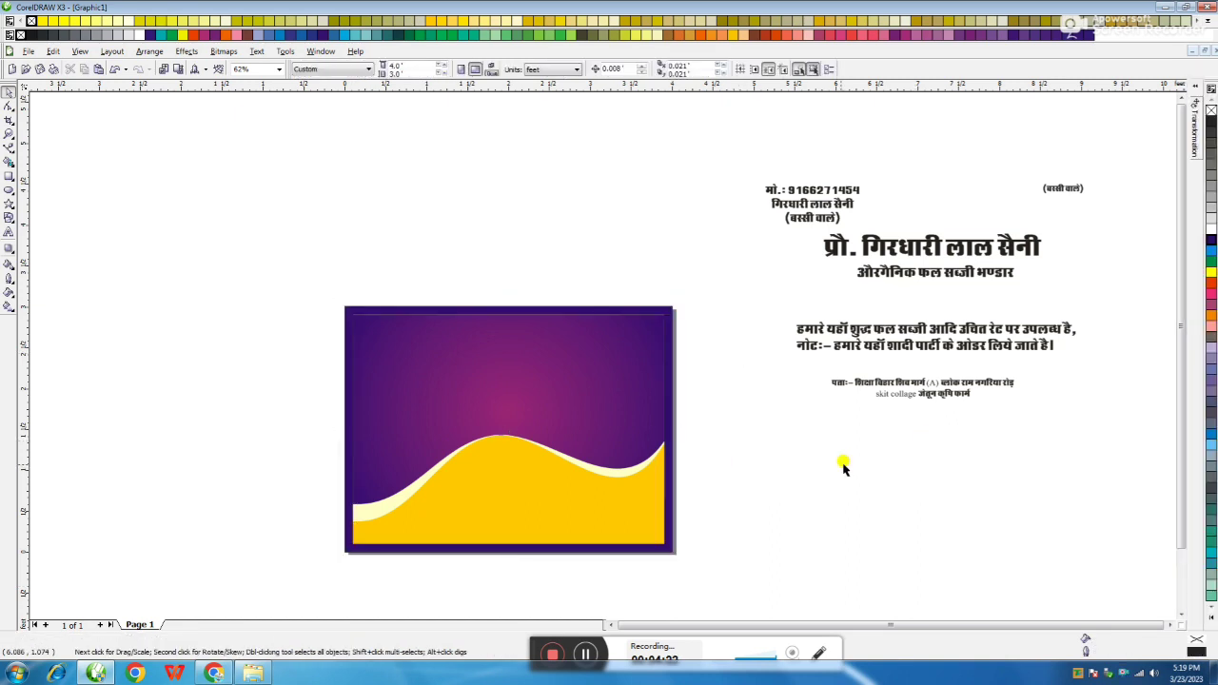
- Remove the outlines from the page-size rectangle and all the background wave shapes
{"action": "left_click", "coordinate": [670, 344]}
{"action": "right_click", "coordinate": [1210, 112]}
{"action": "left_click", "coordinate": [796, 512]}
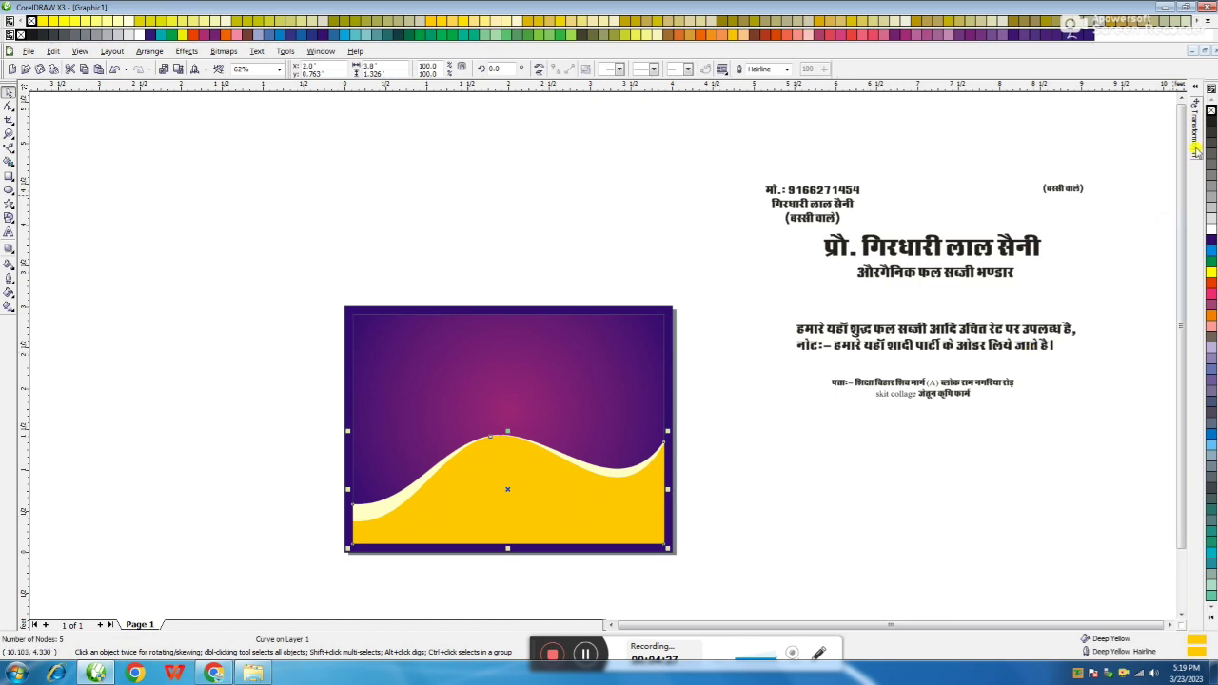
{"action": "left_click", "coordinate": [392, 269]}
{"action": "left_click_drag", "start_coordinate": [296, 290], "coordinate": [698, 550]}
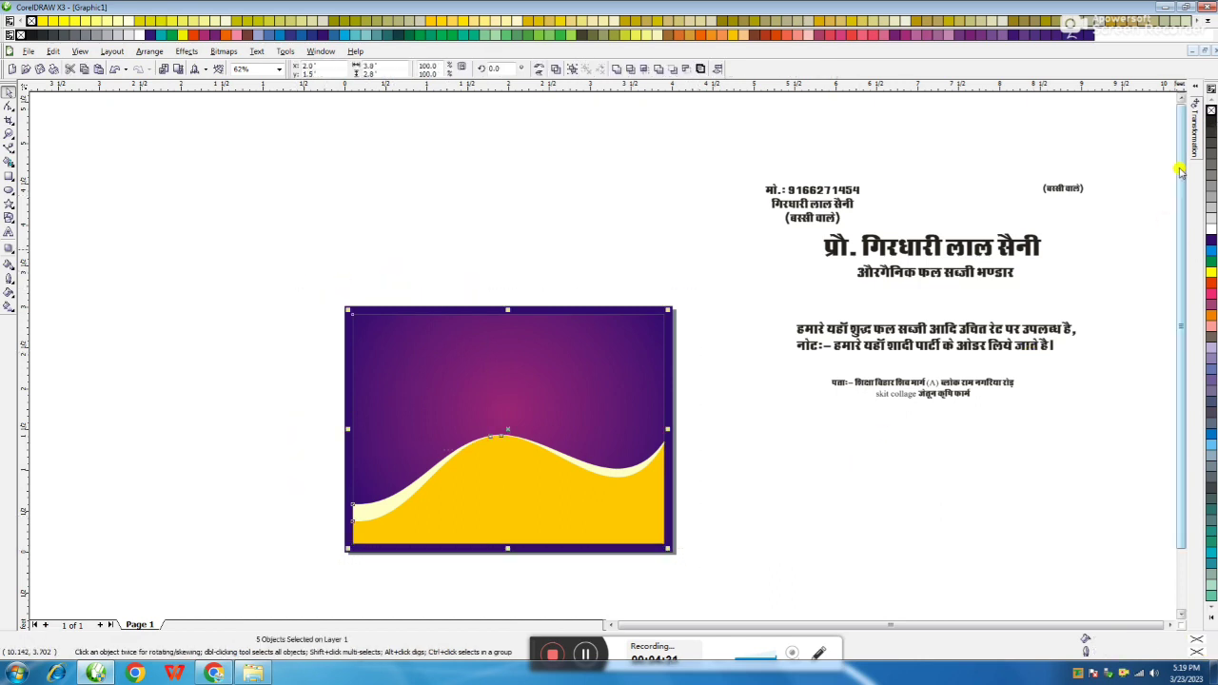
{"action": "left_click", "coordinate": [729, 251]}
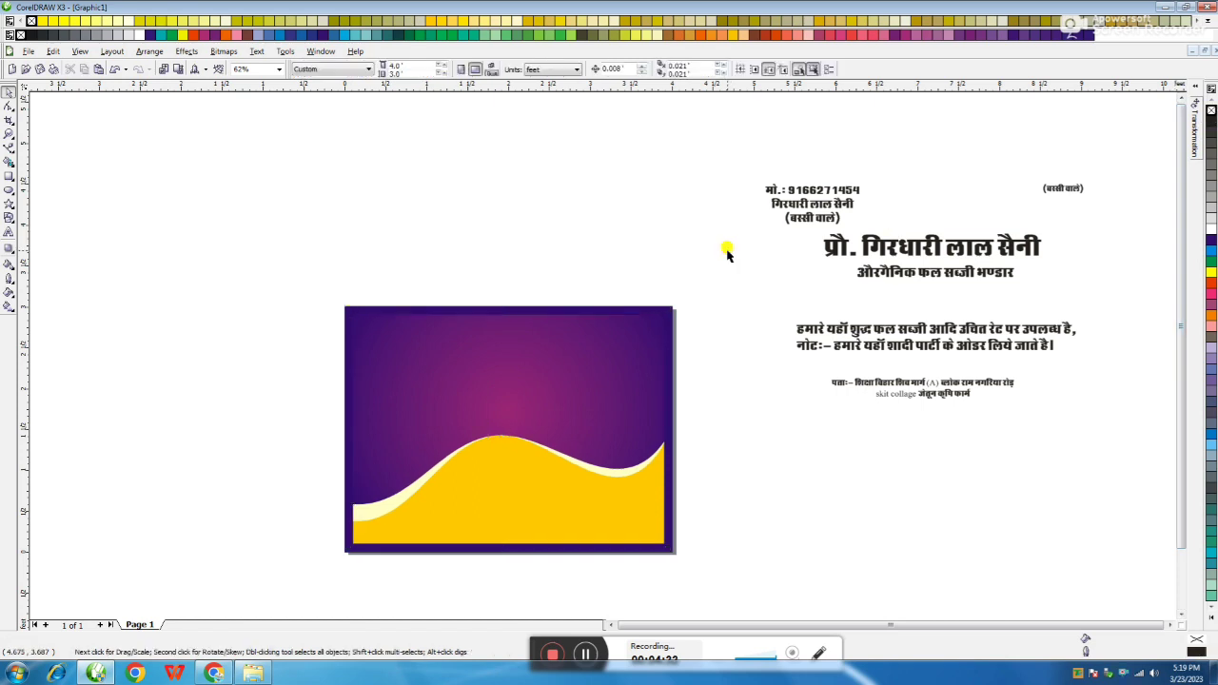
- Examine the banner background up close to check its edges and fills
{"action": "left_click_drag", "start_coordinate": [221, 270], "coordinate": [636, 564]}
{"action": "scroll", "coordinate": [635, 563], "scroll_direction": "down", "scroll_amount": 1}
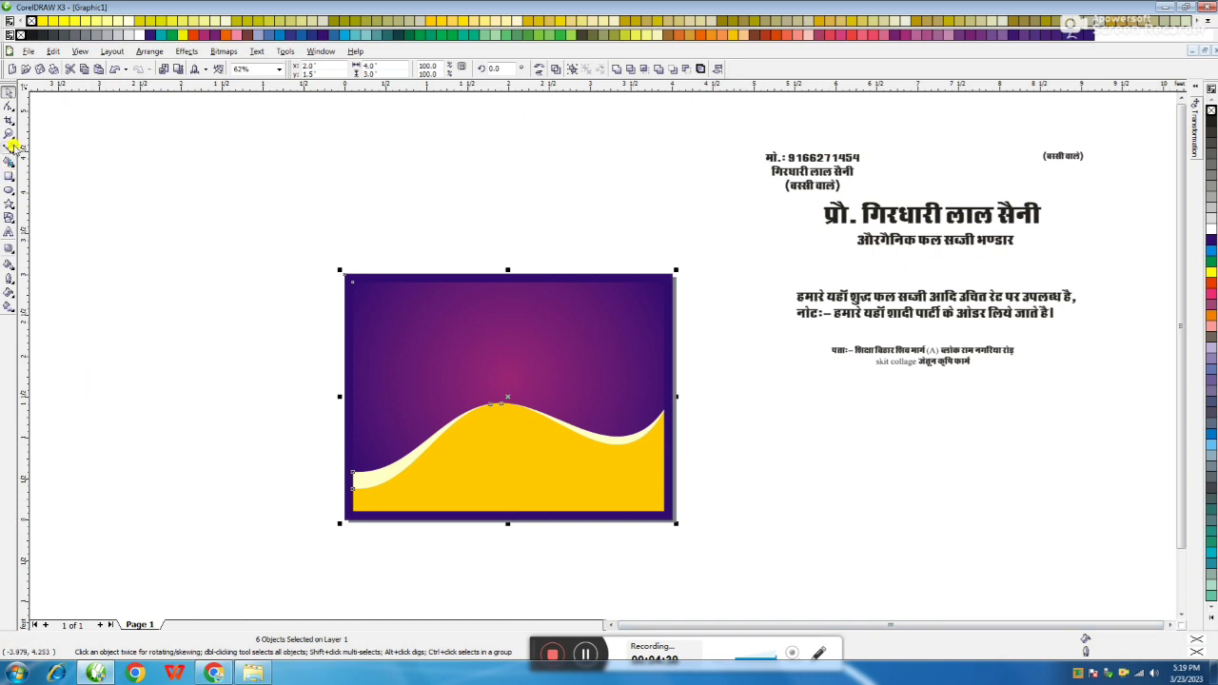
{"action": "left_click", "coordinate": [9, 134]}
{"action": "left_click_drag", "start_coordinate": [318, 244], "coordinate": [705, 537]}
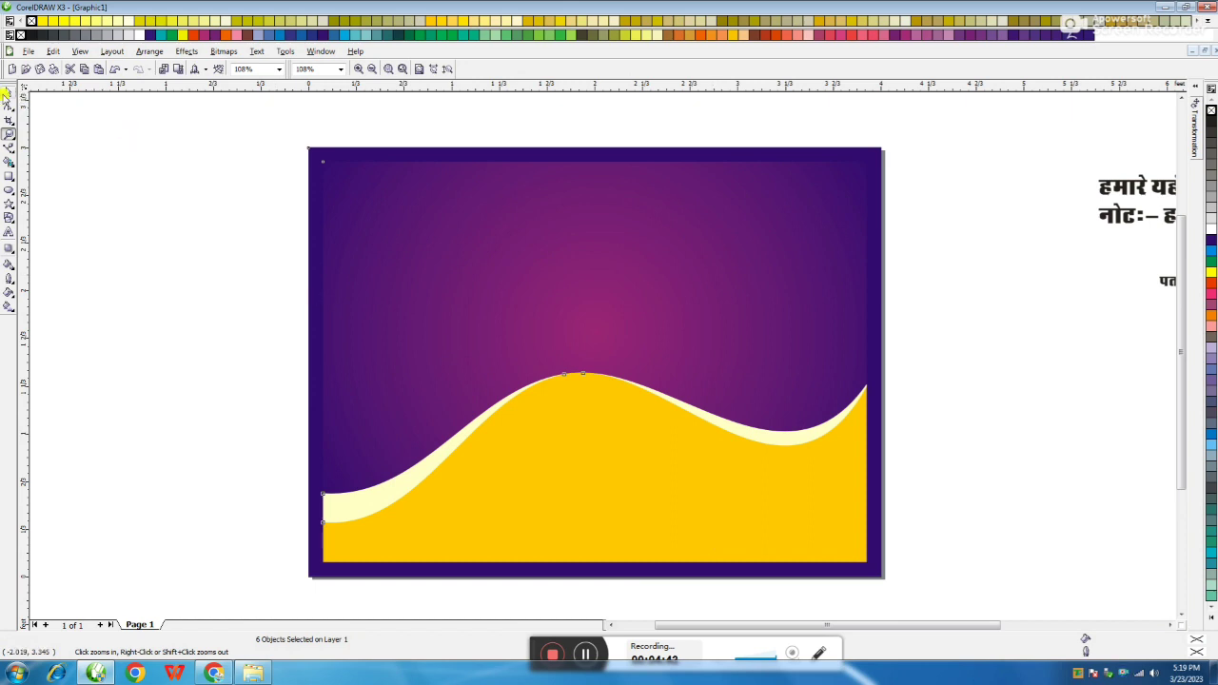
{"action": "left_click", "coordinate": [10, 93]}
{"action": "left_click", "coordinate": [61, 191]}
{"action": "scroll", "coordinate": [525, 326], "scroll_direction": "down", "scroll_amount": 2}
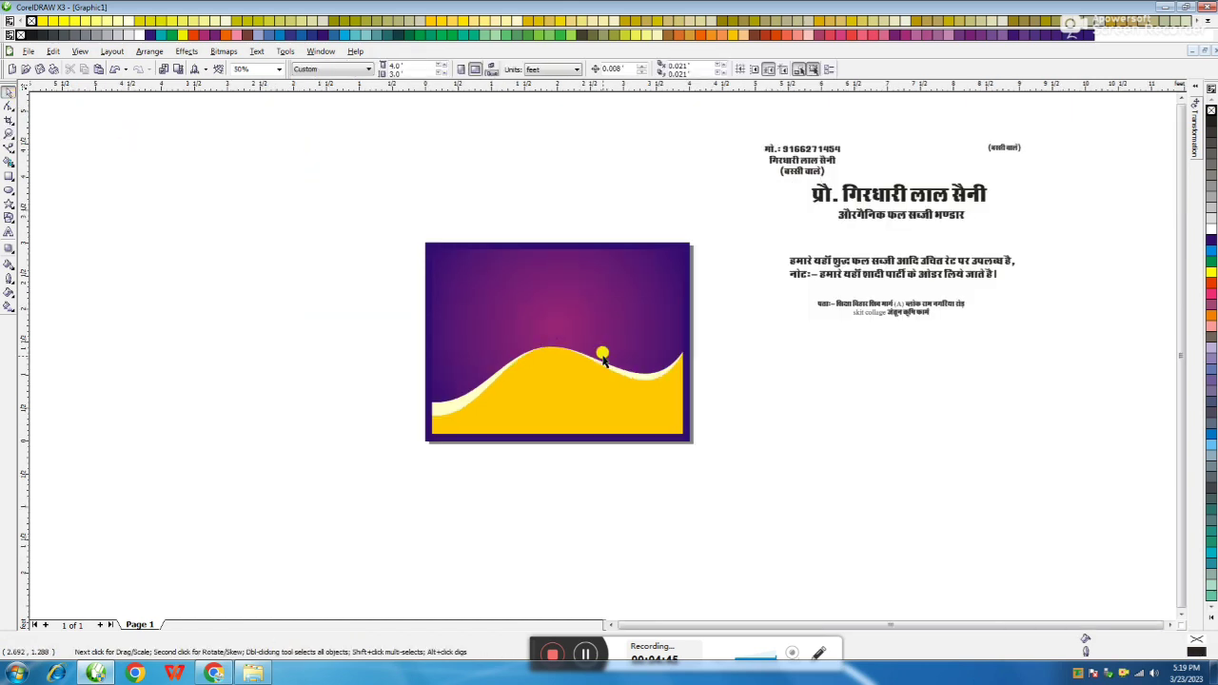
- Move all the text blocks beside the banner and scale them down to about two-thirds of their size
{"action": "left_click_drag", "start_coordinate": [701, 114], "coordinate": [1124, 415]}
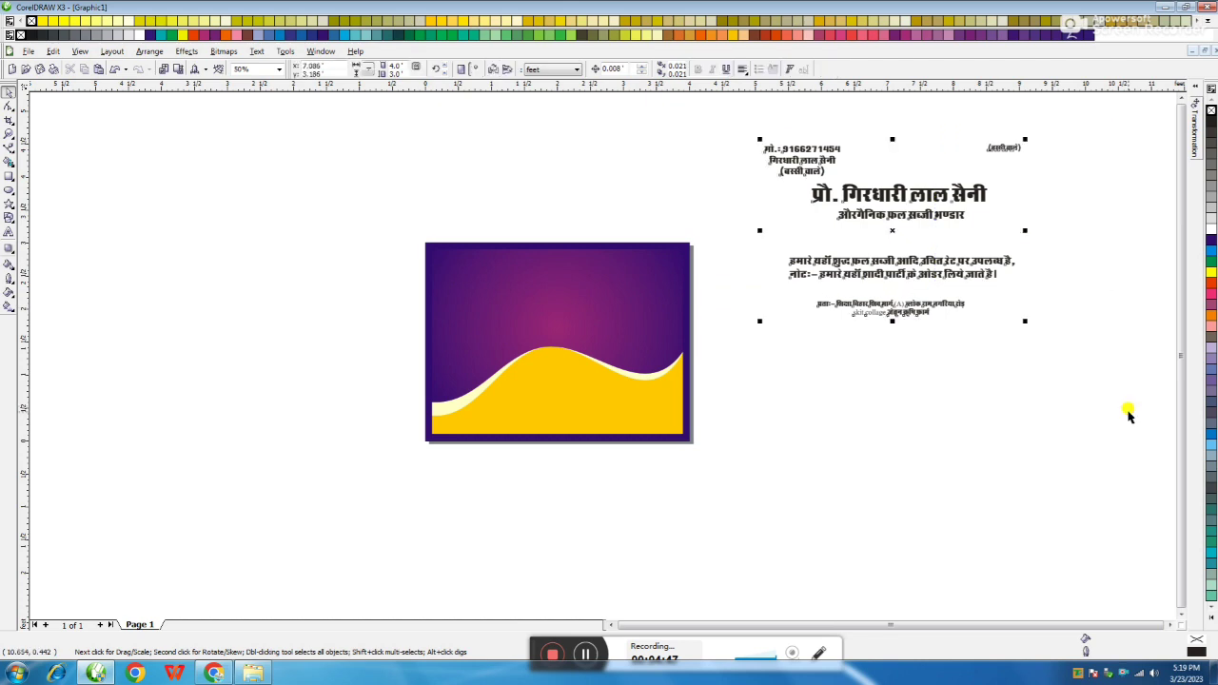
{"action": "left_click_drag", "start_coordinate": [924, 257], "coordinate": [890, 350]}
{"action": "left_click_drag", "start_coordinate": [992, 416], "coordinate": [911, 416]}
{"action": "left_click", "coordinate": [943, 429]}
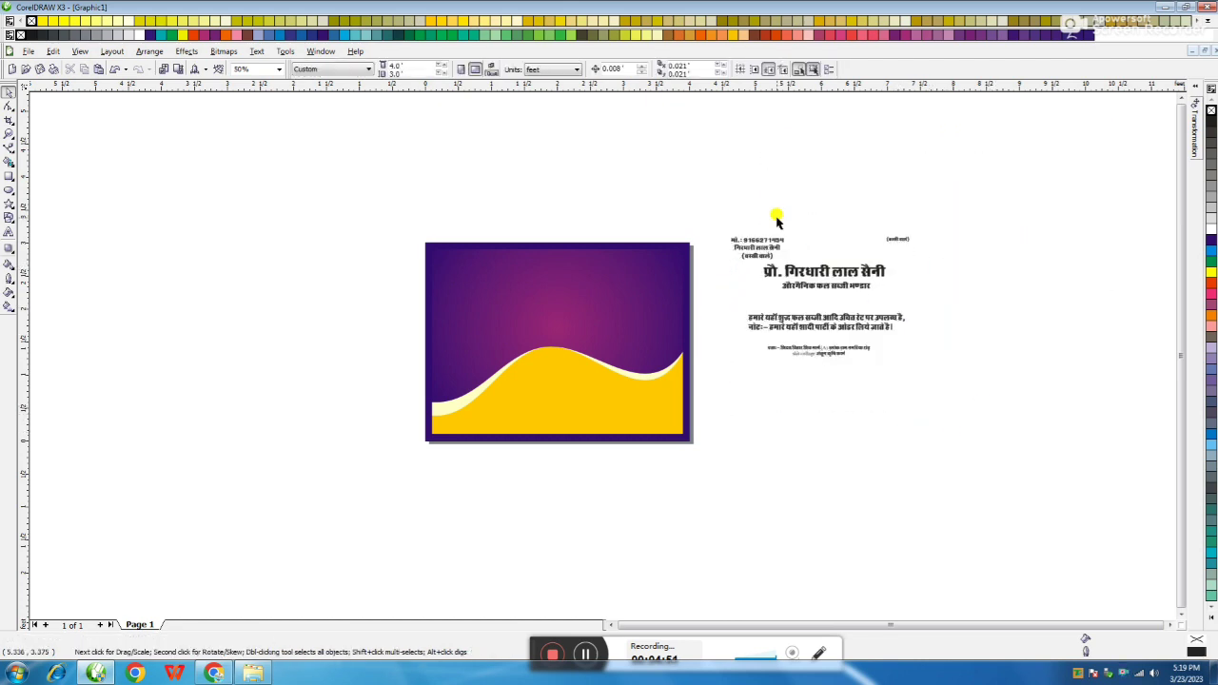
{"action": "left_click", "coordinate": [777, 239]}
{"action": "left_click_drag", "start_coordinate": [759, 234], "coordinate": [521, 262]}
{"action": "mouse_move", "coordinate": [520, 262]}
{"action": "left_mouse_down"}
{"action": "mouse_move", "coordinate": [480, 251]}
{"action": "mouse_move", "coordinate": [521, 263]}
{"action": "left_mouse_up"}
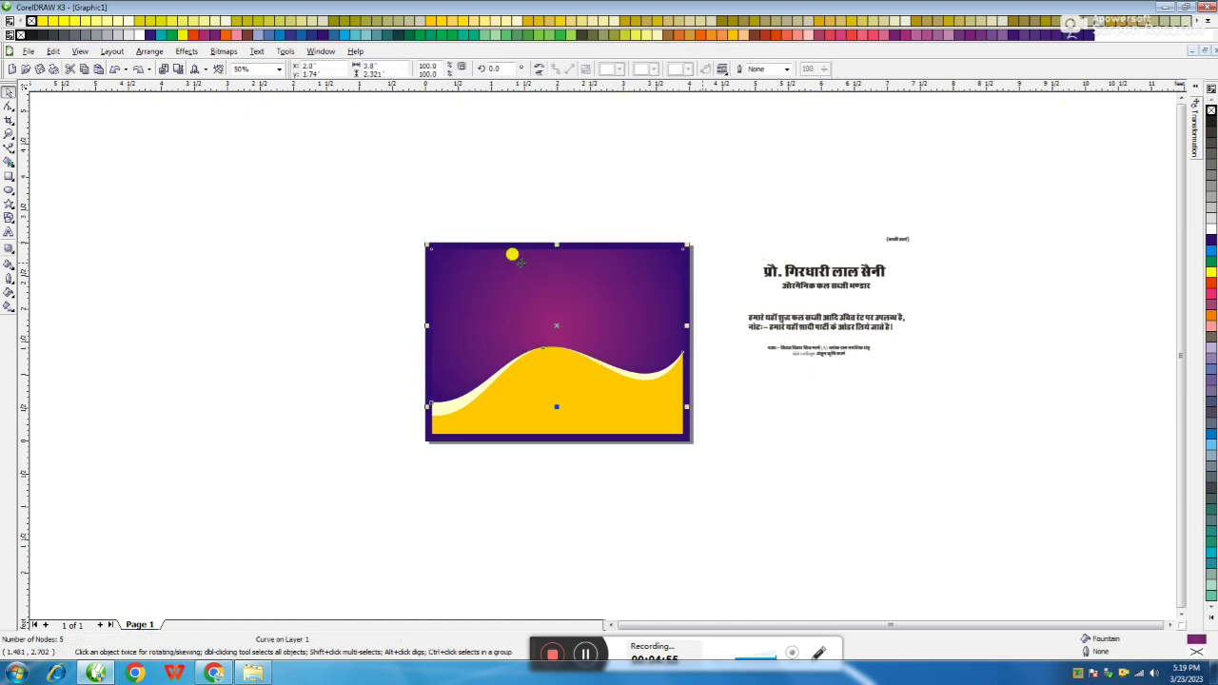
{"action": "left_click", "coordinate": [772, 270]}
{"action": "key", "text": "ctrl+z"}
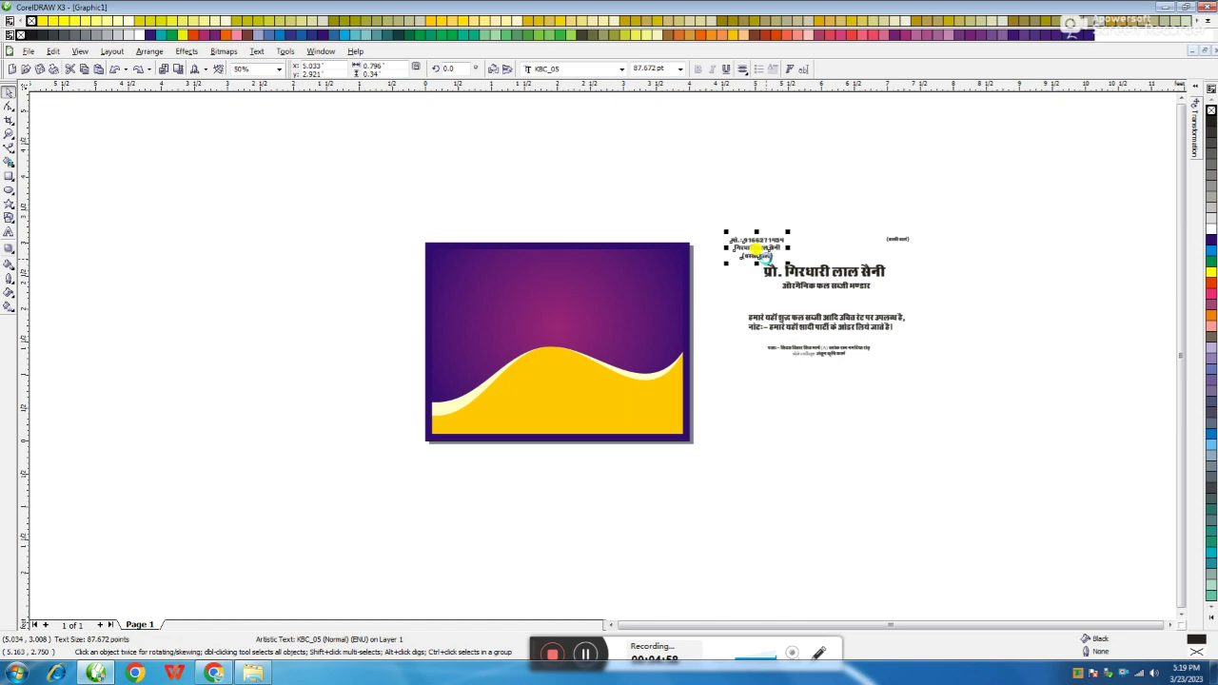
- Place the three-line contact text in the banner's upper-left corner and colour it white
{"action": "left_click_drag", "start_coordinate": [761, 246], "coordinate": [471, 266]}
{"action": "scroll", "coordinate": [471, 265], "scroll_direction": "up", "scroll_amount": 1}
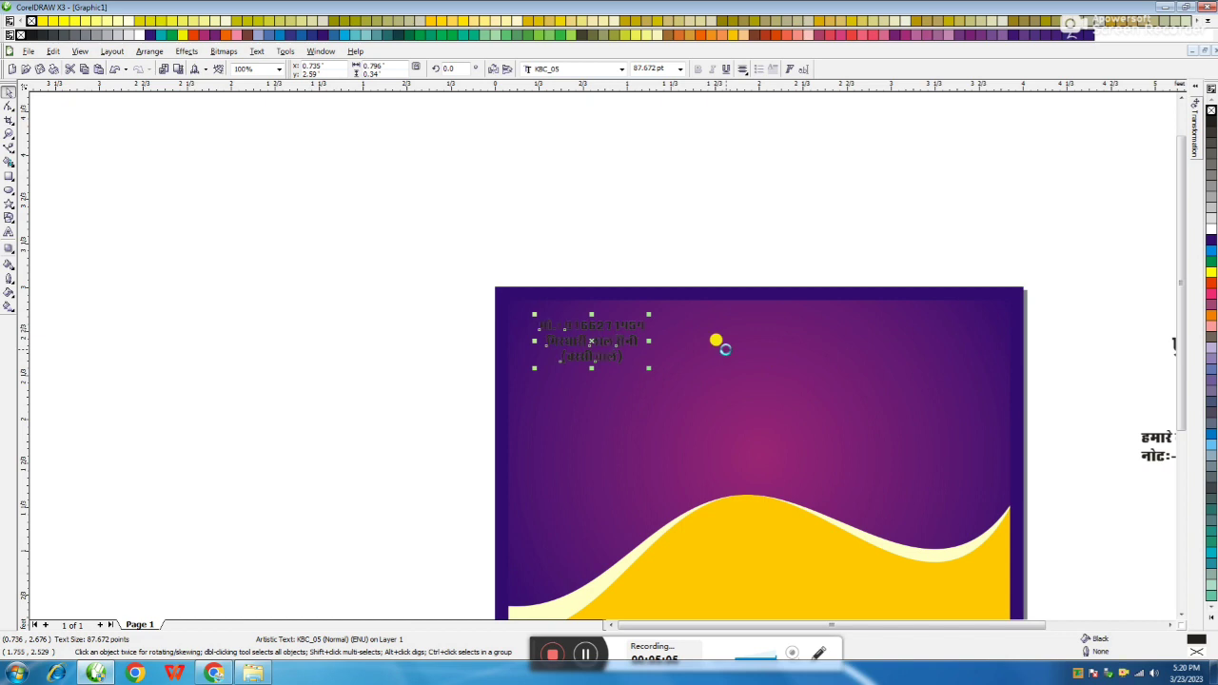
{"action": "left_click", "coordinate": [1210, 233]}
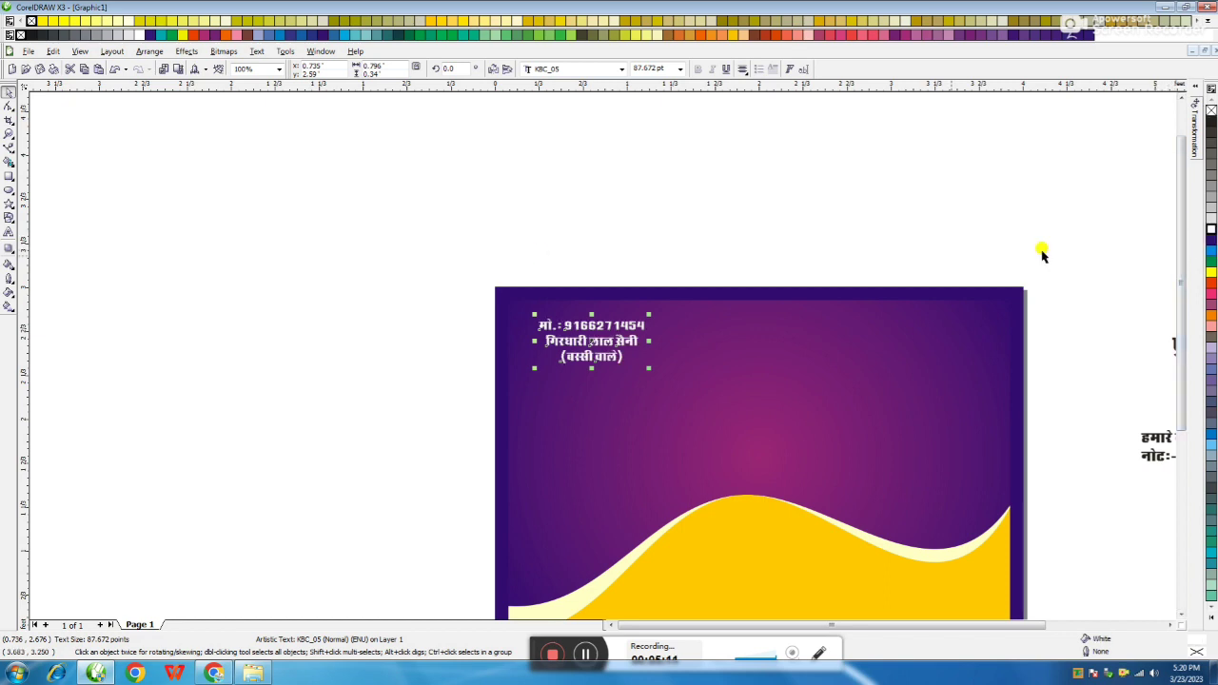
{"action": "left_click", "coordinate": [492, 262]}
- Reorder the contact text so the name and place lines stand above the mobile number line
{"action": "scroll", "coordinate": [607, 324], "scroll_direction": "up", "scroll_amount": 2}
{"action": "scroll", "coordinate": [604, 348], "scroll_direction": "down", "scroll_amount": 1}
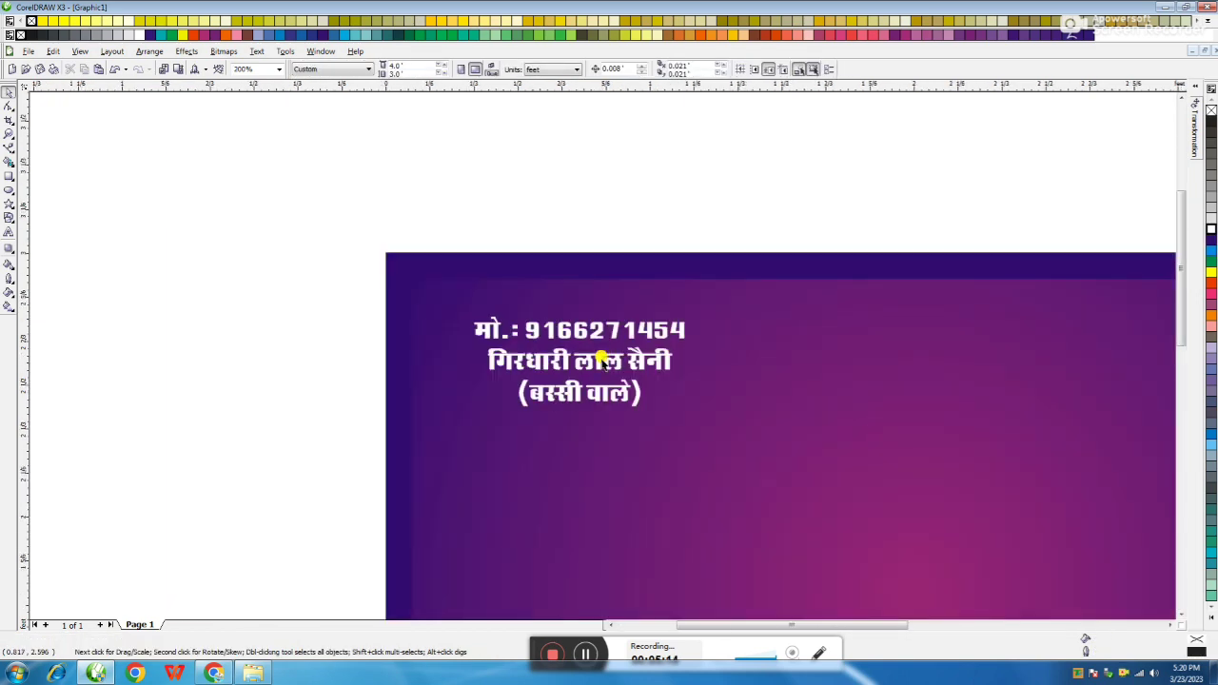
{"action": "left_click", "coordinate": [584, 358]}
{"action": "left_click", "coordinate": [9, 232]}
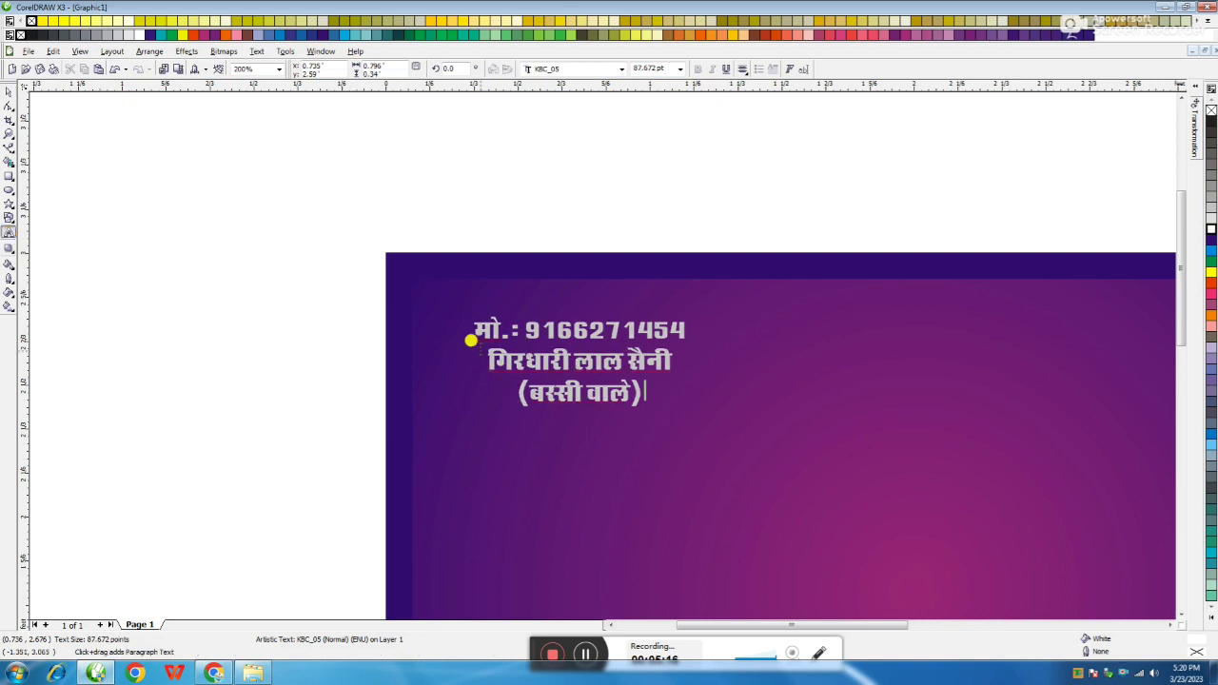
{"action": "left_click_drag", "start_coordinate": [473, 346], "coordinate": [653, 394]}
{"action": "key", "text": "ctrl+c"}
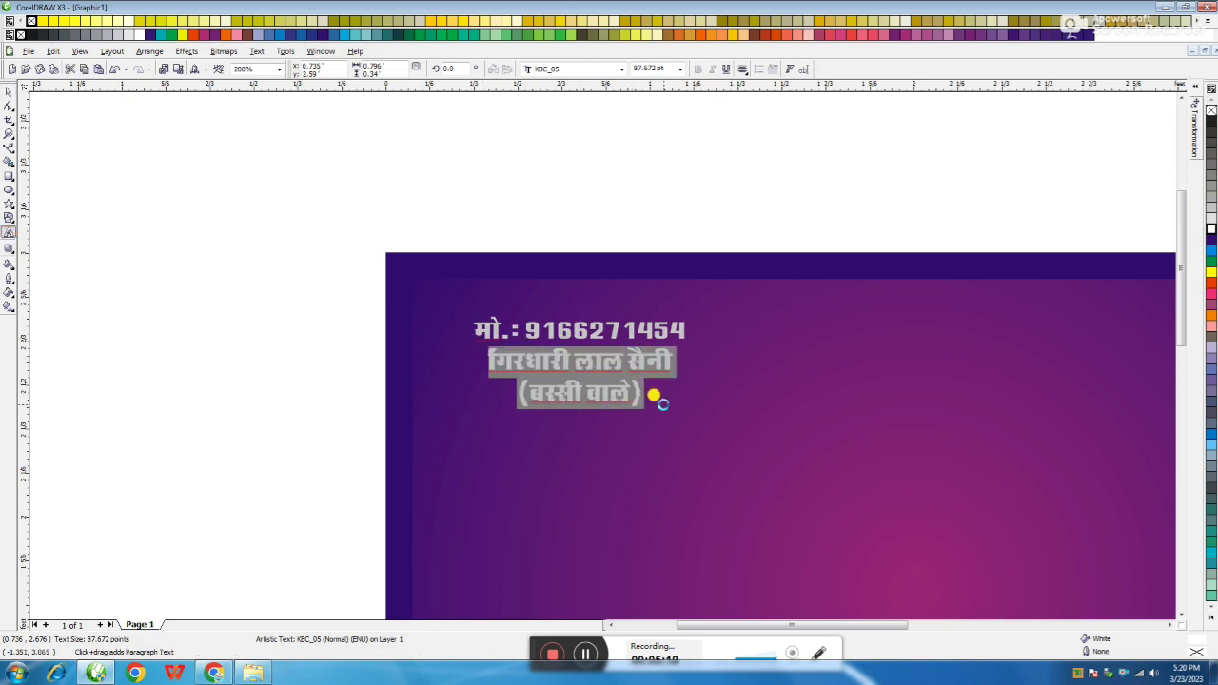
{"action": "key", "text": "Delete"}
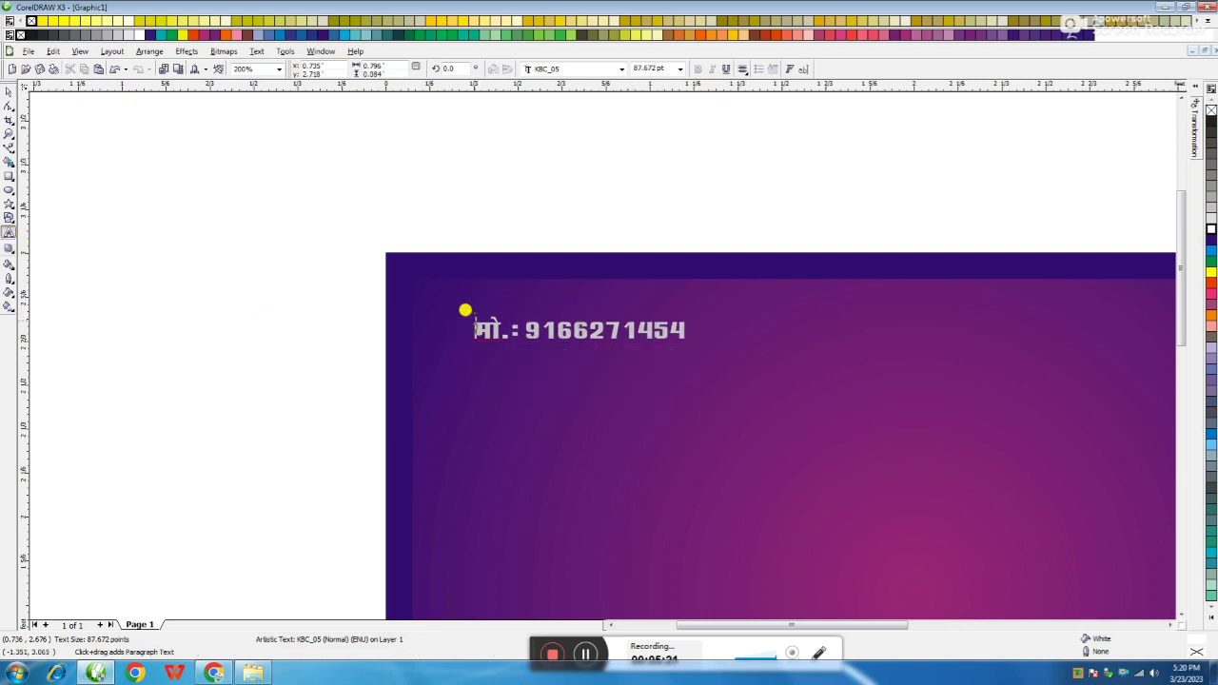
{"action": "key", "text": "ctrl+v"}
{"action": "key", "text": "Return"}
- Join the bracketed place line onto the end of the name line so the contact text has two lines
{"action": "left_click", "coordinate": [672, 329]}
{"action": "key", "text": "Delete"}
{"action": "key", "text": "Delete"}
{"action": "key", "text": "ctrl+z"}
{"action": "double_click", "coordinate": [663, 322]}
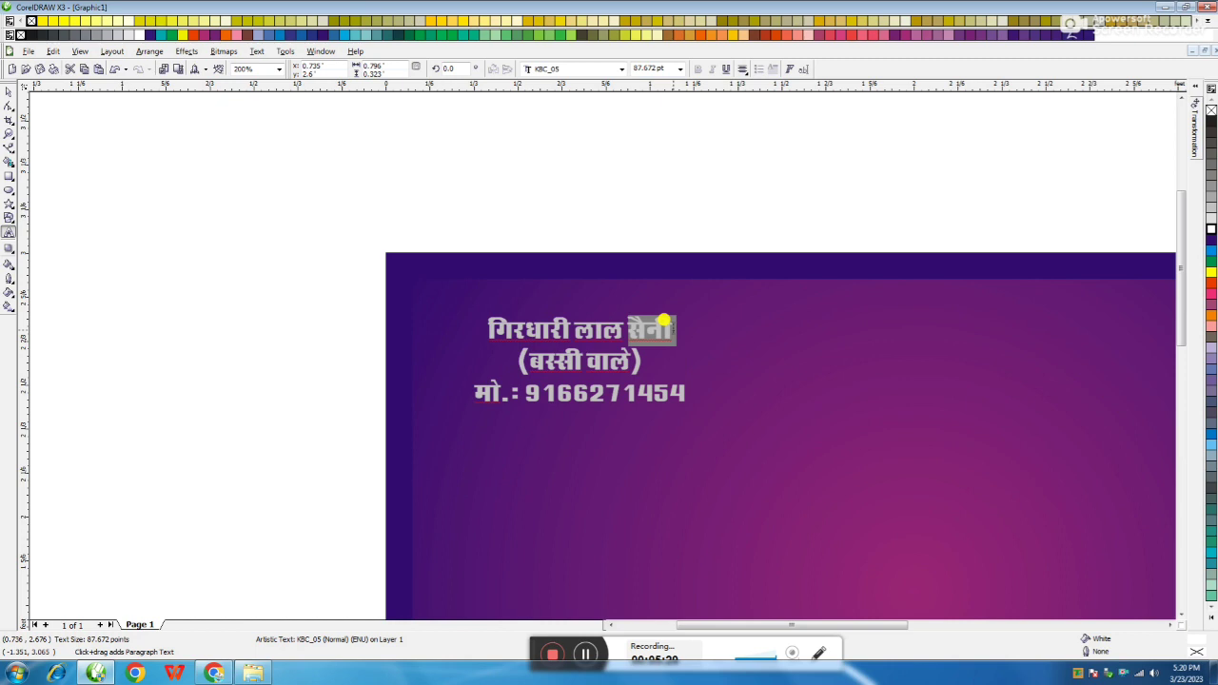
{"action": "key", "text": "Right"}
{"action": "key", "text": "Right"}
{"action": "key", "text": "Right"}
{"action": "key", "text": "Delete"}
{"action": "key", "text": "ctrl+z"}
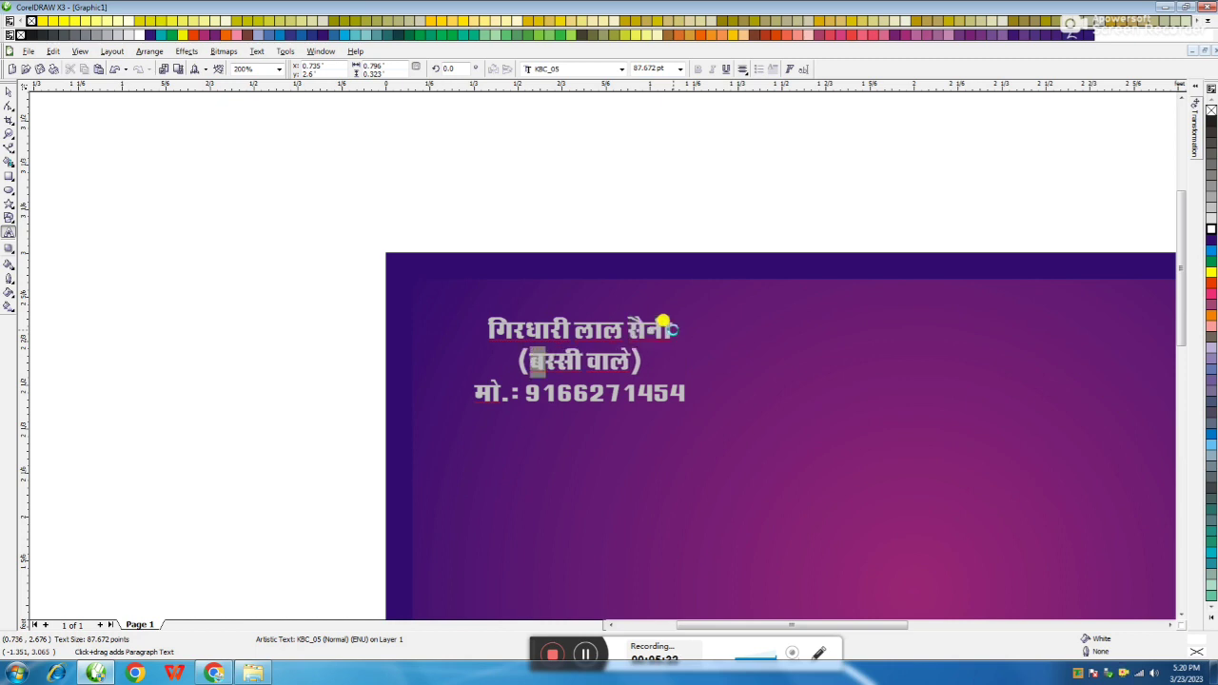
{"action": "left_click", "coordinate": [663, 322]}
{"action": "key", "text": "Delete"}
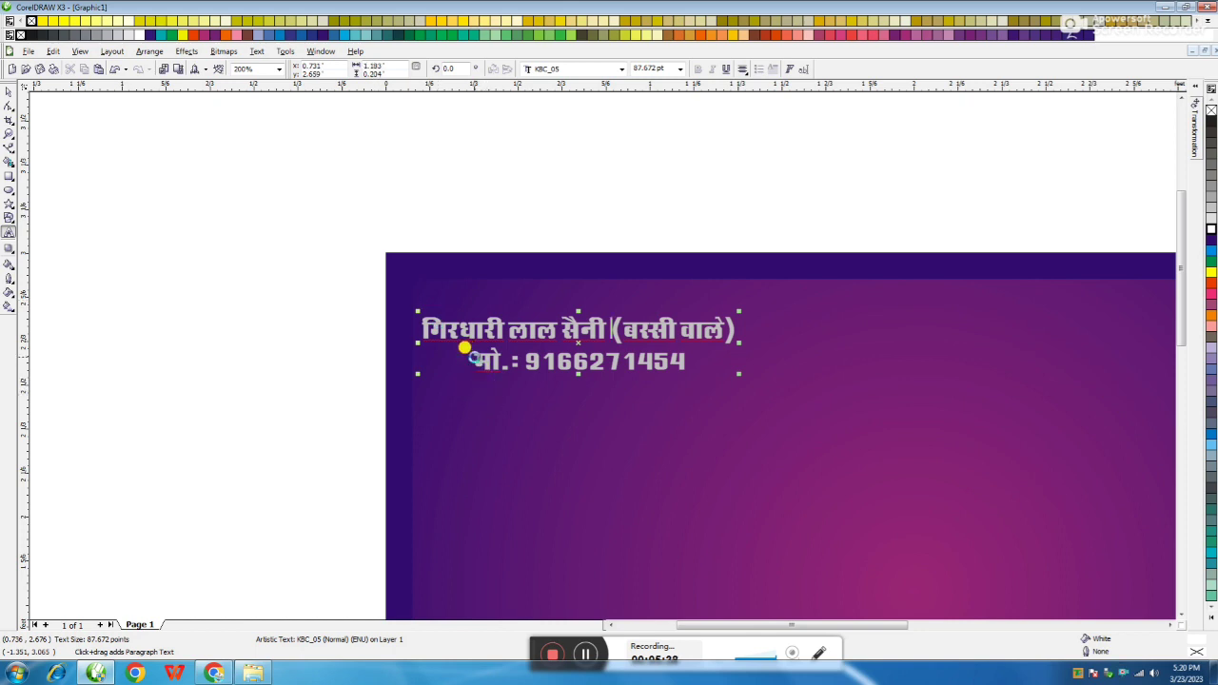
- Left-align the two-line contact text, enlarge it to about 1.52 feet wide and move it up into the banner's corner
{"action": "key", "text": "ctrl+l"}
{"action": "left_click", "coordinate": [9, 92]}
{"action": "left_click_drag", "start_coordinate": [741, 373], "coordinate": [827, 424]}
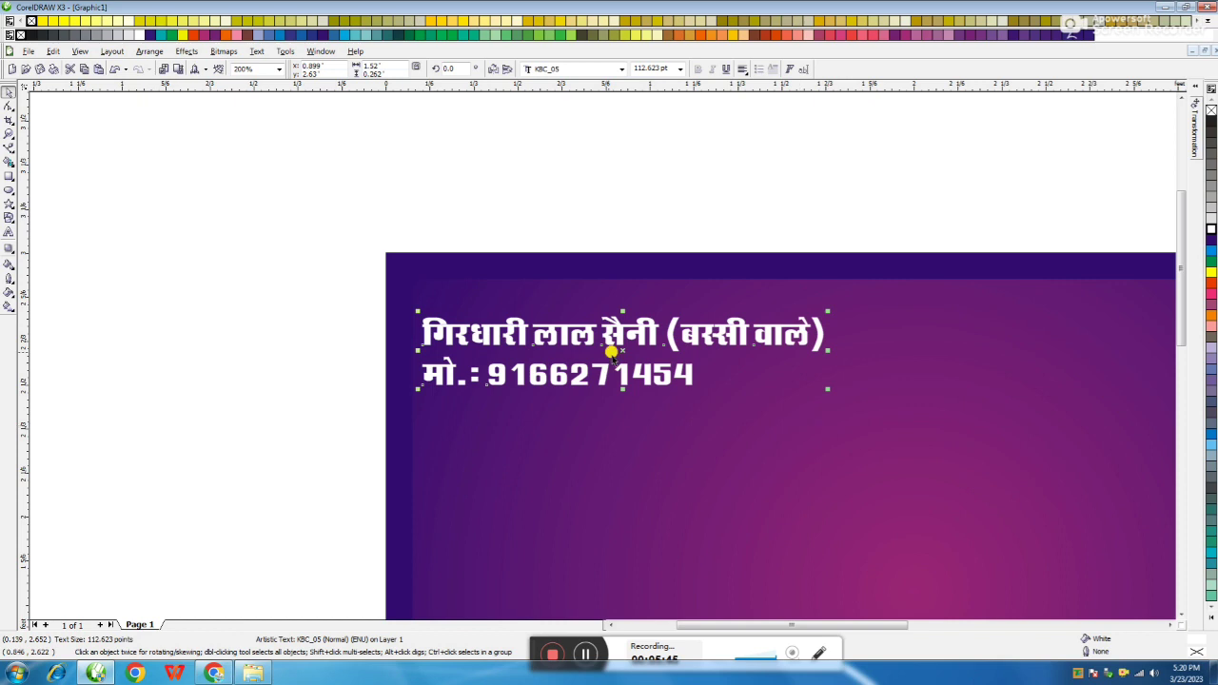
{"action": "left_click_drag", "start_coordinate": [611, 322], "coordinate": [611, 292]}
{"action": "left_click", "coordinate": [250, 348]}
{"action": "left_click", "coordinate": [576, 348]}
{"action": "key", "text": "F3"}
{"action": "left_click", "coordinate": [303, 284]}
{"action": "left_click", "coordinate": [560, 274]}
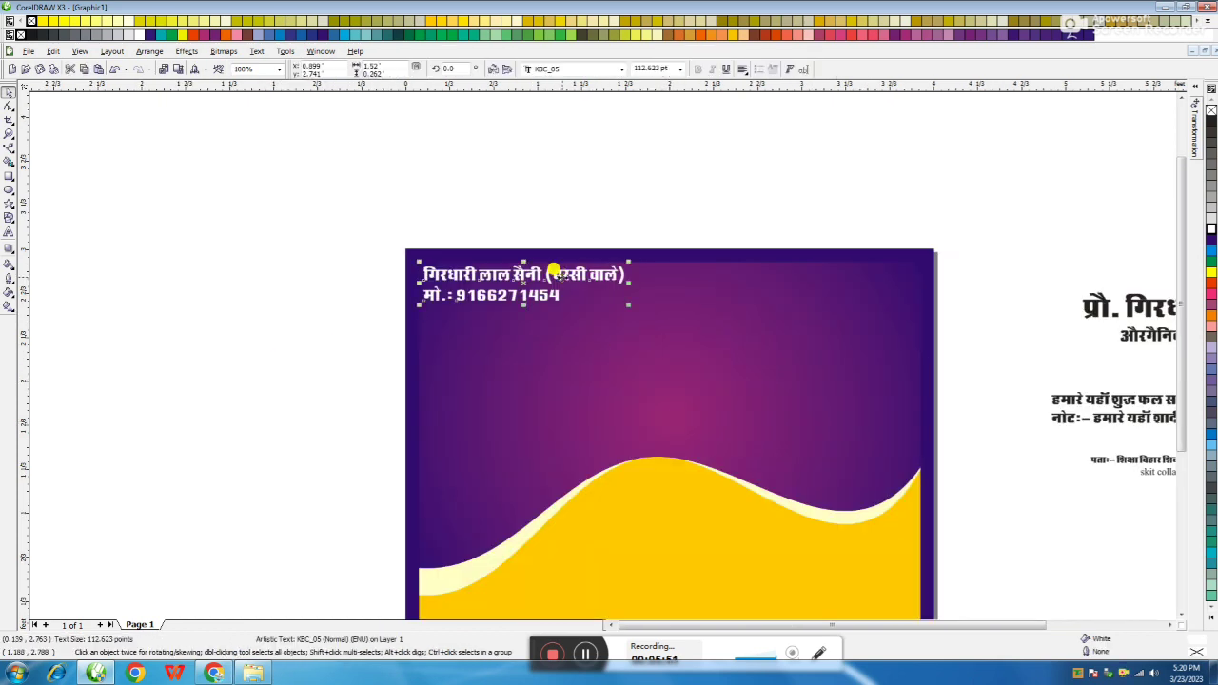
{"action": "left_click", "coordinate": [380, 305]}
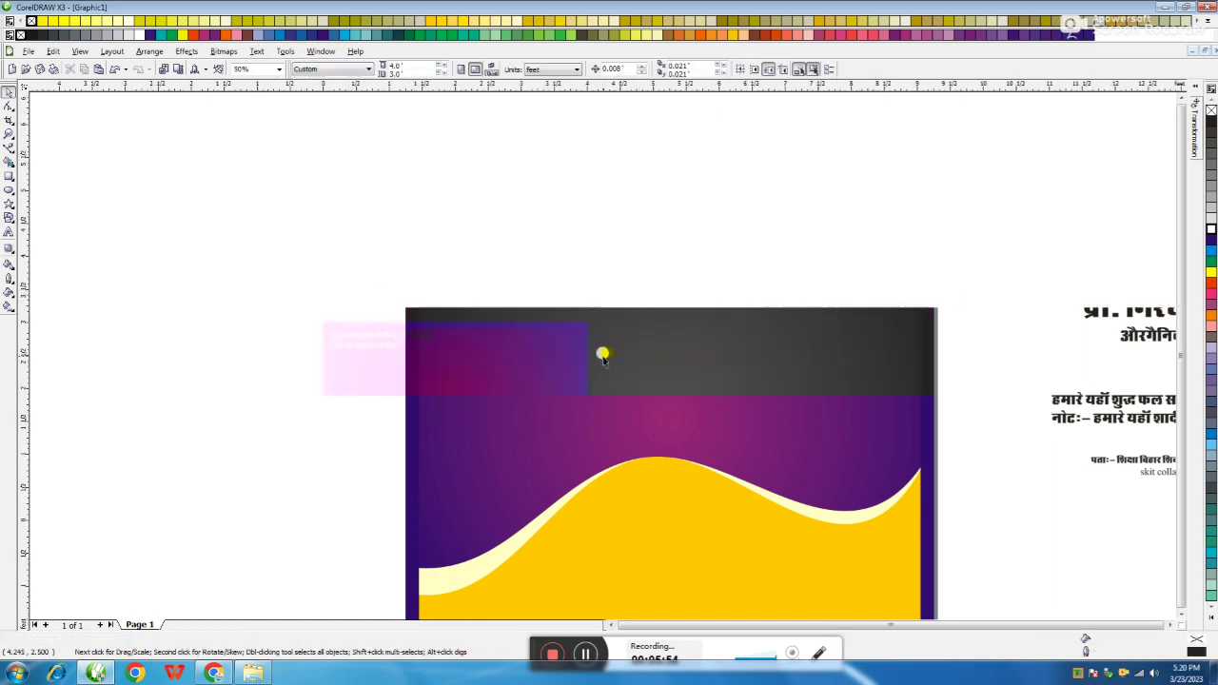
- Copy the proprietor headline and shop-name line onto the banner below the contact text, enlarging the headline to about 3.52 feet wide
{"action": "key", "text": "F3"}
{"action": "left_click_drag", "start_coordinate": [811, 348], "coordinate": [609, 380]}
{"action": "left_click_drag", "start_coordinate": [728, 354], "coordinate": [569, 440]}
{"action": "right_click", "coordinate": [415, 373]}
{"action": "scroll", "coordinate": [408, 411], "scroll_direction": "up", "scroll_amount": 1}
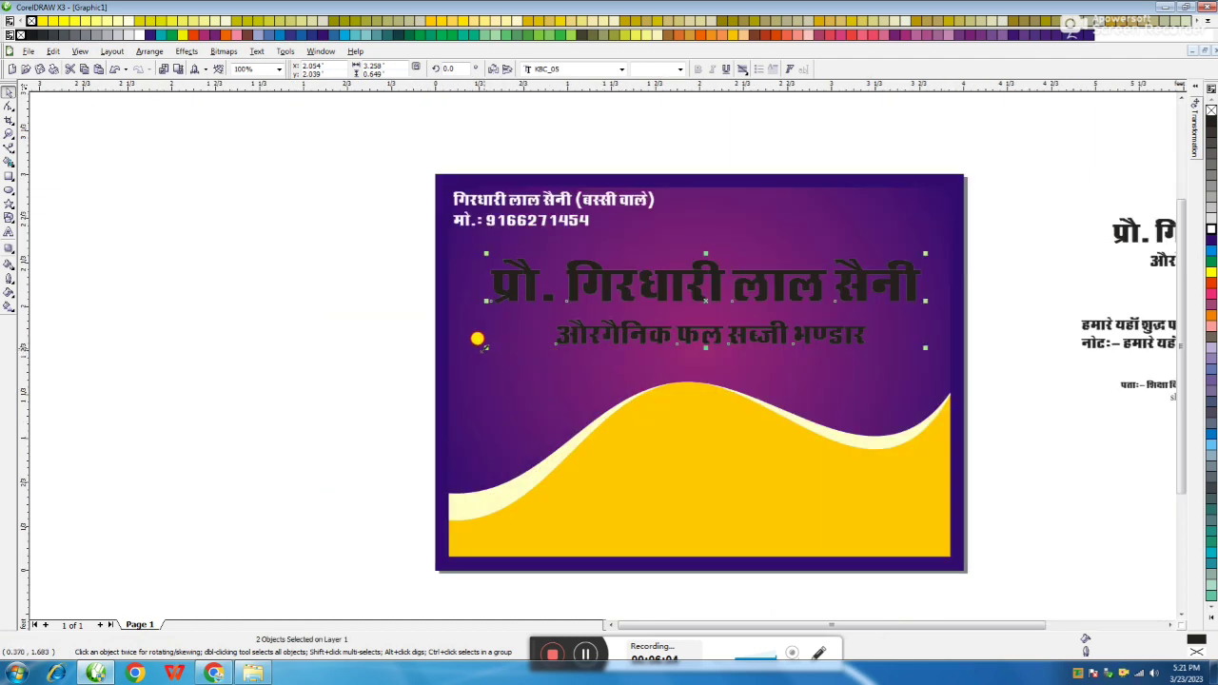
{"action": "left_click_drag", "start_coordinate": [483, 346], "coordinate": [469, 351]}
{"action": "left_click_drag", "start_coordinate": [800, 283], "coordinate": [792, 267]}
{"action": "left_click", "coordinate": [305, 301]}
- Colour the large proprietor-name headline yellow
{"action": "left_click", "coordinate": [557, 272]}
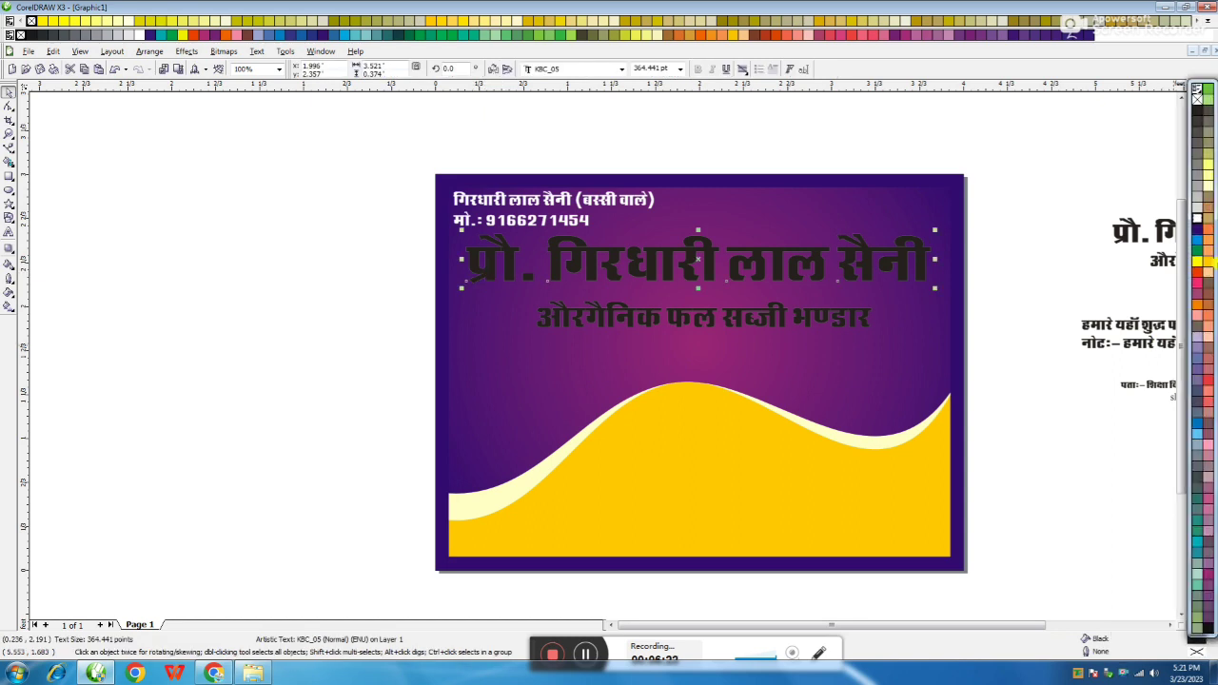
{"action": "left_click", "coordinate": [1211, 272]}
{"action": "key", "text": "Escape"}
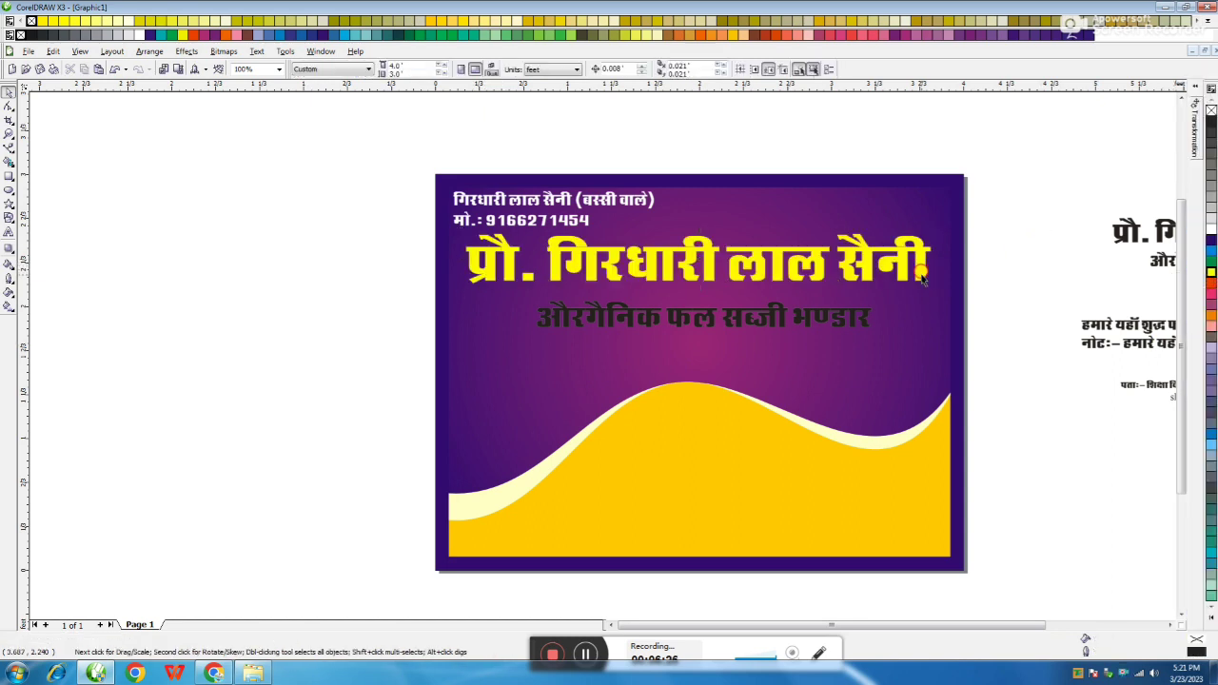
- Give the yellow headline a black outline with rounded corners, placed behind the fill and scaled with the image
{"action": "left_click", "coordinate": [921, 275]}
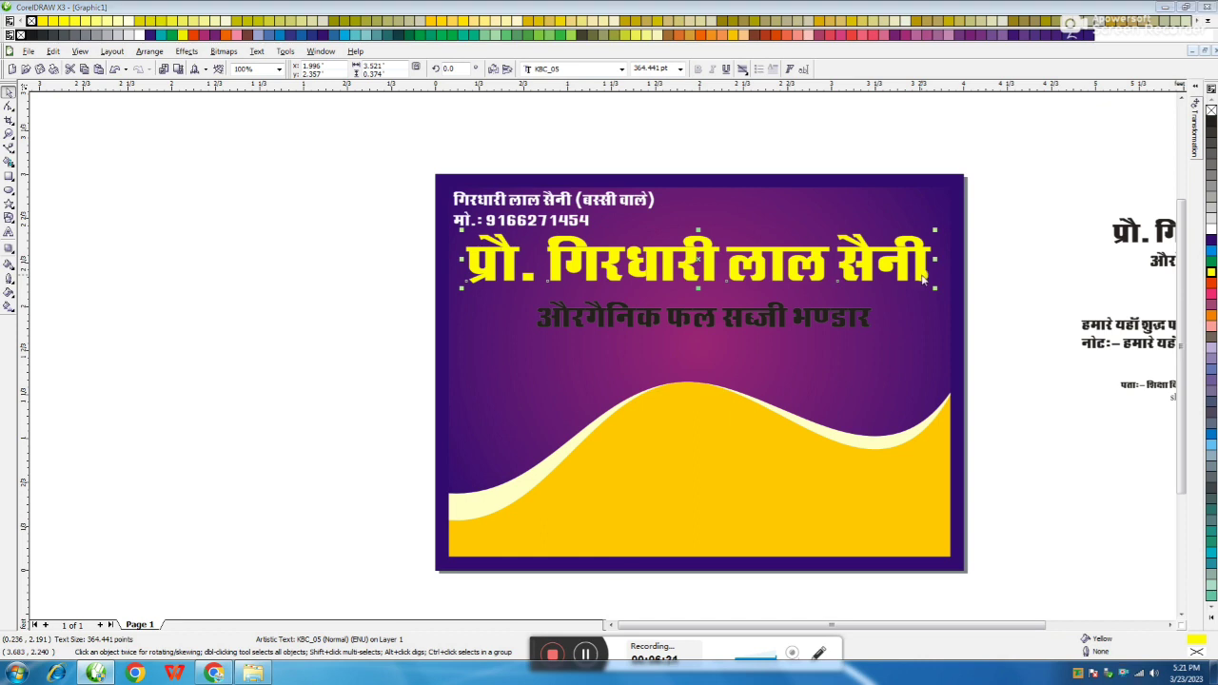
{"action": "key", "text": "F12"}
{"action": "left_click", "coordinate": [510, 387]}
{"action": "left_click", "coordinate": [596, 433]}
{"action": "key", "text": "F12"}
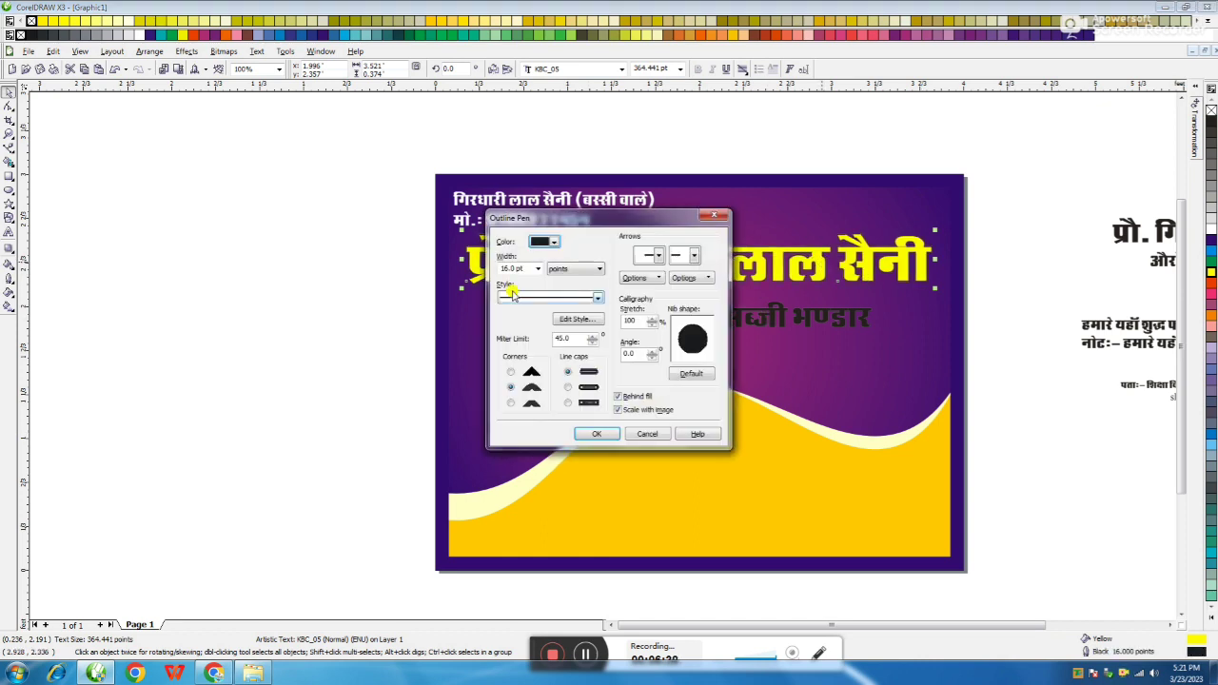
{"action": "left_click_drag", "start_coordinate": [524, 263], "coordinate": [331, 296]}
{"action": "key", "text": "Return"}
{"action": "left_click", "coordinate": [310, 331]}
- Colour the shop-name line white and enlarge it to nearly the headline's width
{"action": "left_click", "coordinate": [778, 317]}
{"action": "left_click", "coordinate": [1211, 230]}
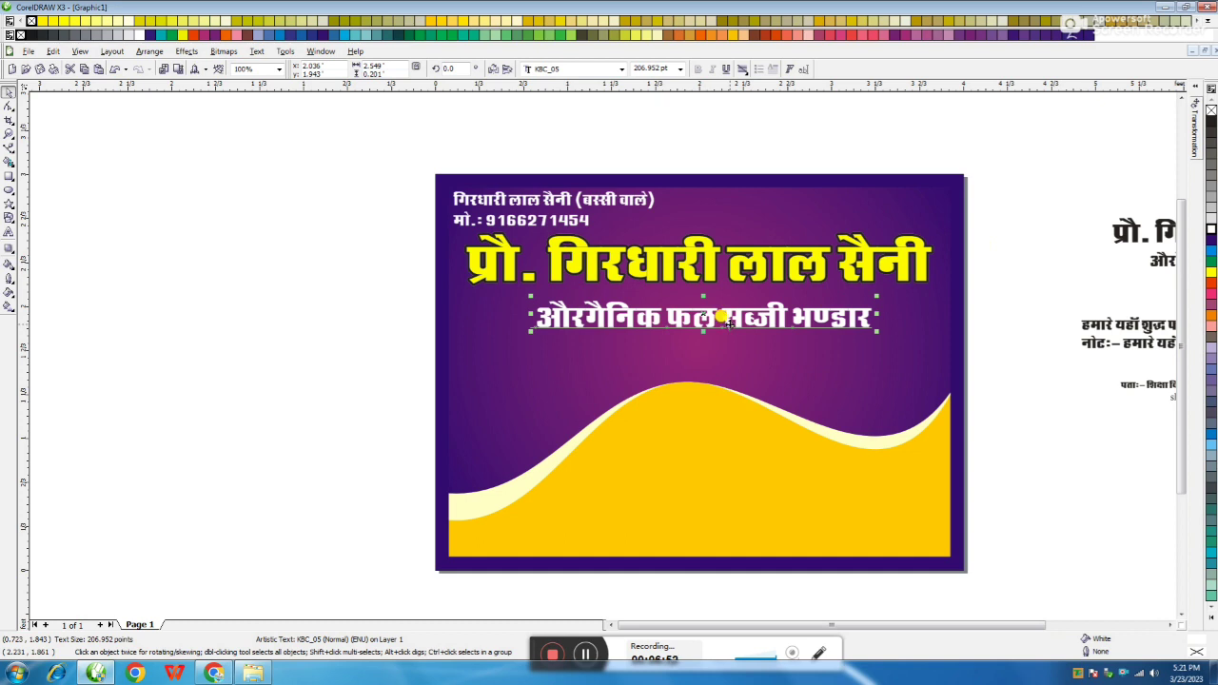
{"action": "left_click_drag", "start_coordinate": [876, 330], "coordinate": [922, 342]}
{"action": "left_click", "coordinate": [348, 320]}
- Delete the leftover headline, shop-name and bracketed place texts beside the banner
{"action": "scroll", "coordinate": [1077, 302], "scroll_direction": "down", "scroll_amount": 1}
{"action": "left_click_drag", "start_coordinate": [606, 301], "coordinate": [756, 346]}
{"action": "key", "text": "Delete"}
{"action": "left_click_drag", "start_coordinate": [641, 264], "coordinate": [811, 308]}
{"action": "left_click_drag", "start_coordinate": [738, 283], "coordinate": [590, 316]}
{"action": "scroll", "coordinate": [590, 318], "scroll_direction": "up", "scroll_amount": 1}
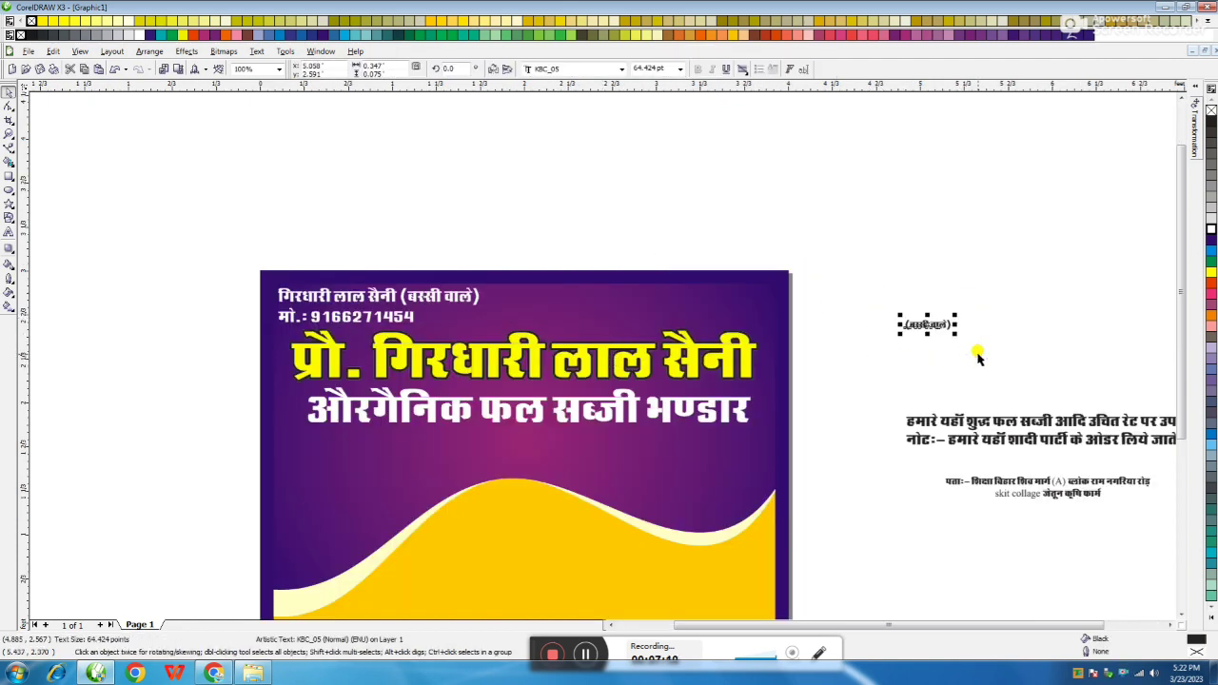
{"action": "key", "text": "Delete"}
- Place the two-line availability and party-order note below the shop name, enlarge it to about 2.68 feet wide and centre its lines
{"action": "scroll", "coordinate": [934, 367], "scroll_direction": "down", "scroll_amount": 1}
{"action": "scroll", "coordinate": [781, 428], "scroll_direction": "up", "scroll_amount": 1}
{"action": "left_click_drag", "start_coordinate": [979, 283], "coordinate": [498, 306]}
{"action": "scroll", "coordinate": [657, 327], "scroll_direction": "up", "scroll_amount": 1}
{"action": "left_click_drag", "start_coordinate": [931, 402], "coordinate": [972, 423]}
{"action": "left_click", "coordinate": [9, 233]}
{"action": "key", "text": "ctrl+e"}
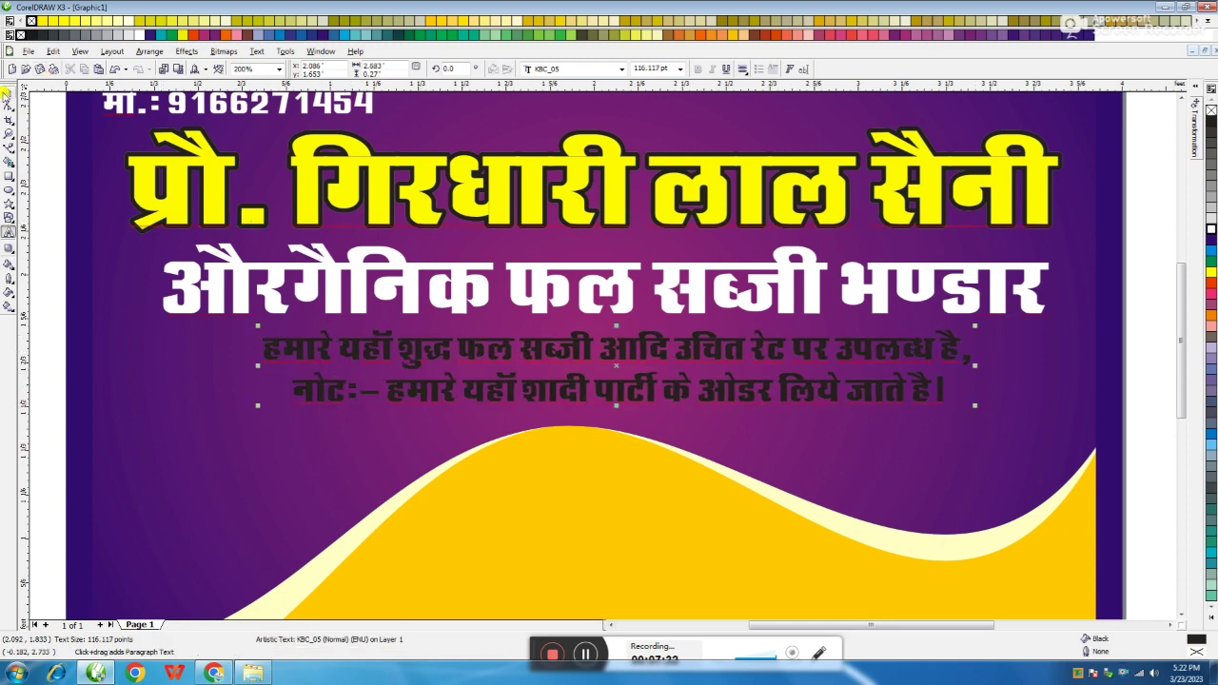
{"action": "left_click", "coordinate": [8, 93]}
{"action": "scroll", "coordinate": [653, 382], "scroll_direction": "down", "scroll_amount": 1}
{"action": "scroll", "coordinate": [652, 381], "scroll_direction": "up", "scroll_amount": 1}
{"action": "left_click_drag", "start_coordinate": [610, 348], "coordinate": [610, 360]}
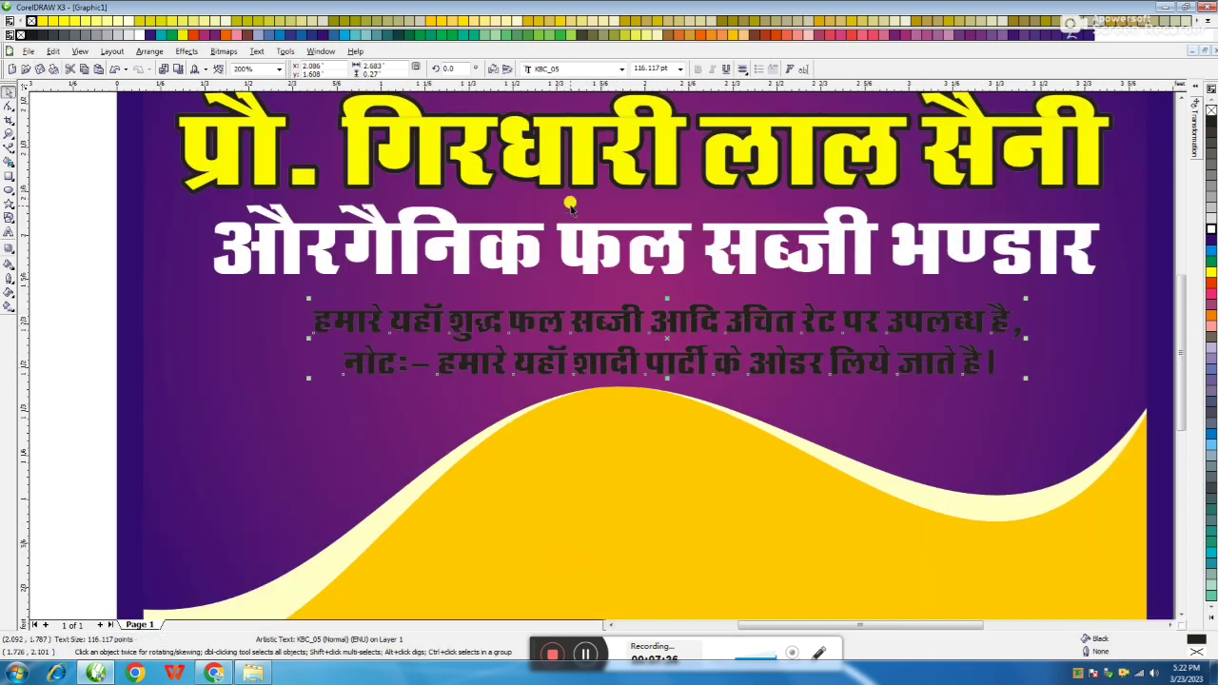
- Set the two-line note's font to BHARTIYA HINDI_053 and select the misrendered character in its first line's third word
{"action": "left_click", "coordinate": [558, 69]}
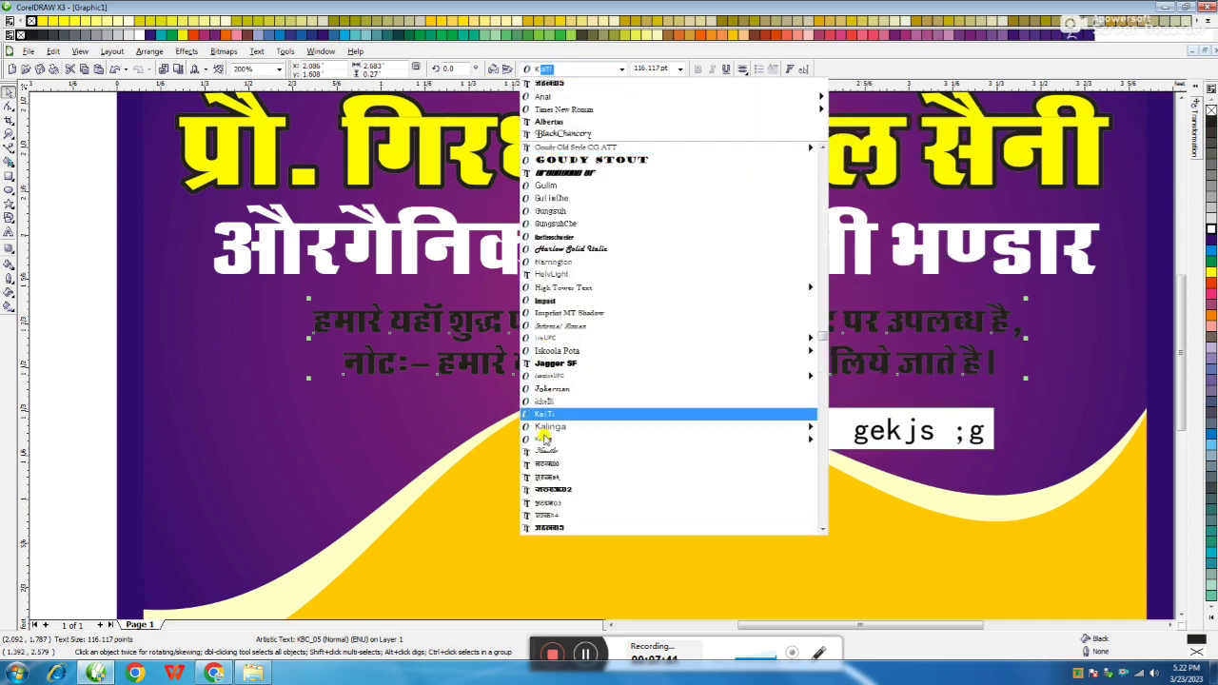
{"action": "type", "text": "BHARTIYA HINDI_053"}
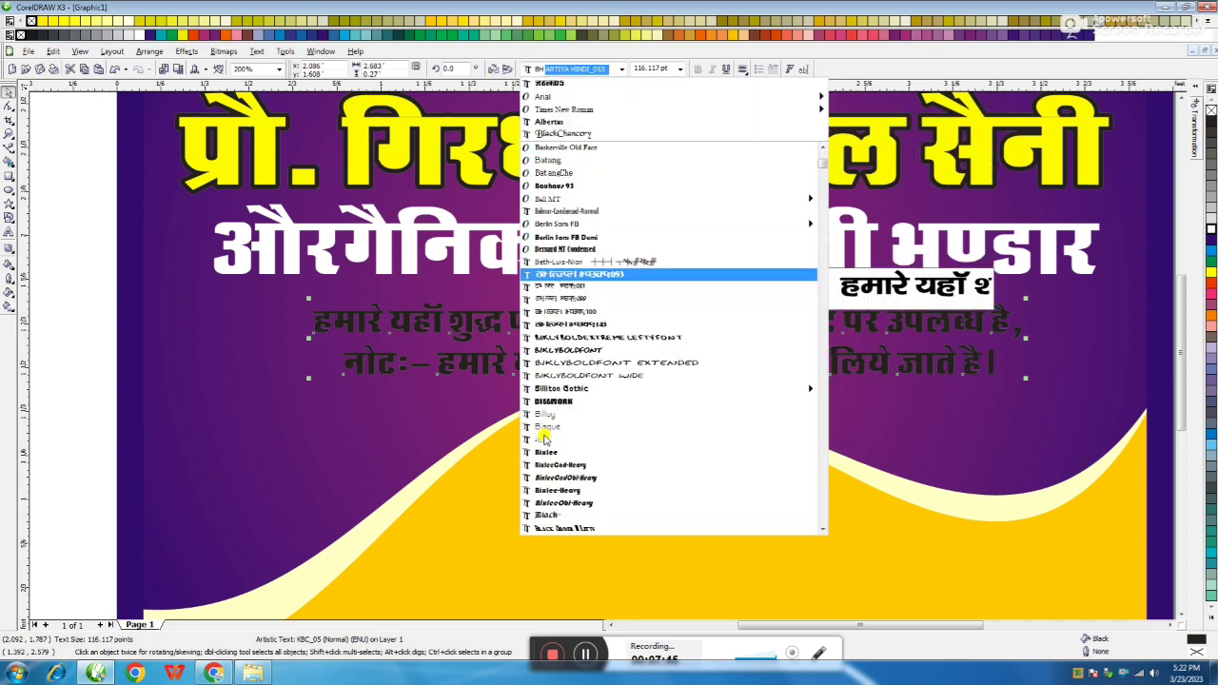
{"action": "key", "text": "Return"}
{"action": "left_click", "coordinate": [9, 232]}
{"action": "left_click_drag", "start_coordinate": [463, 324], "coordinate": [479, 324]}
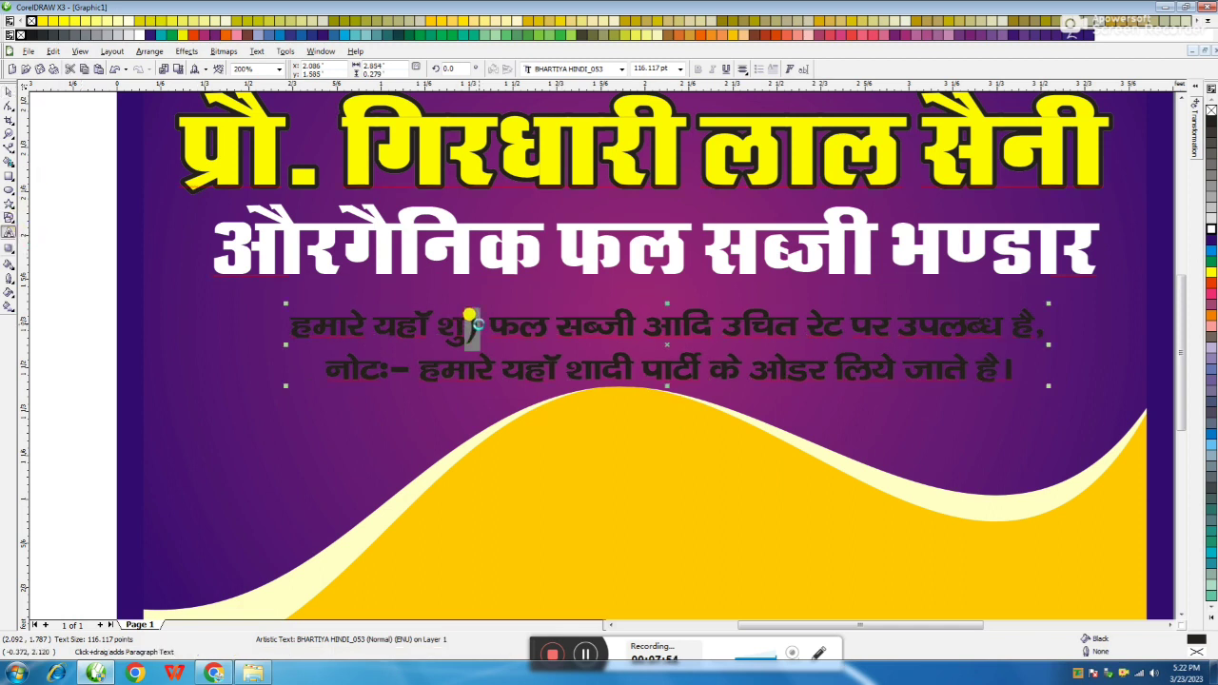
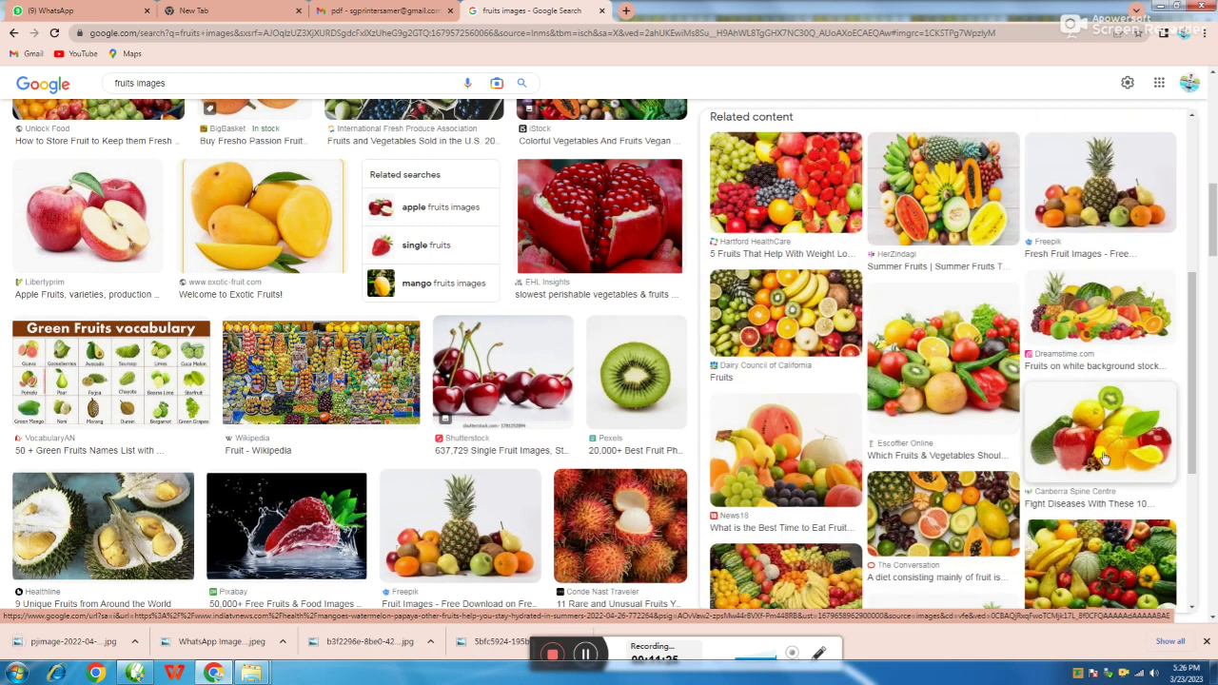
- In the browser's fruit image results, find the fruit and vegetable basket picture and save it to the Desktop as Fruits-and-Vegetables
{"action": "left_click", "coordinate": [1099, 447]}
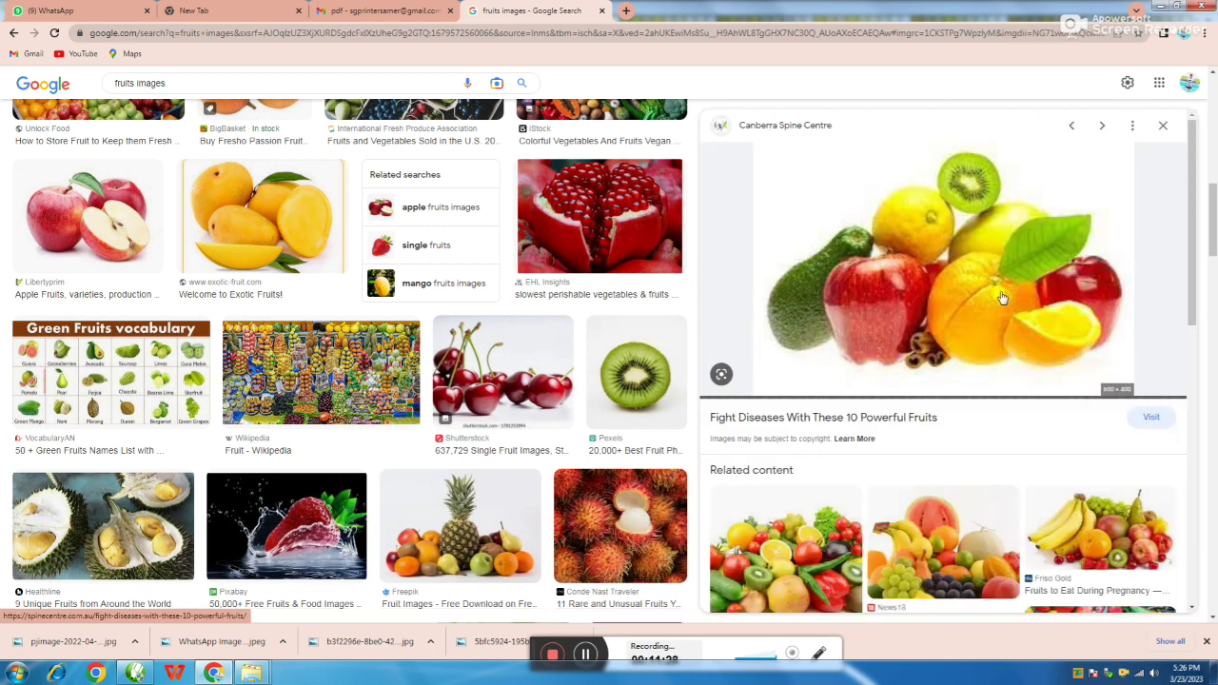
{"action": "scroll", "coordinate": [395, 405], "scroll_direction": "down", "scroll_amount": 3}
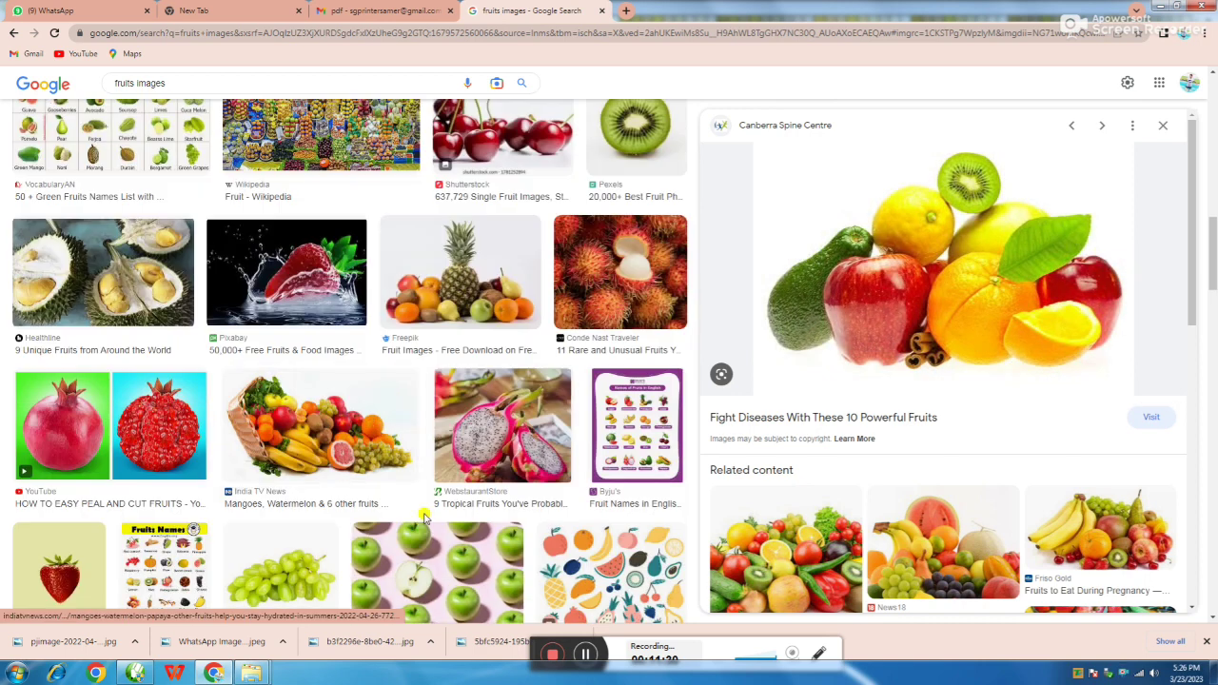
{"action": "scroll", "coordinate": [396, 405], "scroll_direction": "down", "scroll_amount": 3}
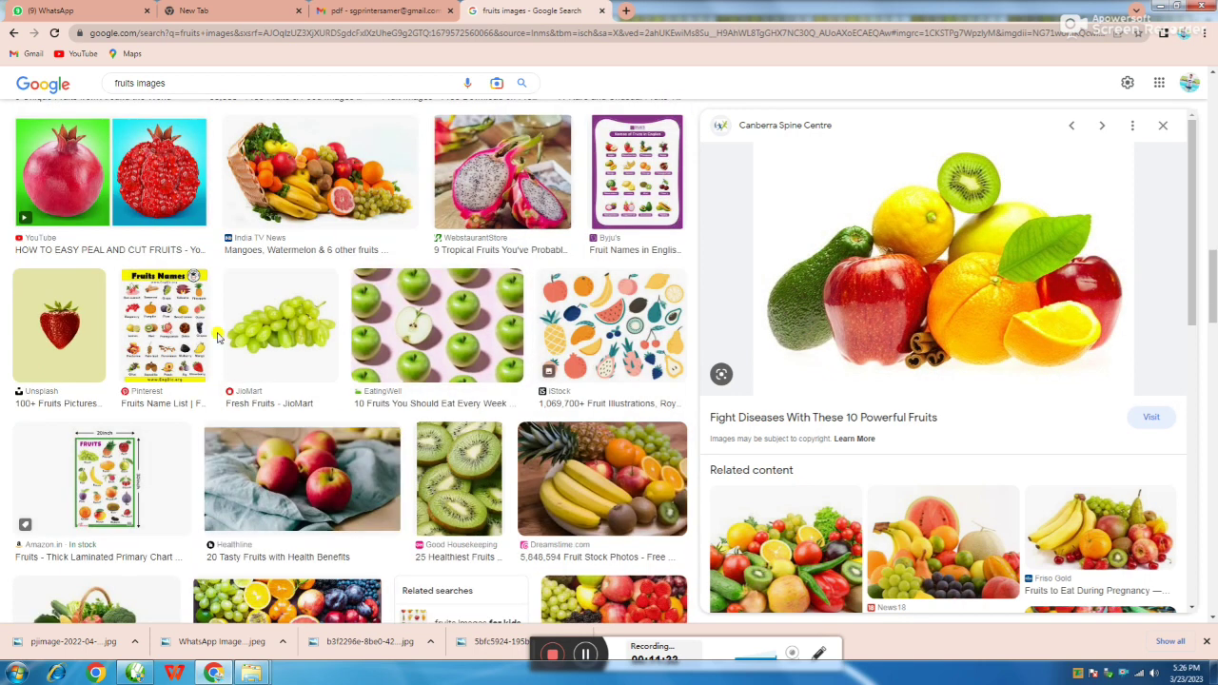
{"action": "scroll", "coordinate": [217, 335], "scroll_direction": "up", "scroll_amount": 4}
{"action": "scroll", "coordinate": [217, 430], "scroll_direction": "down", "scroll_amount": 5}
{"action": "scroll", "coordinate": [216, 430], "scroll_direction": "down", "scroll_amount": 1}
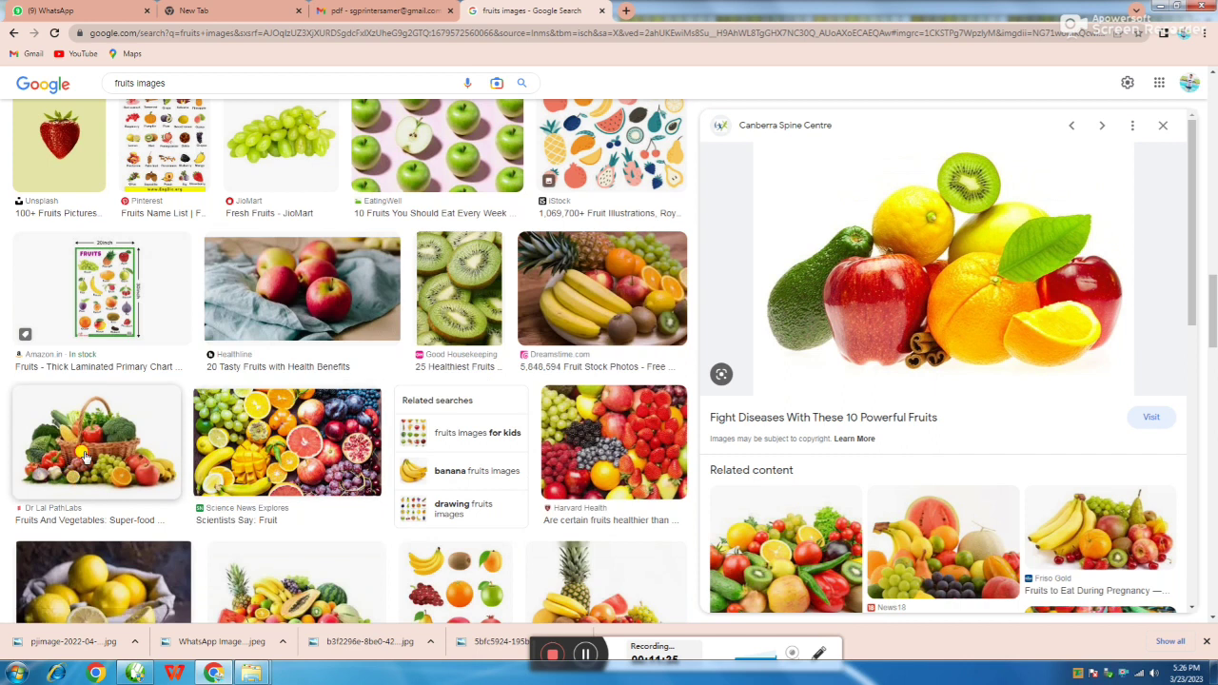
{"action": "left_click", "coordinate": [95, 442]}
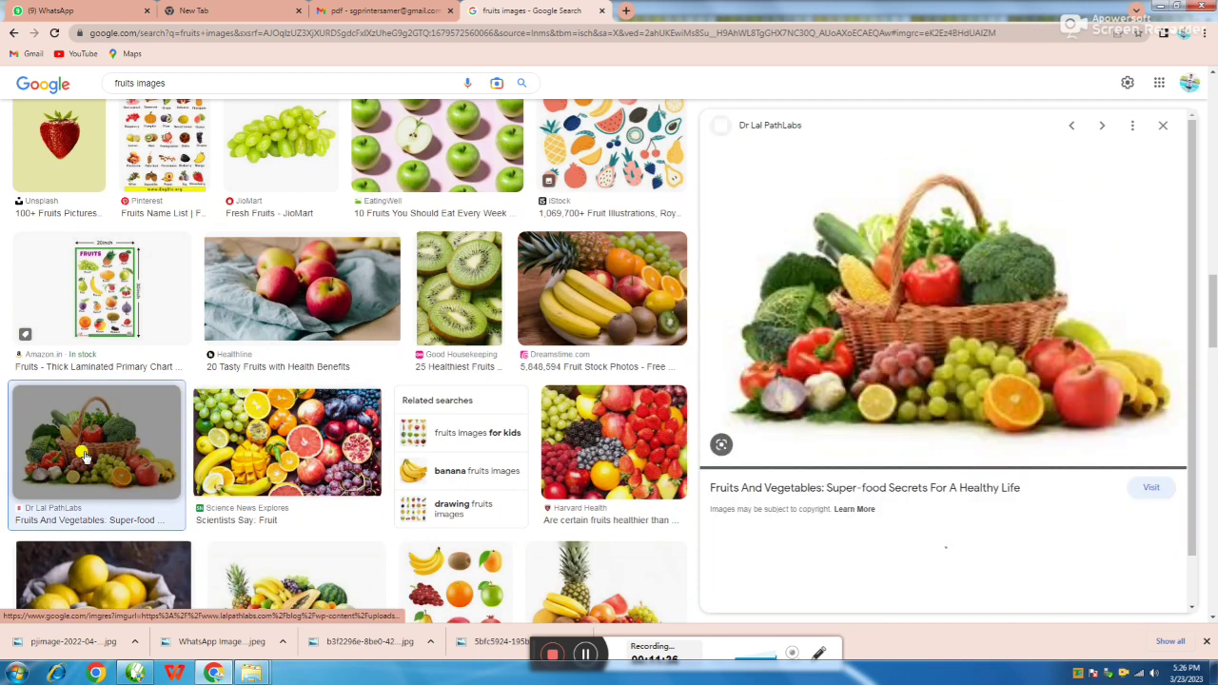
{"action": "right_click", "coordinate": [943, 345]}
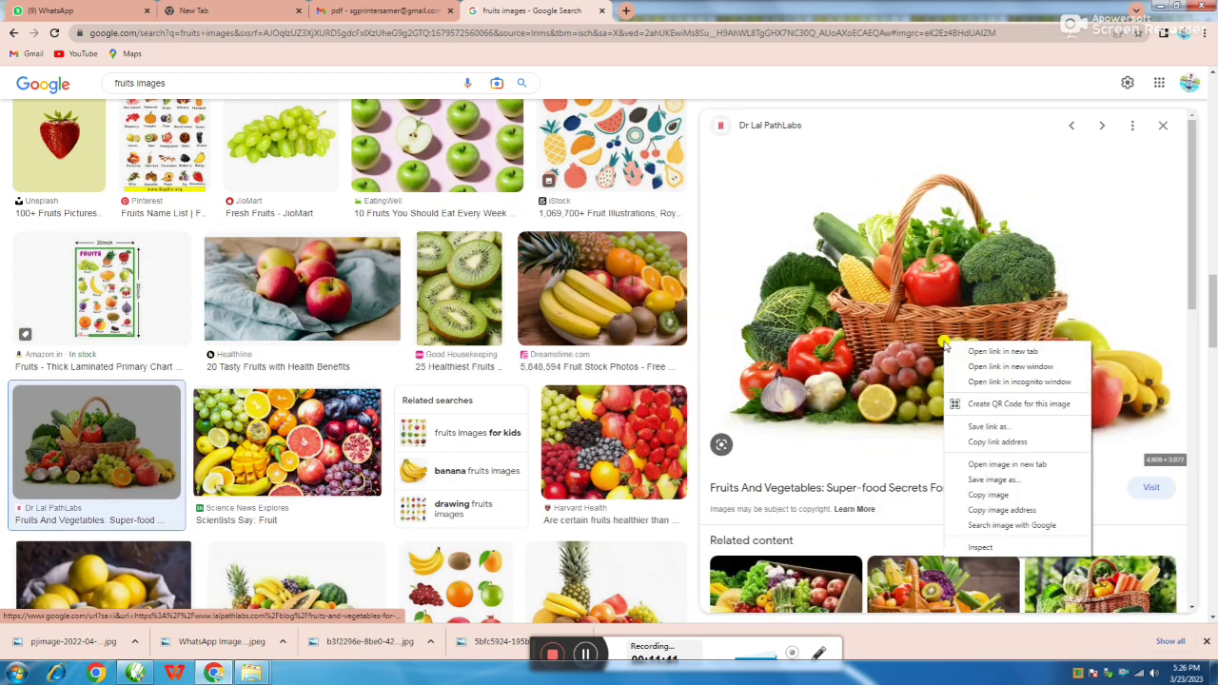
{"action": "left_click", "coordinate": [999, 479]}
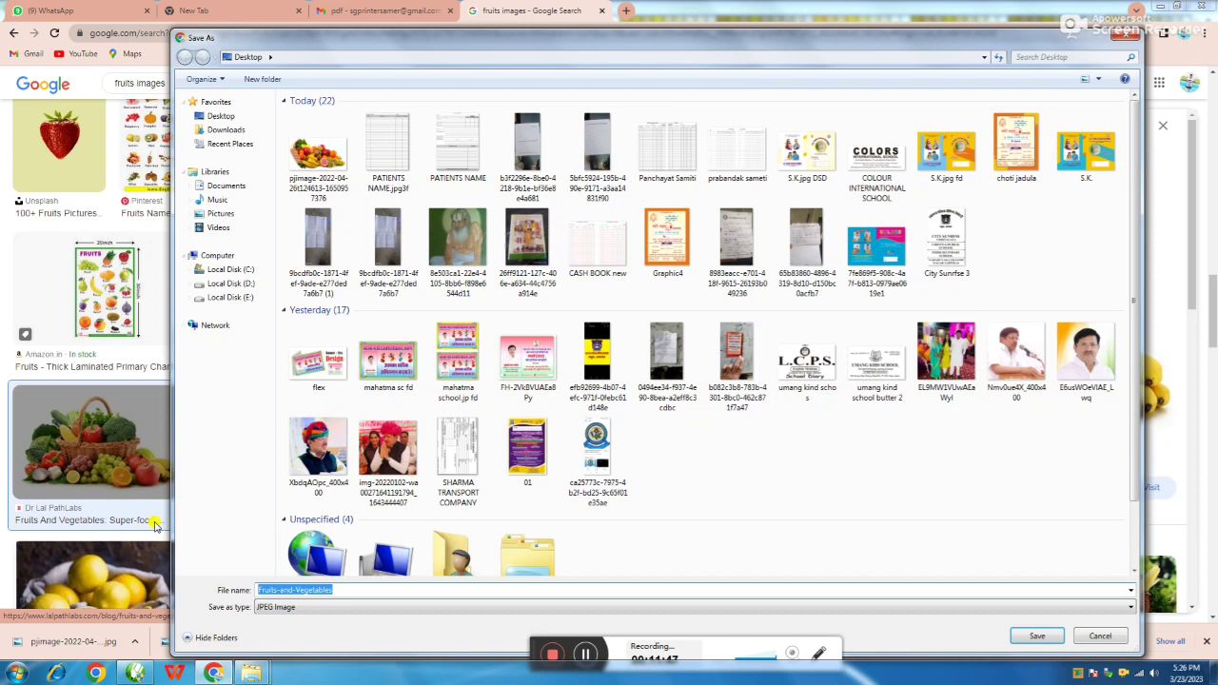
{"action": "left_click", "coordinate": [226, 116]}
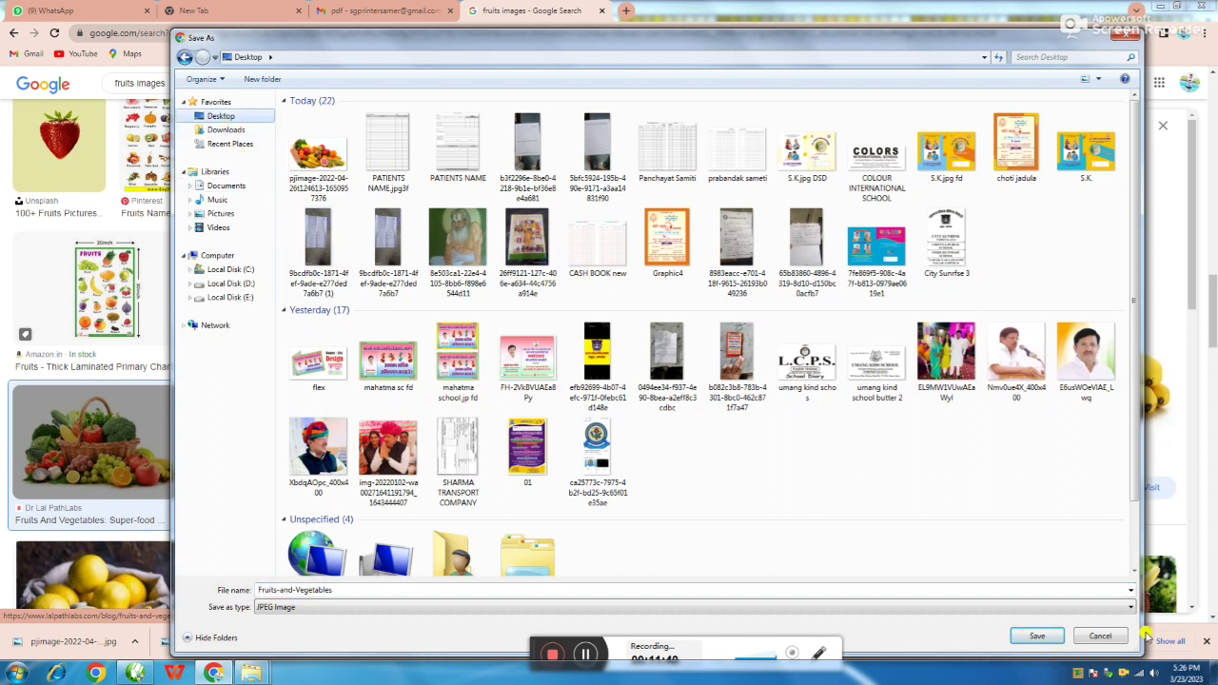
{"action": "left_click", "coordinate": [1037, 635]}
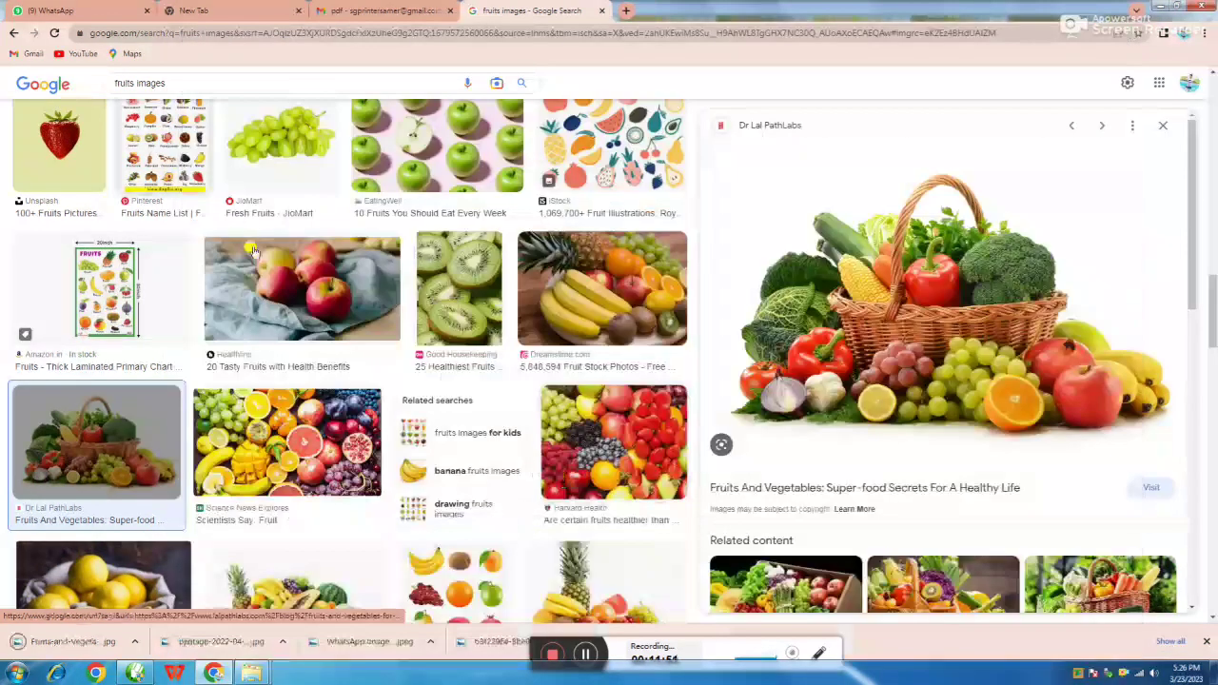
- Search the web images for "fruits images man"
{"action": "left_click", "coordinate": [176, 83]}
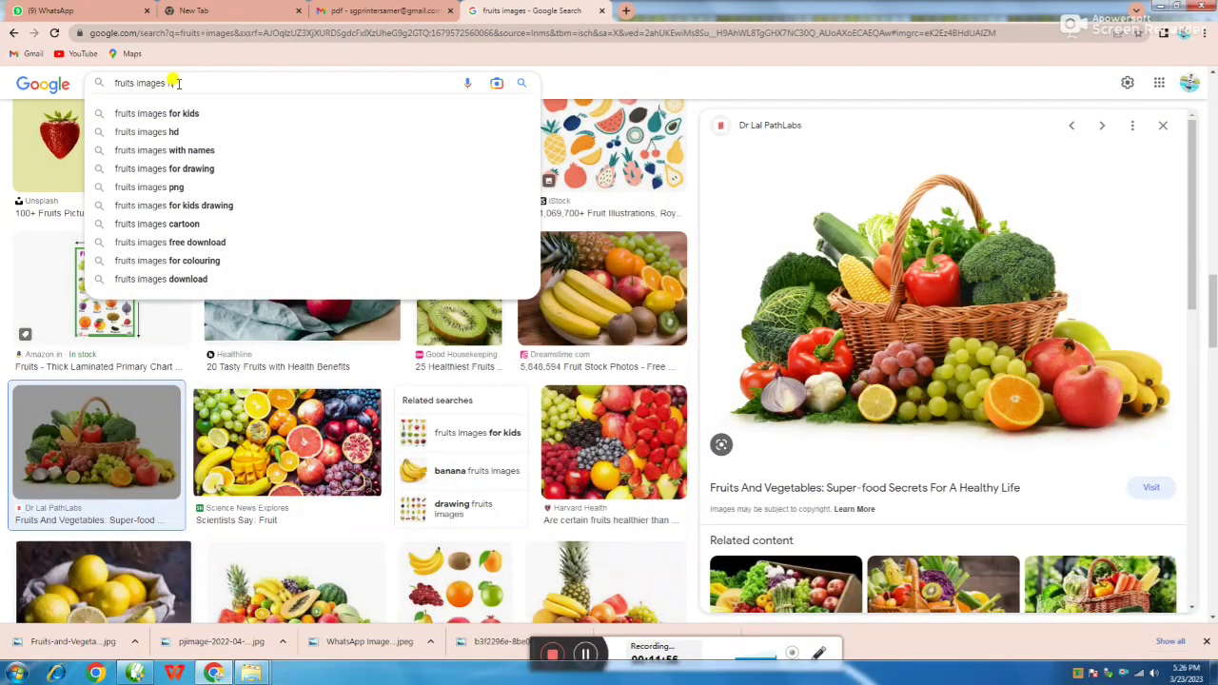
{"action": "type", "text": "ho"}
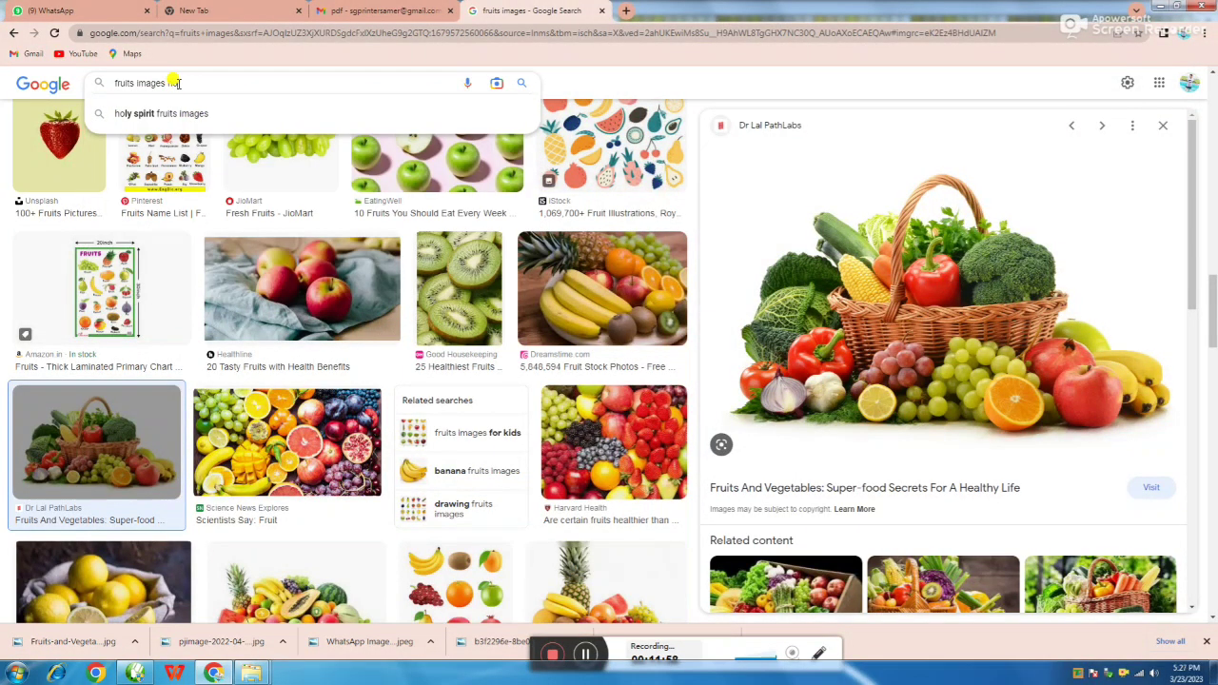
{"action": "key", "text": "BackSpace"}
{"action": "key", "text": "BackSpace"}
{"action": "type", "text": "man"}
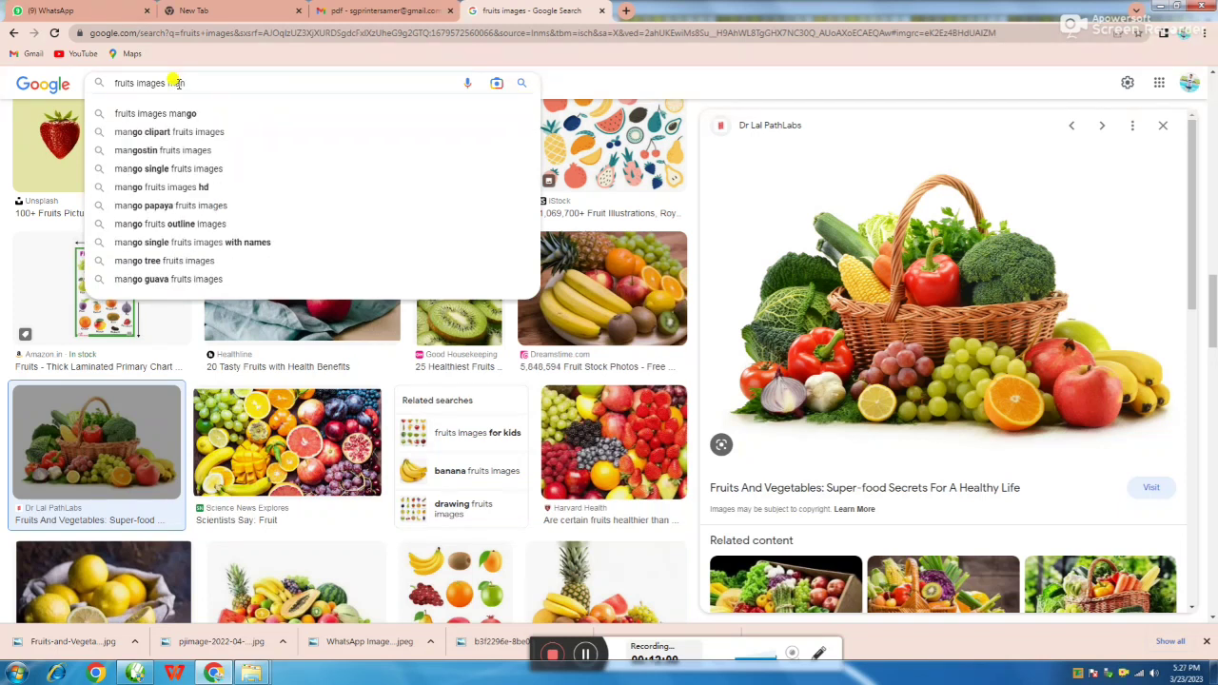
{"action": "key", "text": "Return"}
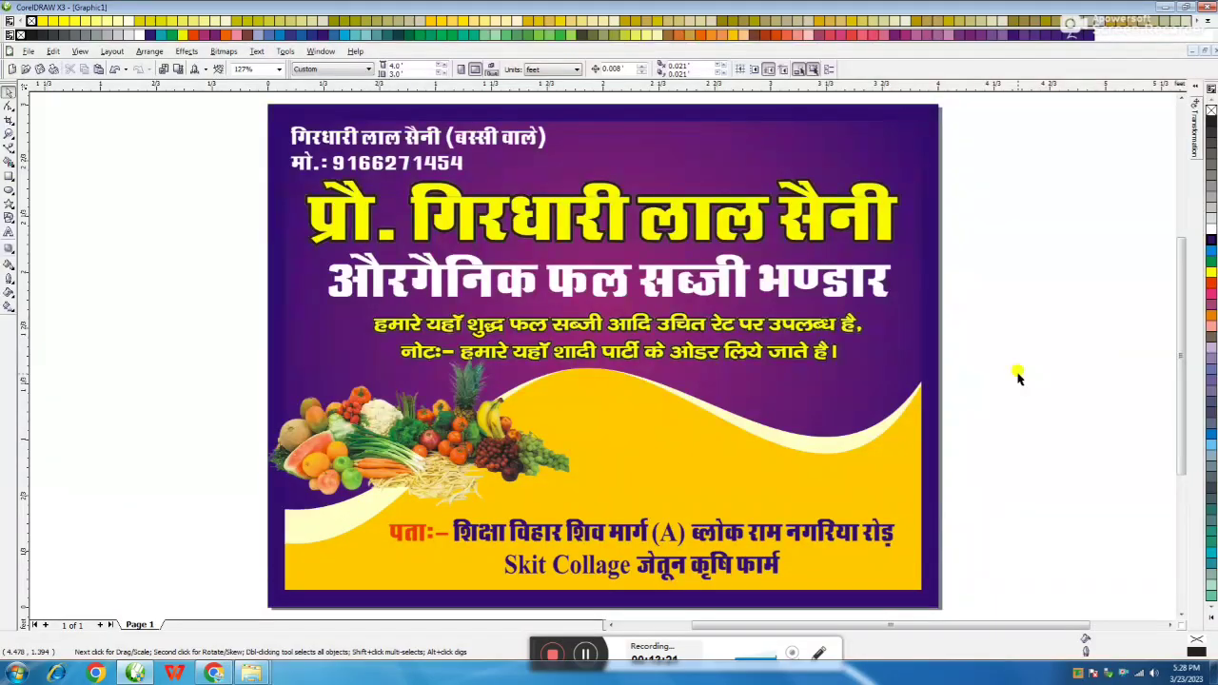
{"action": "key", "text": "ctrl+i"}
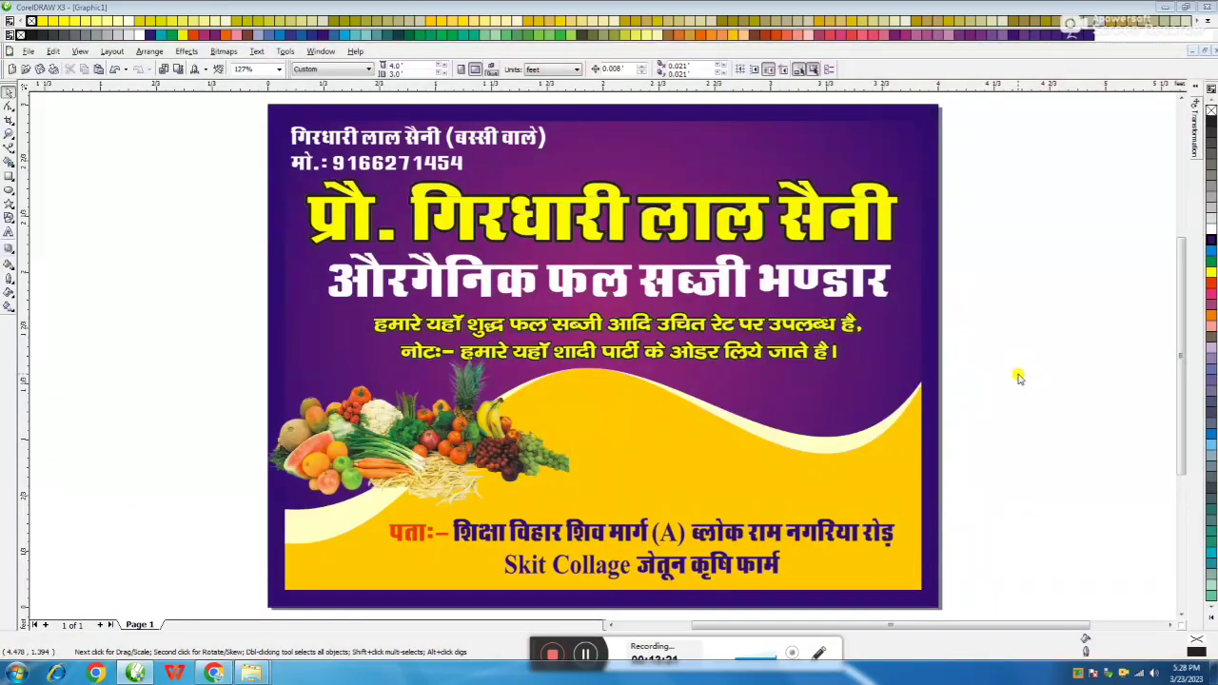
{"action": "left_click", "coordinate": [559, 286]}
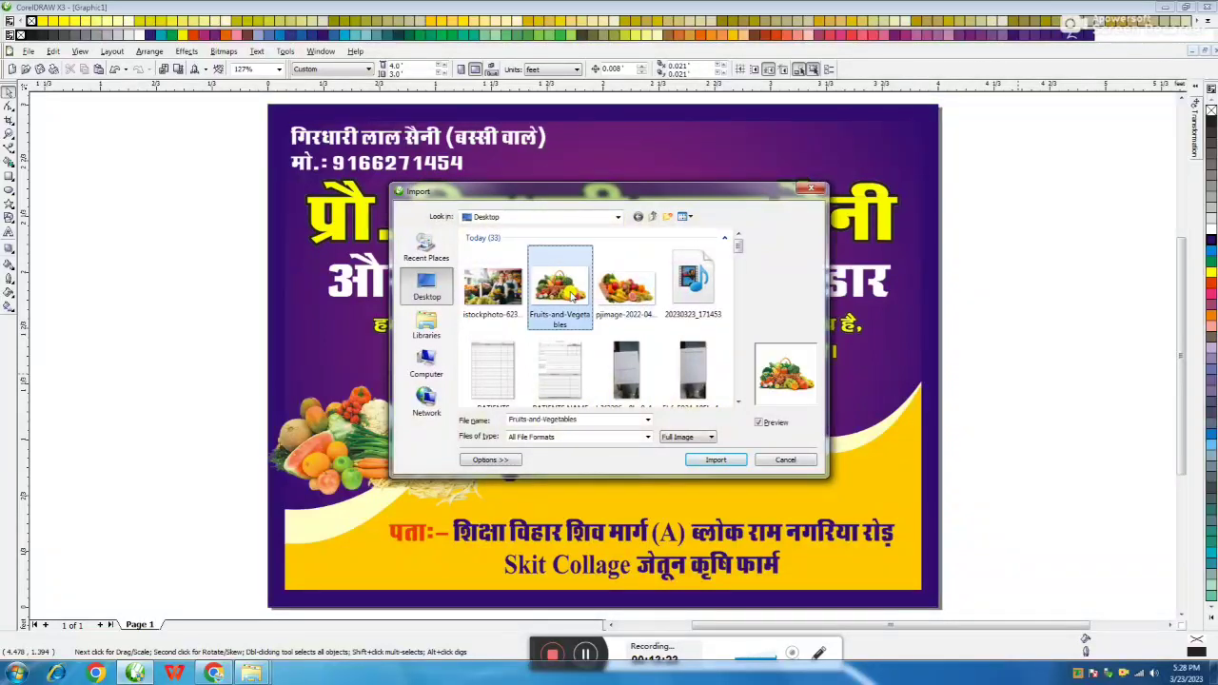
{"action": "left_click", "coordinate": [627, 292]}
{"action": "double_click", "coordinate": [627, 292]}
{"action": "left_click", "coordinate": [885, 444]}
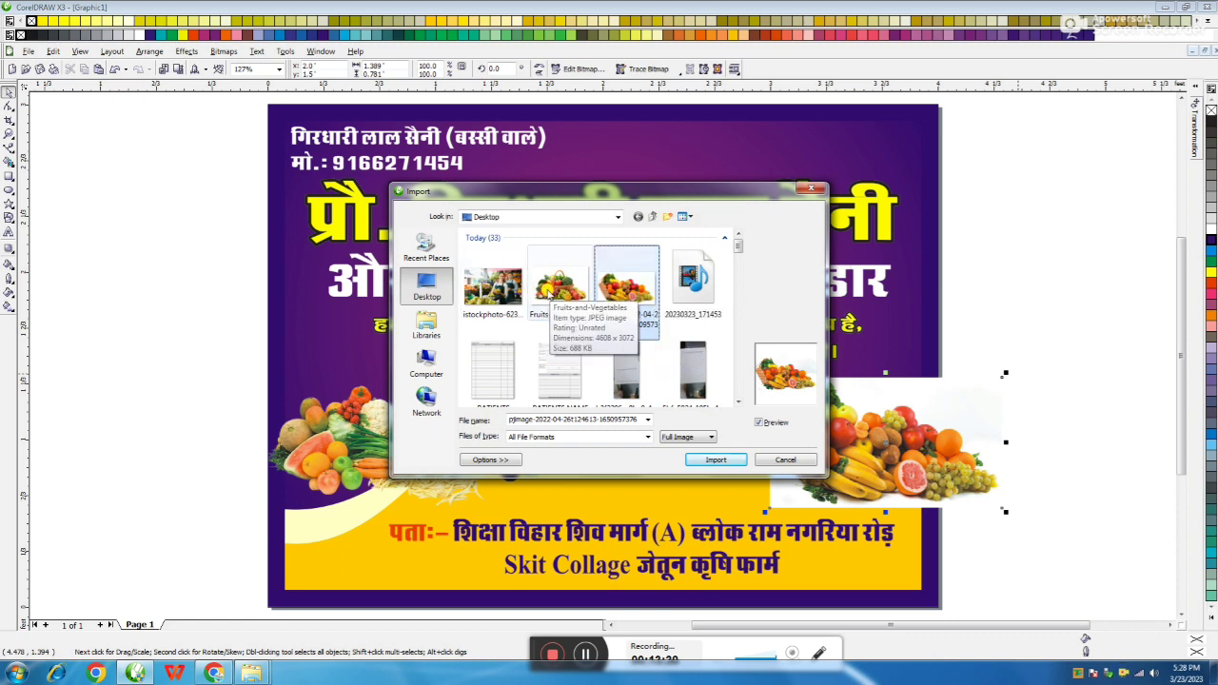
{"action": "left_click", "coordinate": [552, 290]}
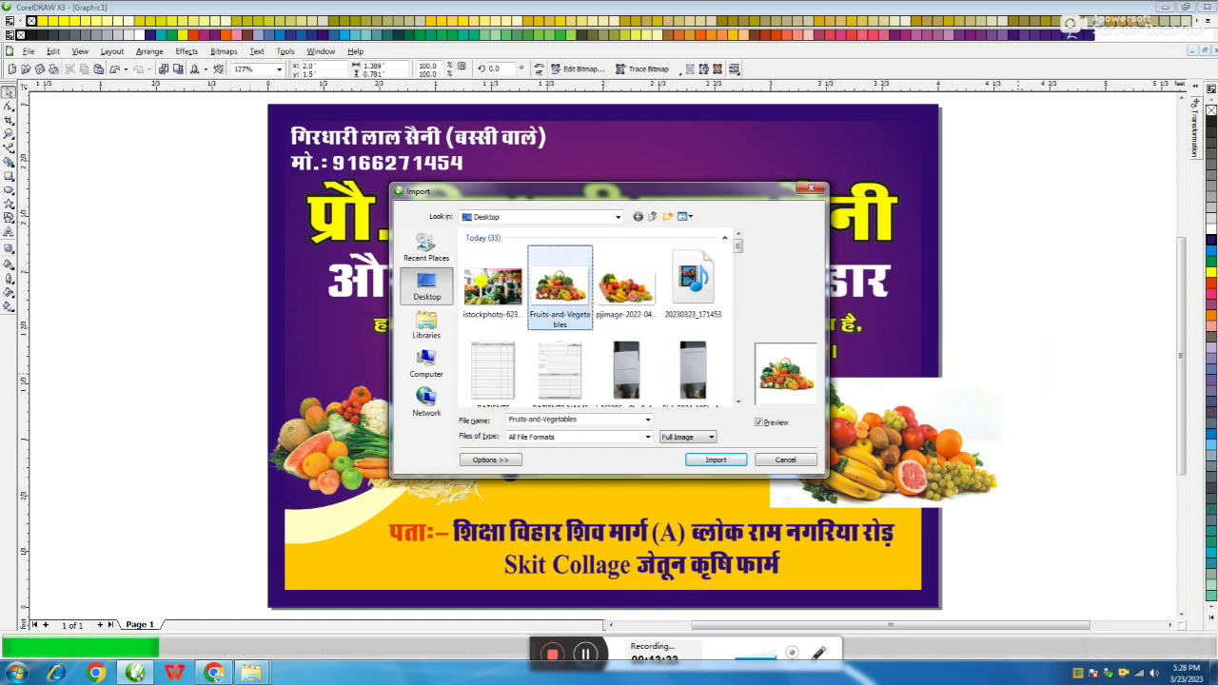
{"action": "left_click", "coordinate": [492, 296]}
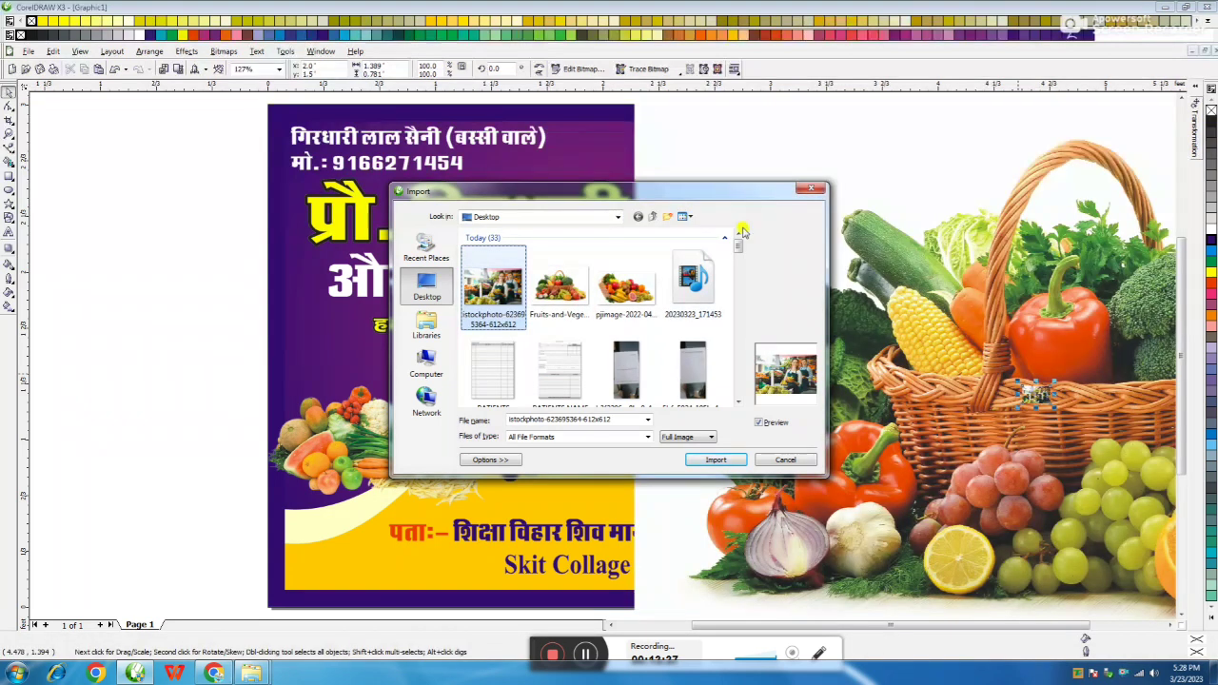
{"action": "left_click", "coordinate": [811, 187]}
- Move the large basket picture off the banner to its left and the smaller fruit picture below the banner's lower-left corner
{"action": "scroll", "coordinate": [724, 354], "scroll_direction": "down", "scroll_amount": 2}
{"action": "left_click_drag", "start_coordinate": [724, 354], "coordinate": [348, 364]}
{"action": "left_click_drag", "start_coordinate": [671, 367], "coordinate": [475, 452]}
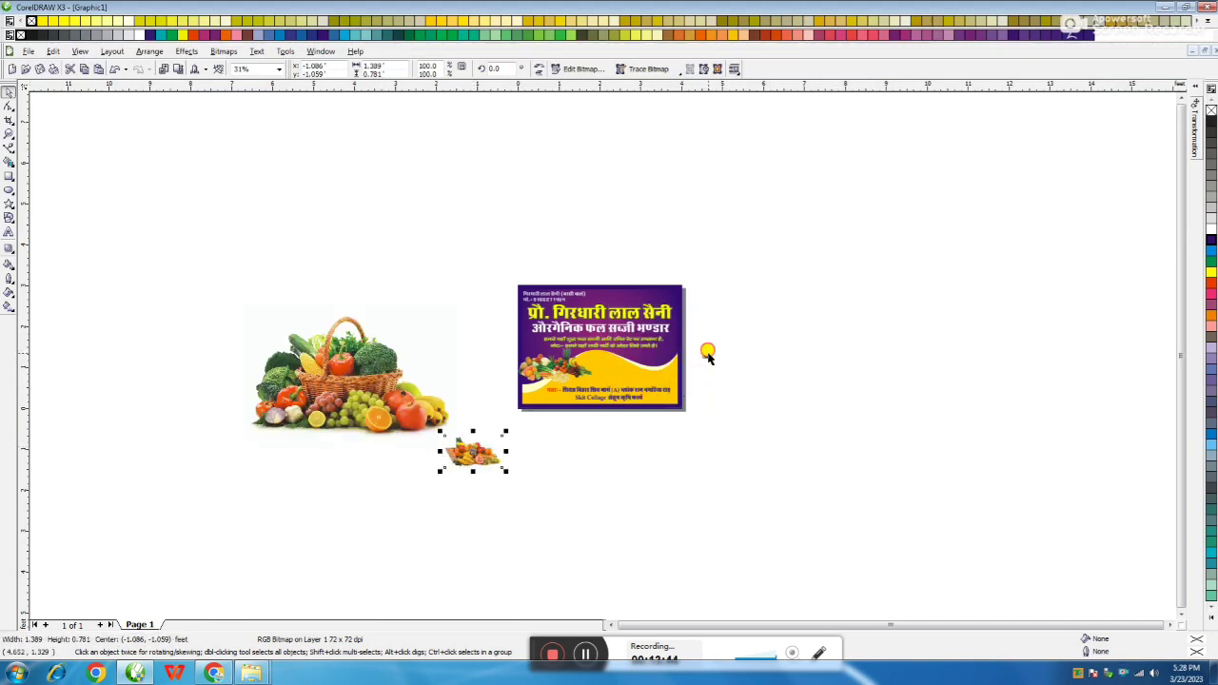
- Move the tiny market shopkeepers' photo below the banner and enlarge it to about 1.61 by 1.03 feet
{"action": "left_click", "coordinate": [526, 425]}
{"action": "scroll", "coordinate": [605, 335], "scroll_direction": "up", "scroll_amount": 1}
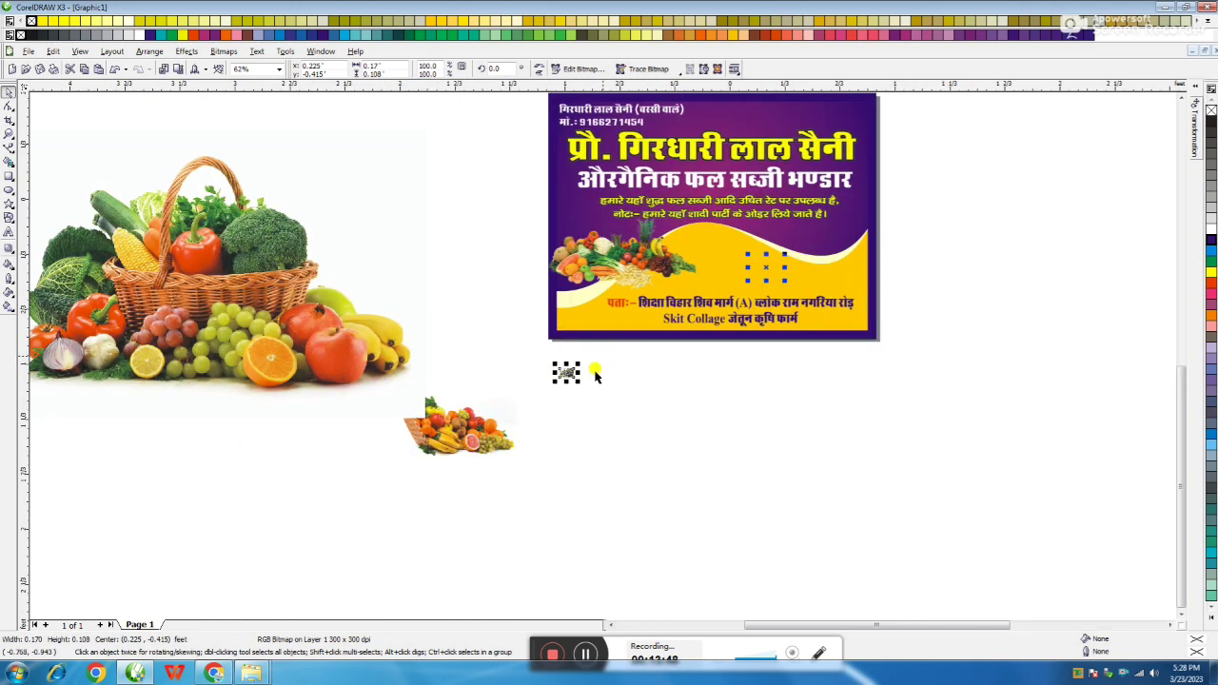
{"action": "scroll", "coordinate": [586, 376], "scroll_direction": "up", "scroll_amount": 1}
{"action": "left_click_drag", "start_coordinate": [787, 277], "coordinate": [1021, 439]}
{"action": "scroll", "coordinate": [641, 306], "scroll_direction": "down", "scroll_amount": 1}
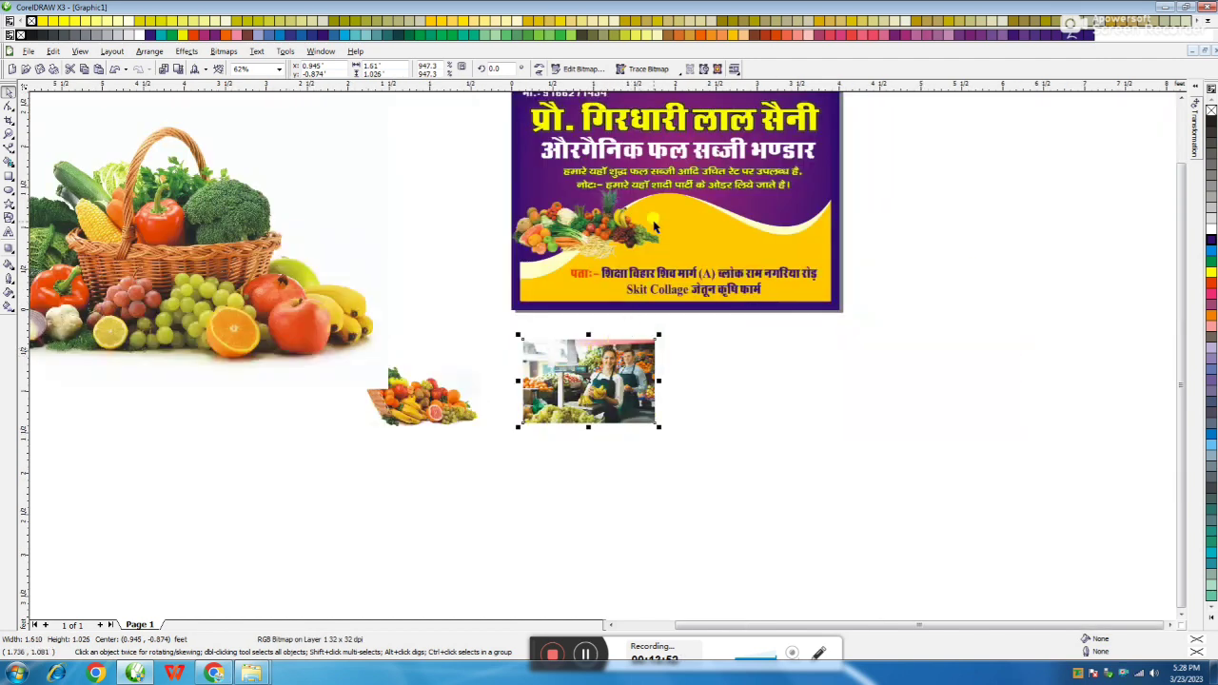
- Shrink the banner's vegetable picture to about 1.10 by 0.55 feet and move it outside the banner's left edge
{"action": "left_click", "coordinate": [627, 240]}
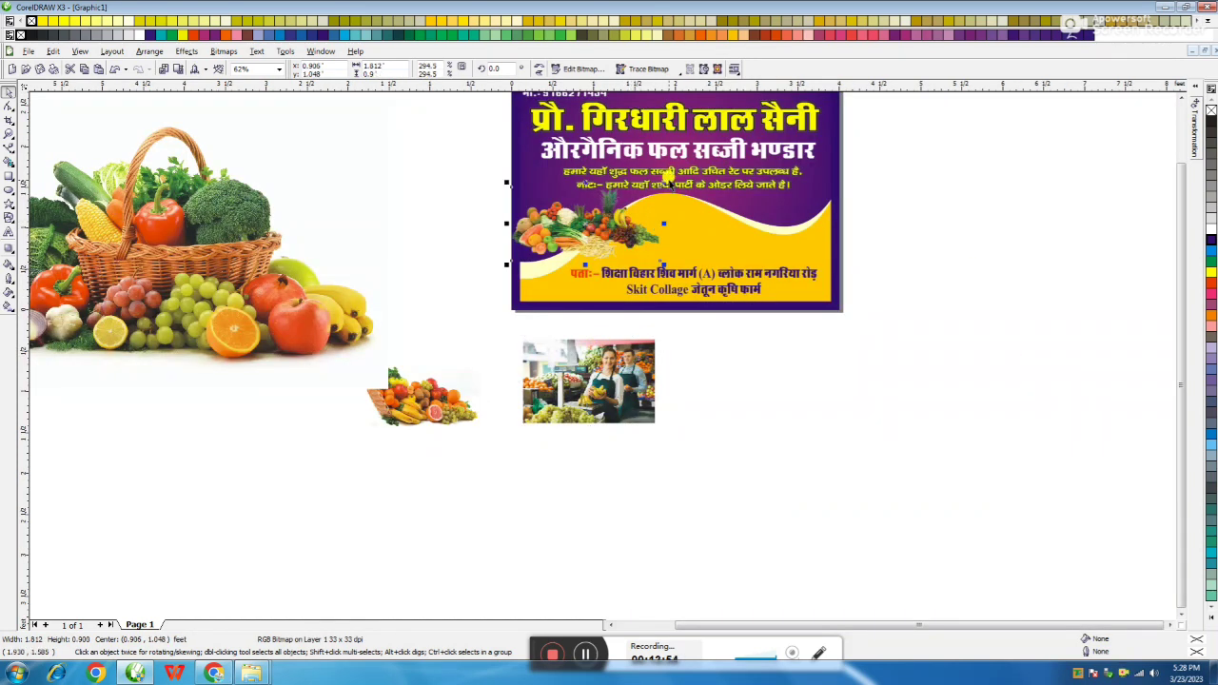
{"action": "left_click_drag", "start_coordinate": [670, 181], "coordinate": [605, 211]}
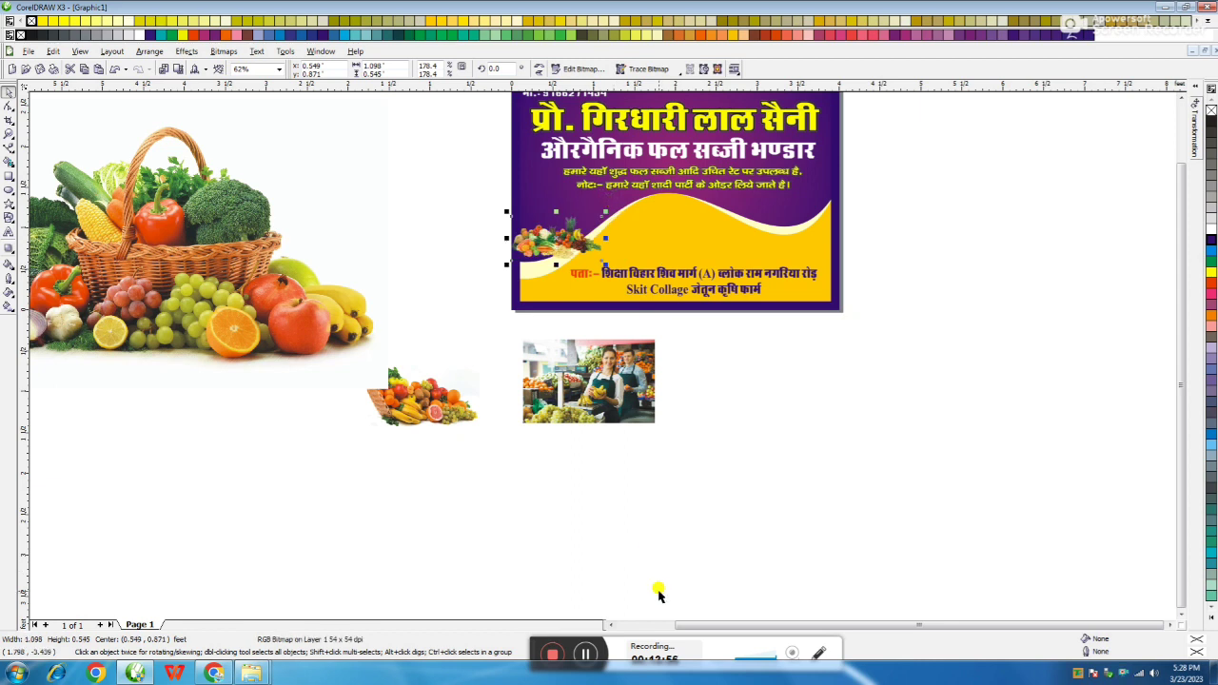
{"action": "scroll", "coordinate": [671, 135], "scroll_direction": "up", "scroll_amount": 1}
{"action": "left_click_drag", "start_coordinate": [491, 335], "coordinate": [217, 294]}
{"action": "left_click", "coordinate": [485, 310]}
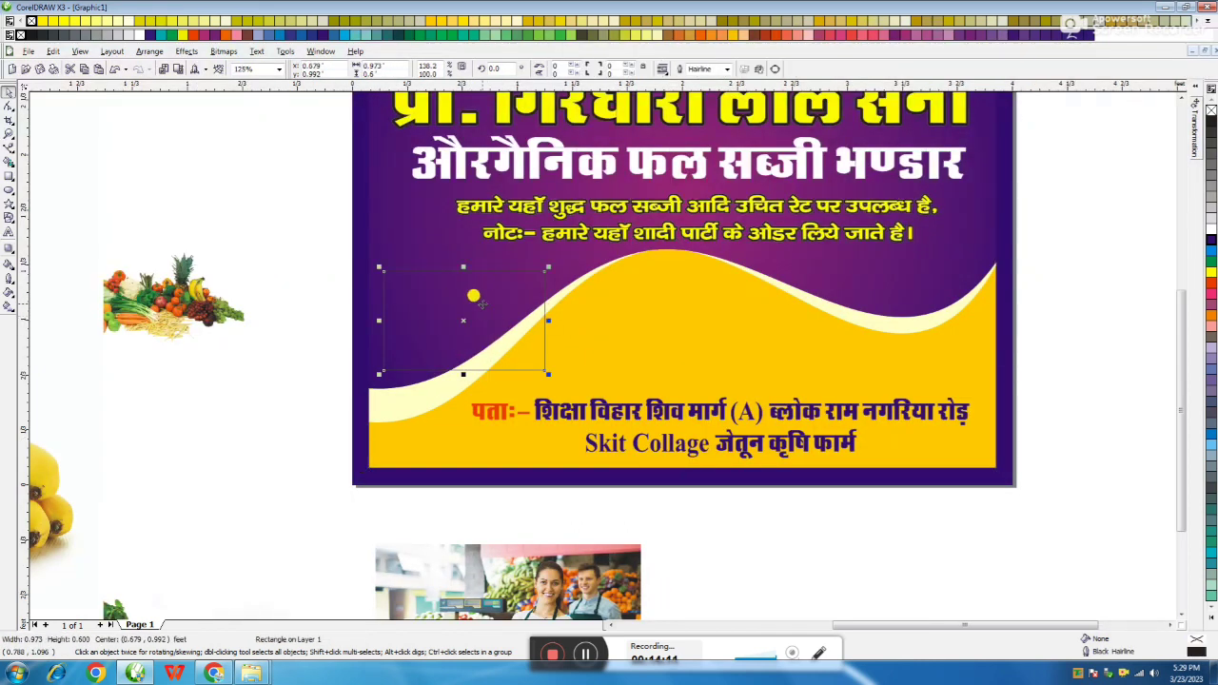
{"action": "left_click", "coordinate": [10, 109]}
{"action": "left_click", "coordinate": [380, 274]}
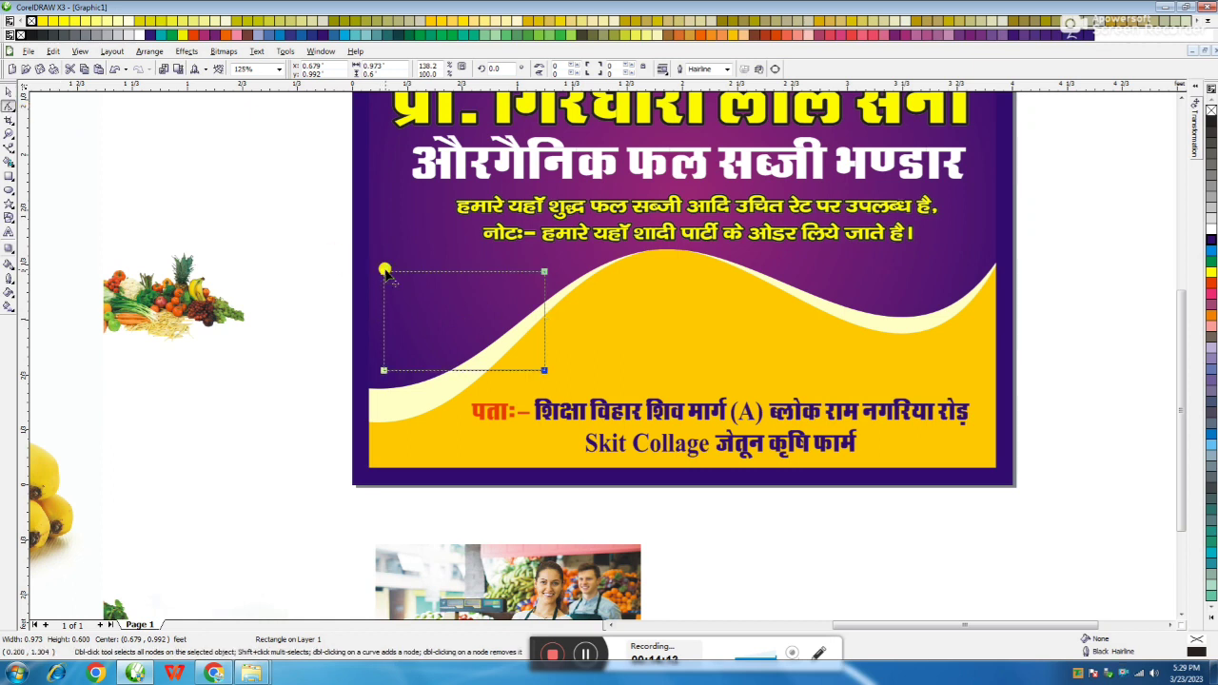
{"action": "left_click_drag", "start_coordinate": [384, 271], "coordinate": [393, 272]}
{"action": "left_click", "coordinate": [10, 93]}
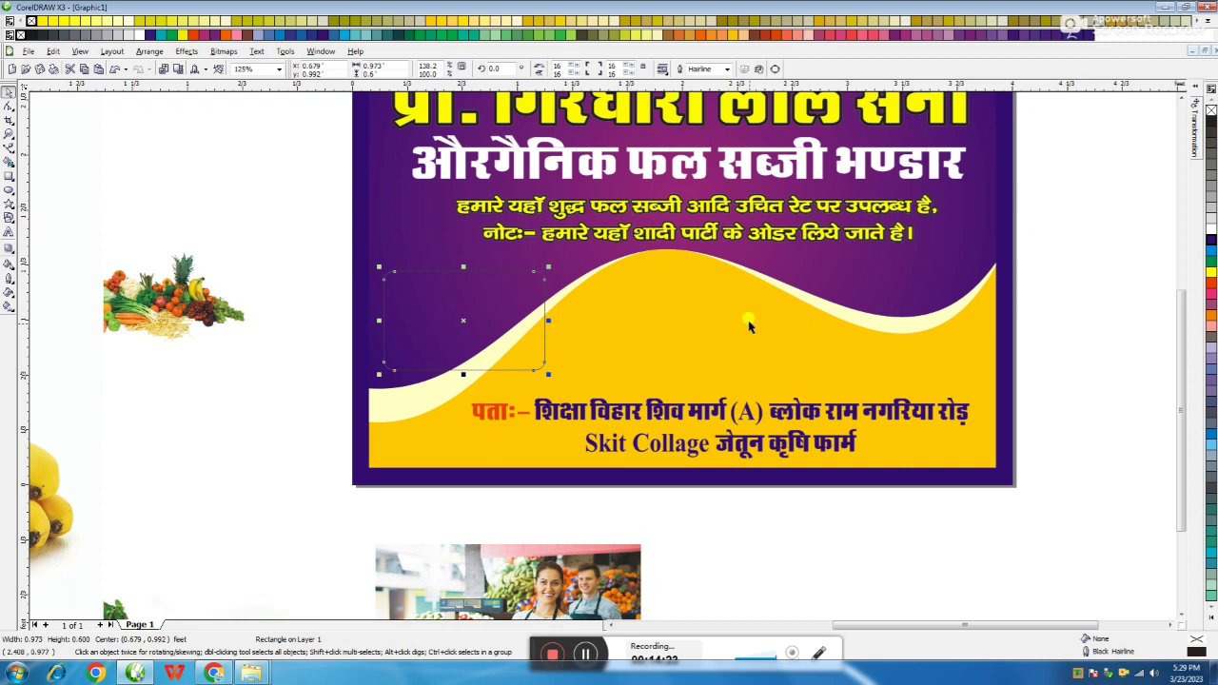
{"action": "left_click", "coordinate": [462, 269]}
{"action": "left_click_drag", "start_coordinate": [463, 269], "coordinate": [473, 271]}
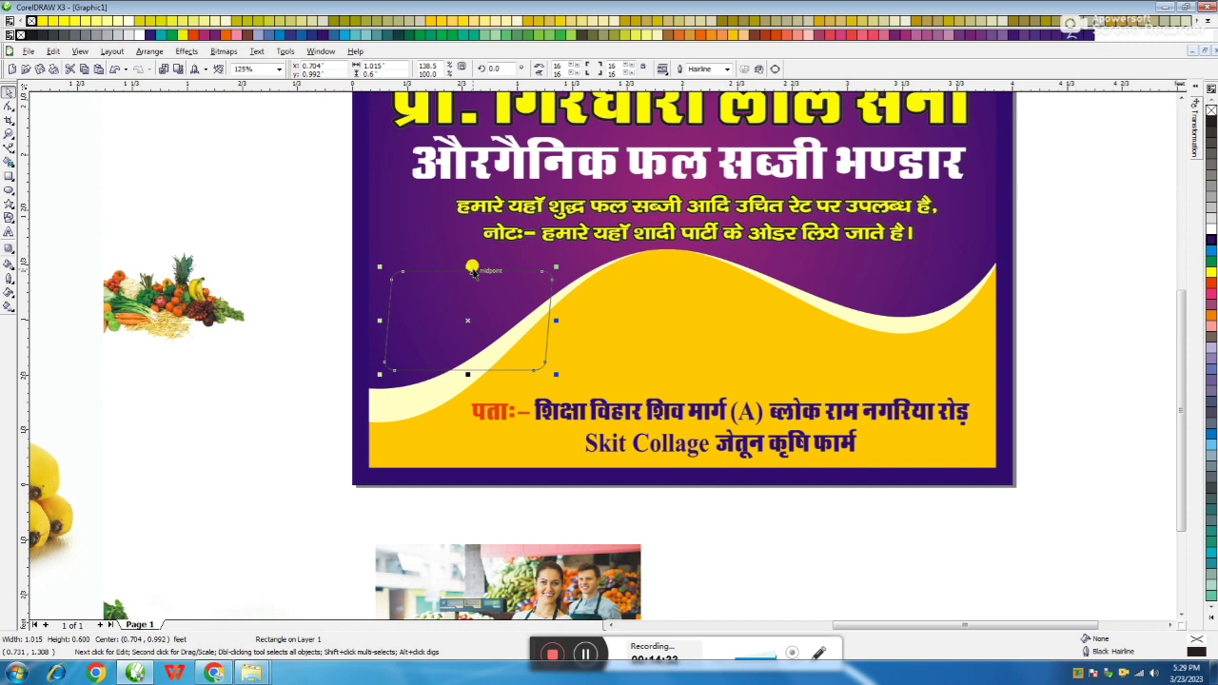
{"action": "key", "text": "Delete"}
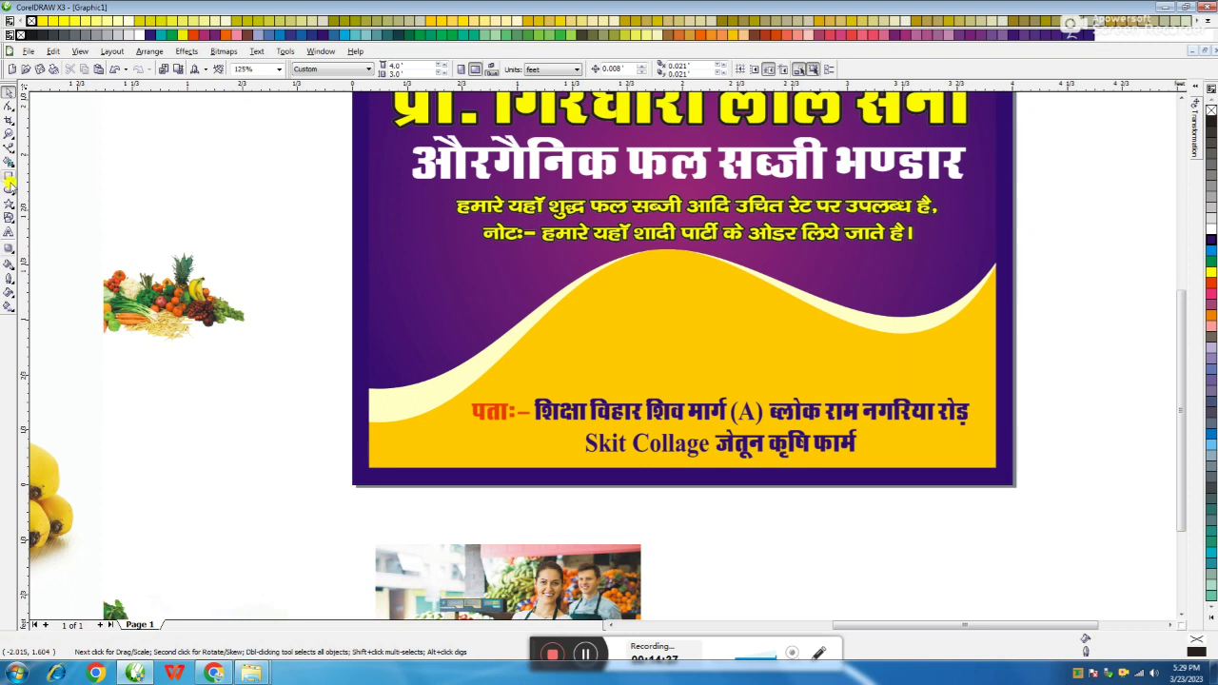
- Draw a rectangle about 1.14 by 0.61 feet over the left part of the wave and round its corners to 18
{"action": "left_click", "coordinate": [9, 175]}
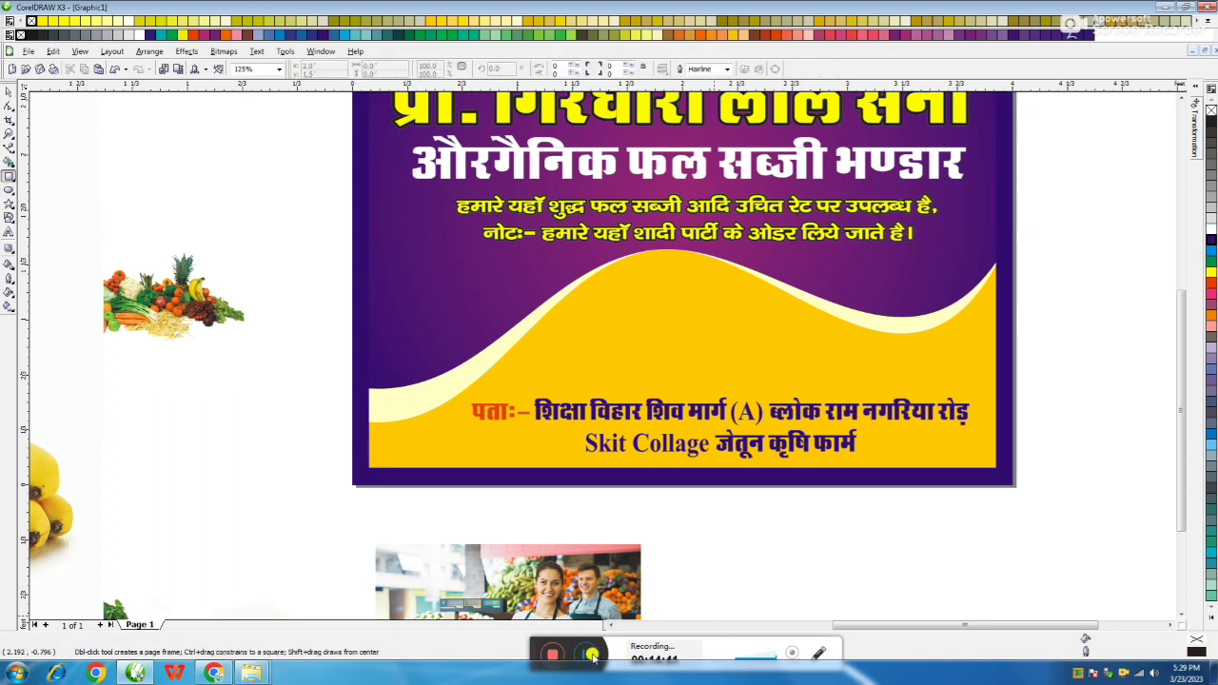
{"action": "left_click_drag", "start_coordinate": [394, 260], "coordinate": [584, 367]}
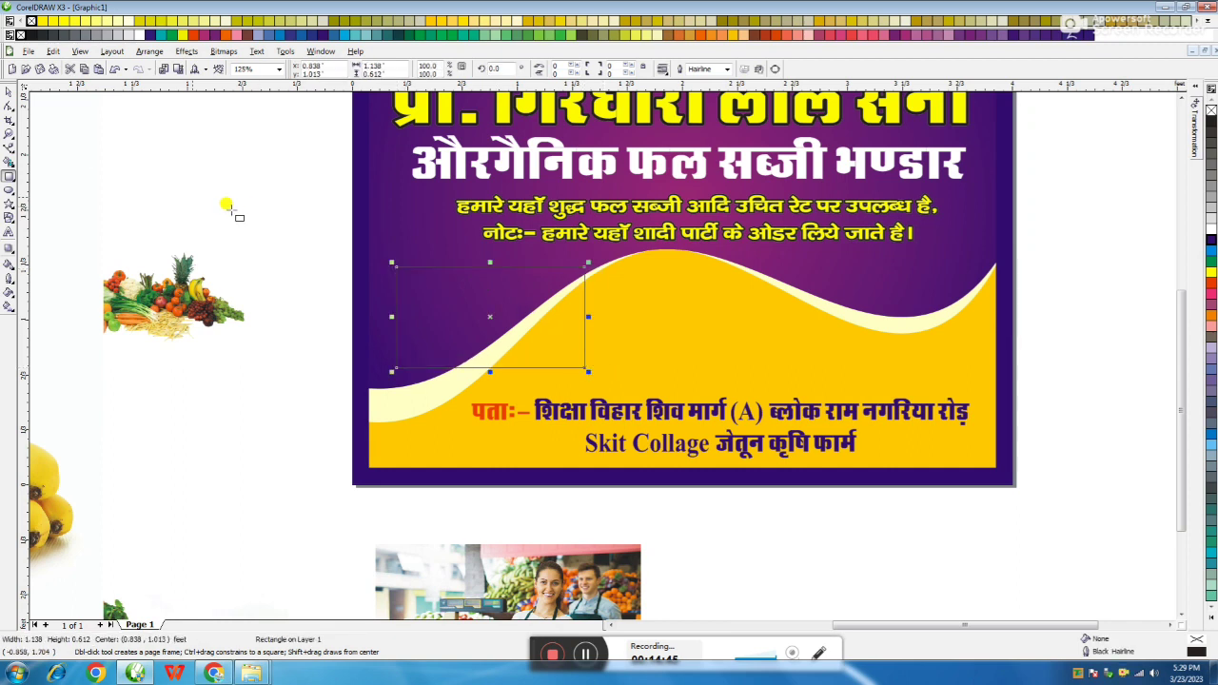
{"action": "left_click", "coordinate": [7, 107]}
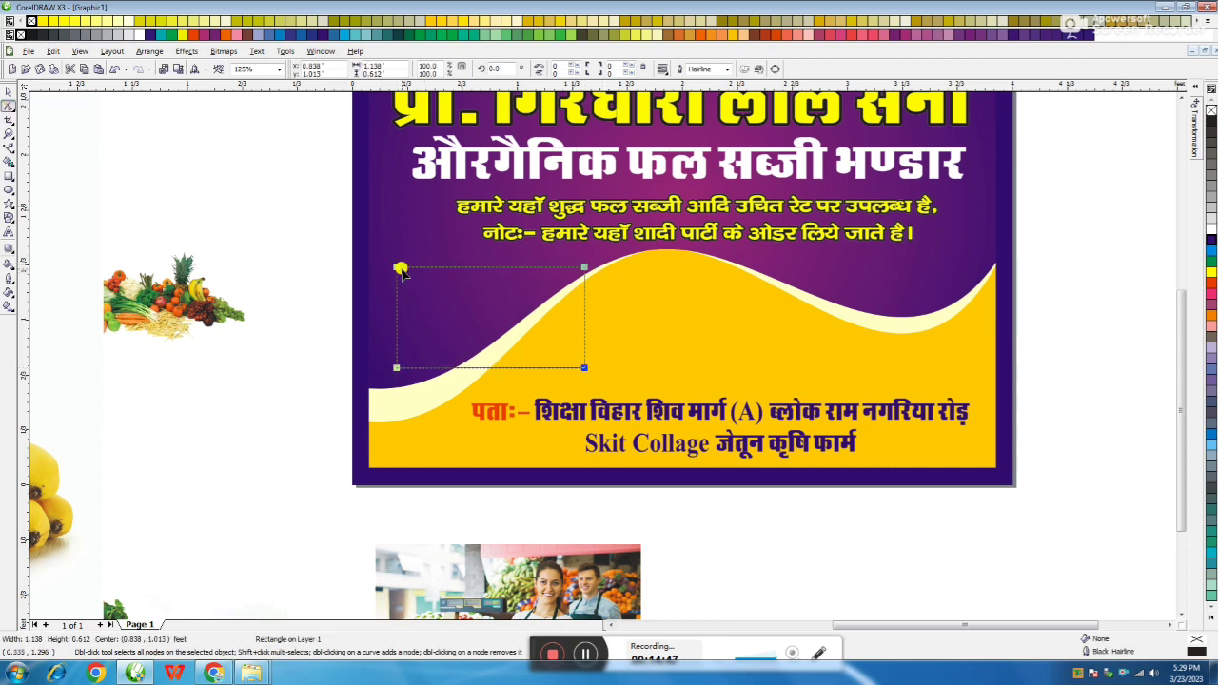
{"action": "left_click_drag", "start_coordinate": [395, 269], "coordinate": [405, 268]}
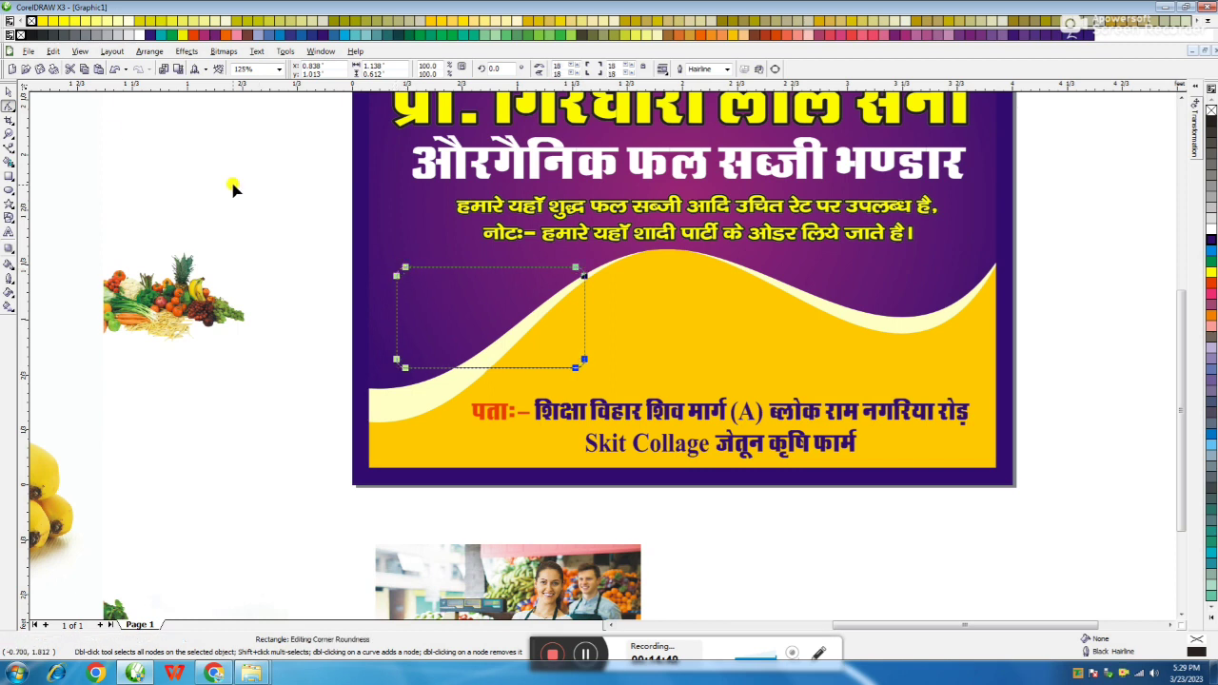
{"action": "left_click", "coordinate": [8, 92]}
- Skew the rounded rectangle sideways into a slanted frame and shrink it to about 1.01 by 0.50 feet
{"action": "left_click", "coordinate": [460, 280]}
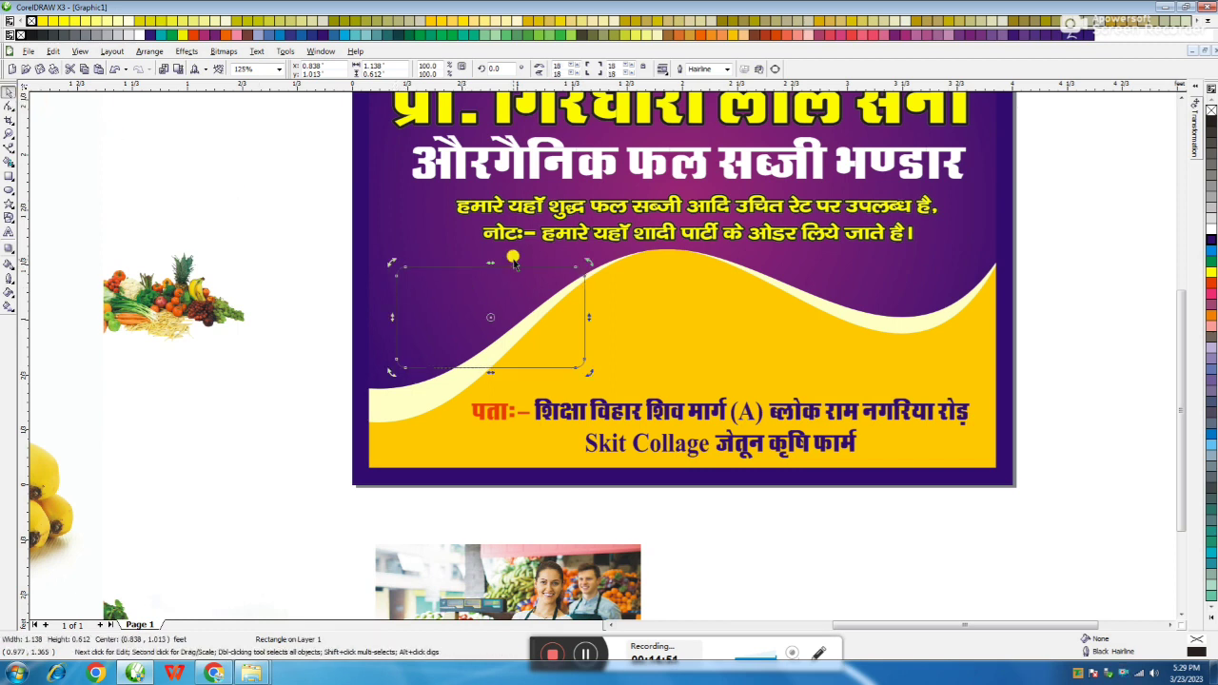
{"action": "left_click_drag", "start_coordinate": [490, 264], "coordinate": [510, 262]}
{"action": "left_click", "coordinate": [266, 251]}
{"action": "left_click", "coordinate": [591, 345]}
{"action": "left_click_drag", "start_coordinate": [605, 372], "coordinate": [568, 352]}
- Duplicate the slanted frame to make a row of three, with copies at the middle and right of the wave
{"action": "left_click_drag", "start_coordinate": [495, 284], "coordinate": [879, 272]}
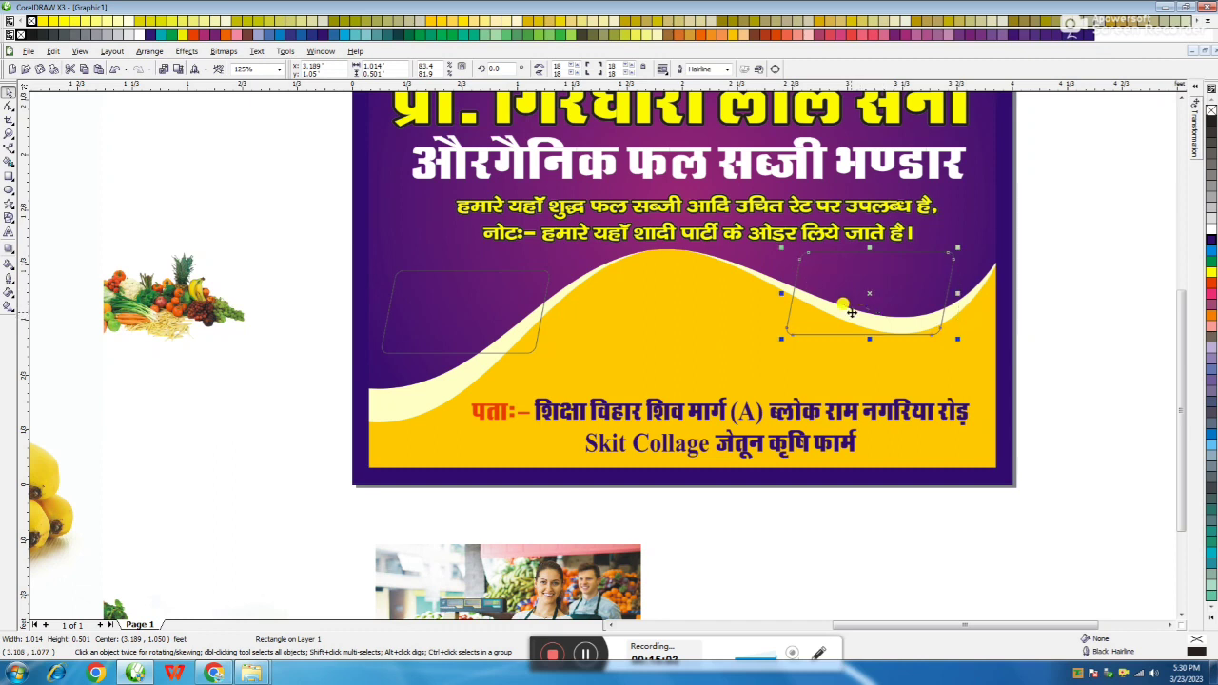
{"action": "key", "text": "ctrl+z"}
{"action": "left_click_drag", "start_coordinate": [665, 305], "coordinate": [880, 295]}
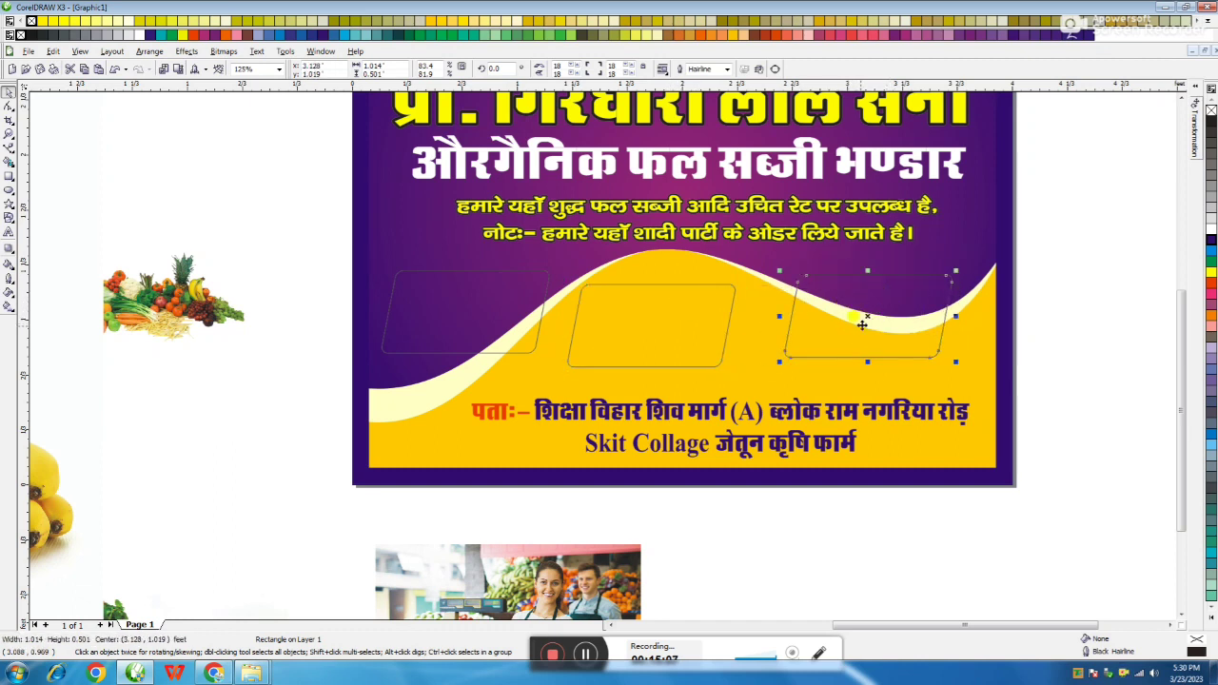
- Place the small vegetable picture inside the banner's left slanted frame
{"action": "key", "text": "F3"}
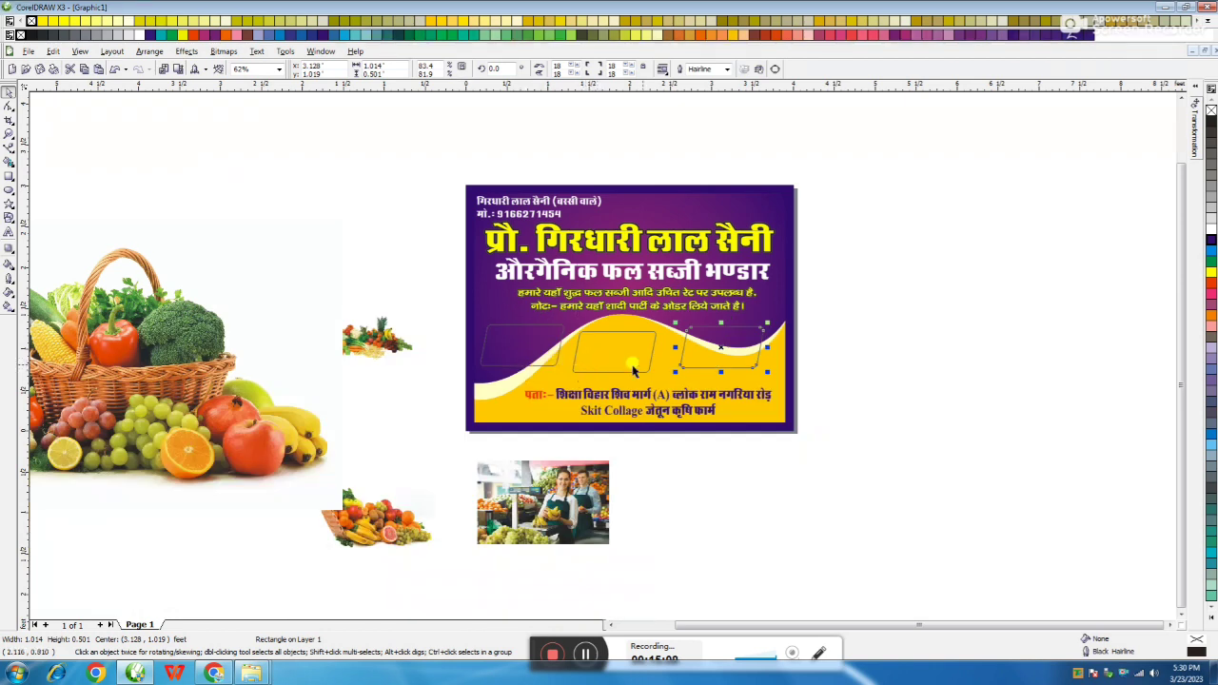
{"action": "left_click", "coordinate": [267, 422]}
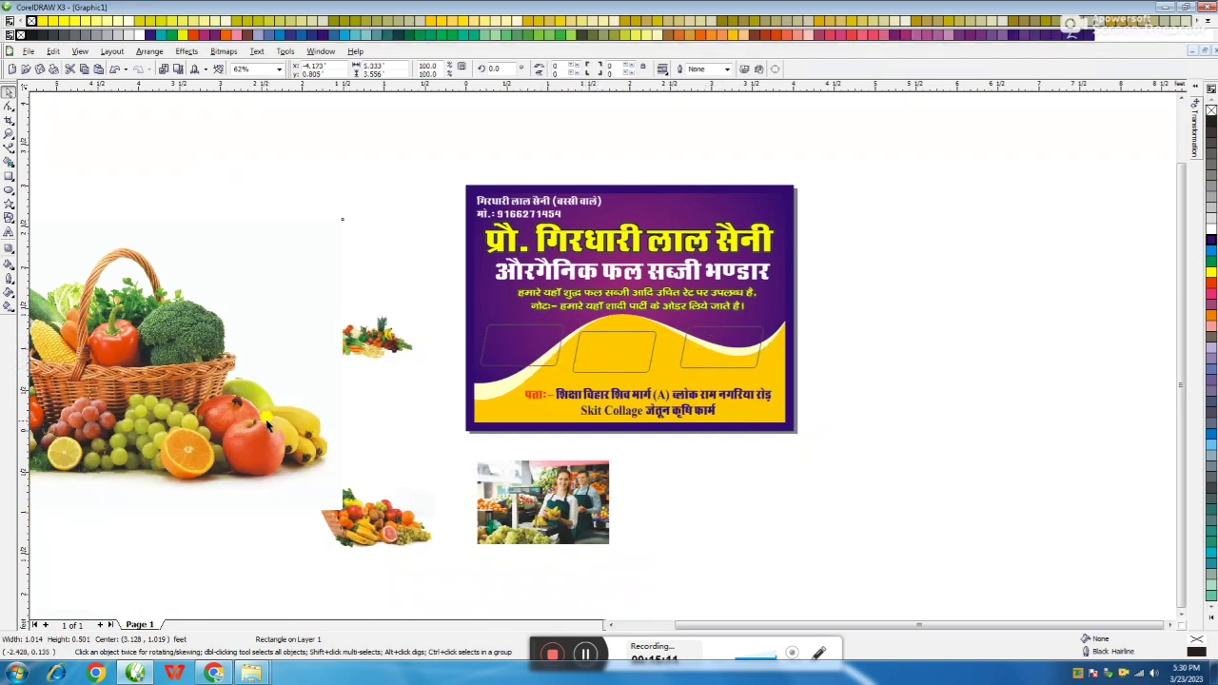
{"action": "left_click", "coordinate": [369, 340]}
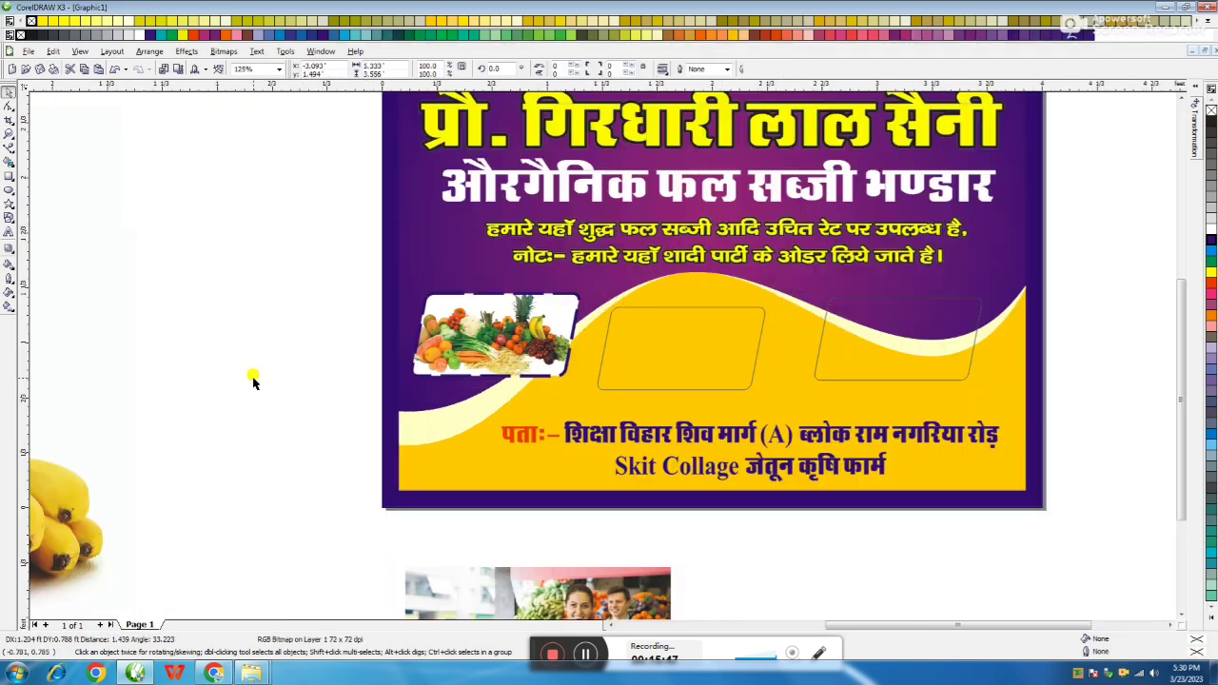
- Shrink the large basket picture to about 2.04 by 1.36 feet
{"action": "left_click_drag", "start_coordinate": [253, 378], "coordinate": [274, 363]}
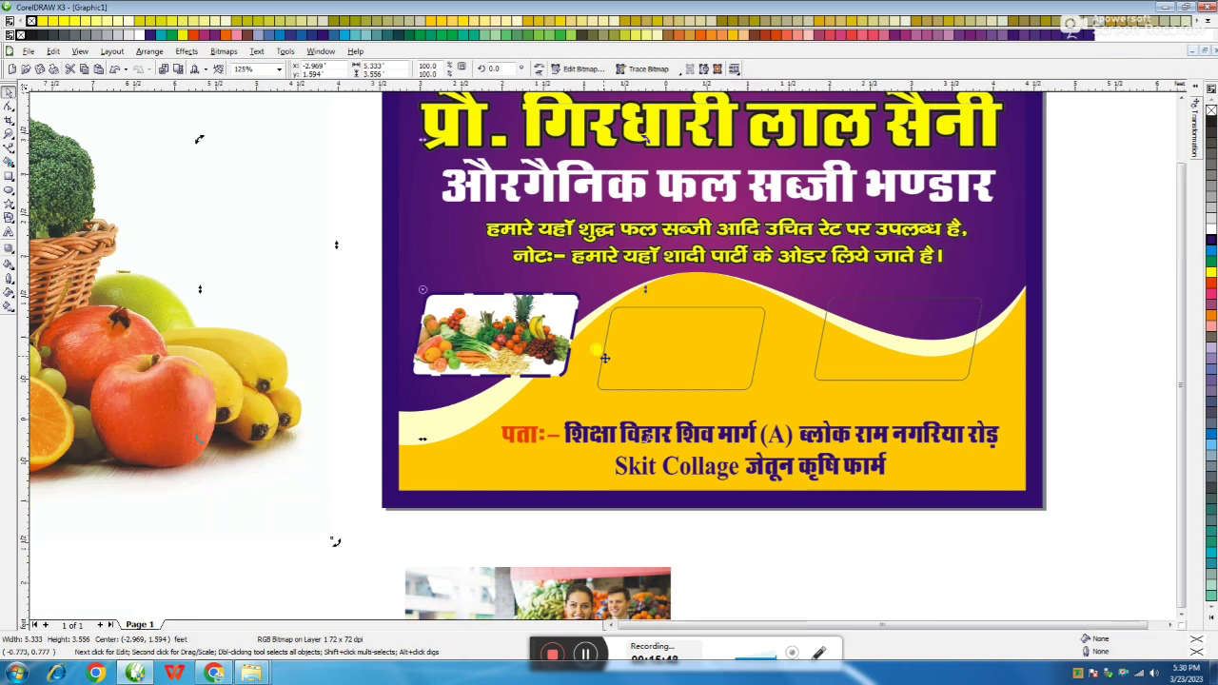
{"action": "key", "text": "F3"}
{"action": "key", "text": "F3"}
{"action": "left_click", "coordinate": [620, 367]}
{"action": "scroll", "coordinate": [621, 367], "scroll_direction": "up", "scroll_amount": 1}
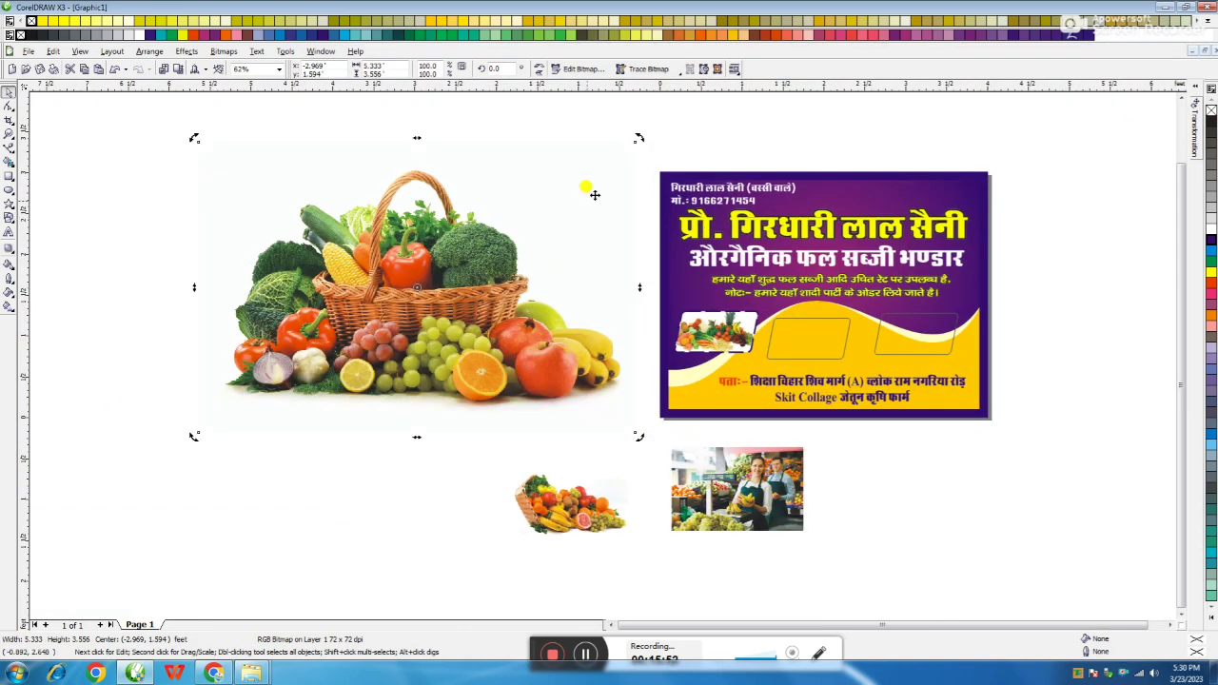
{"action": "left_click", "coordinate": [531, 198]}
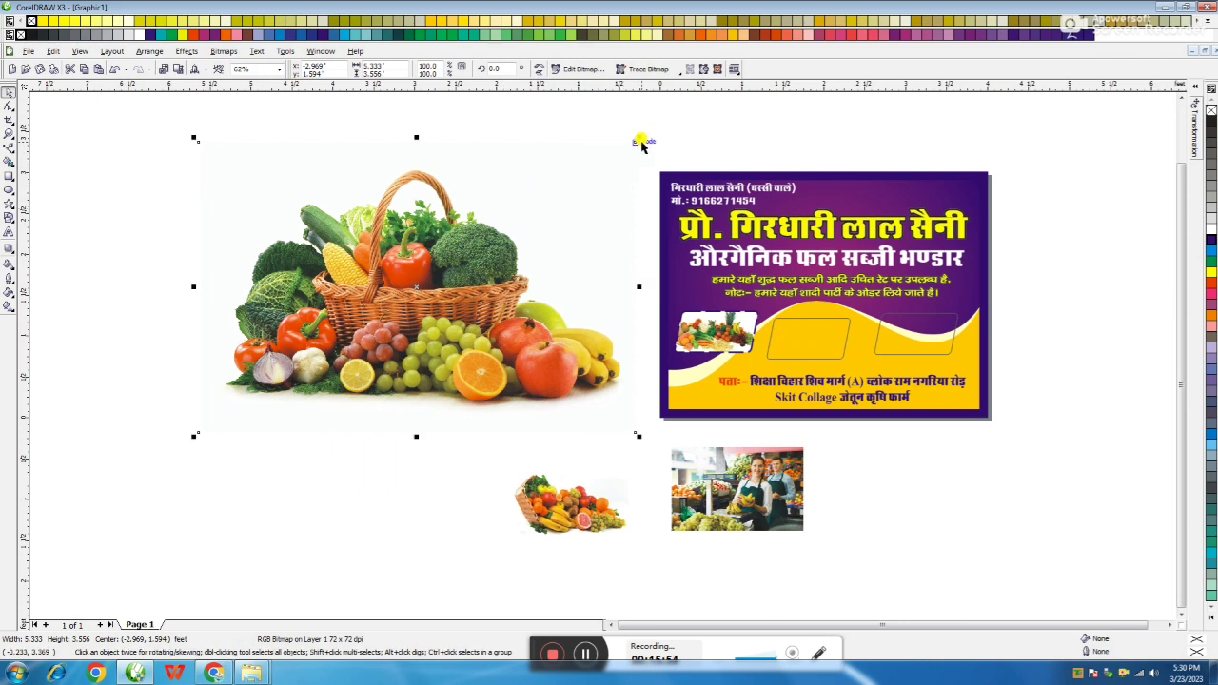
{"action": "left_click_drag", "start_coordinate": [638, 138], "coordinate": [365, 322]}
- Move the basket picture to the empty area right of the banner, clear of its edge
{"action": "left_click_drag", "start_coordinate": [279, 363], "coordinate": [1046, 304]}
{"action": "scroll", "coordinate": [1046, 305], "scroll_direction": "up", "scroll_amount": 1}
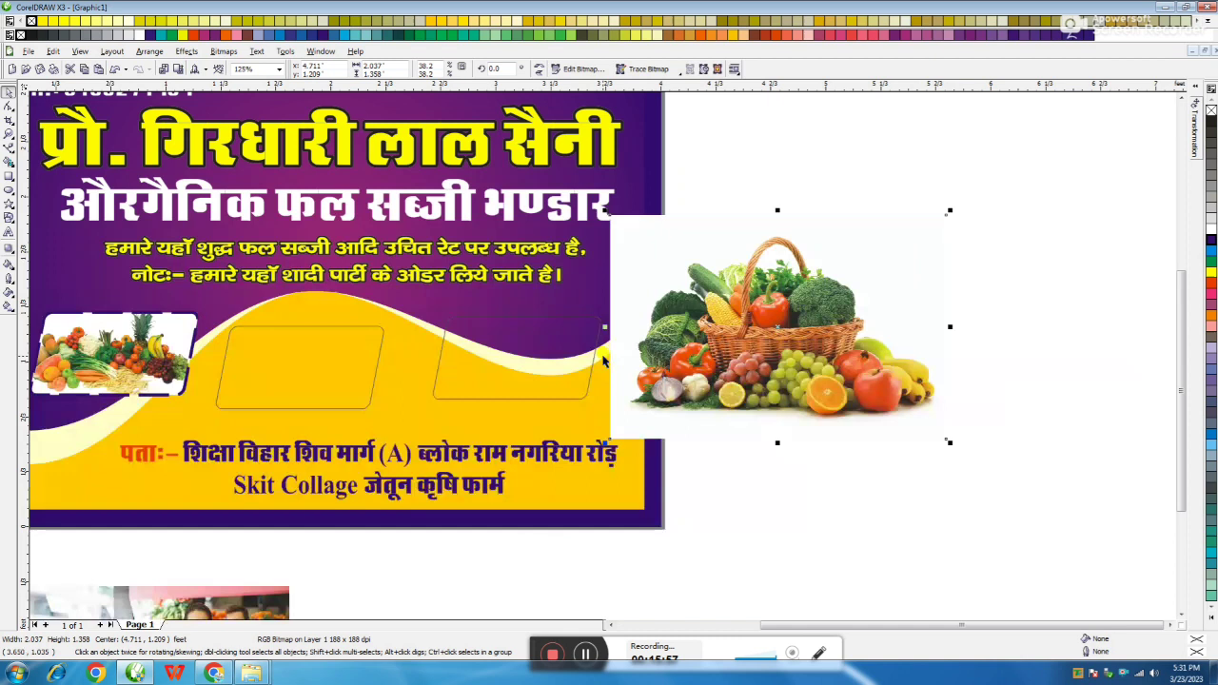
{"action": "scroll", "coordinate": [750, 316], "scroll_direction": "up", "scroll_amount": 1}
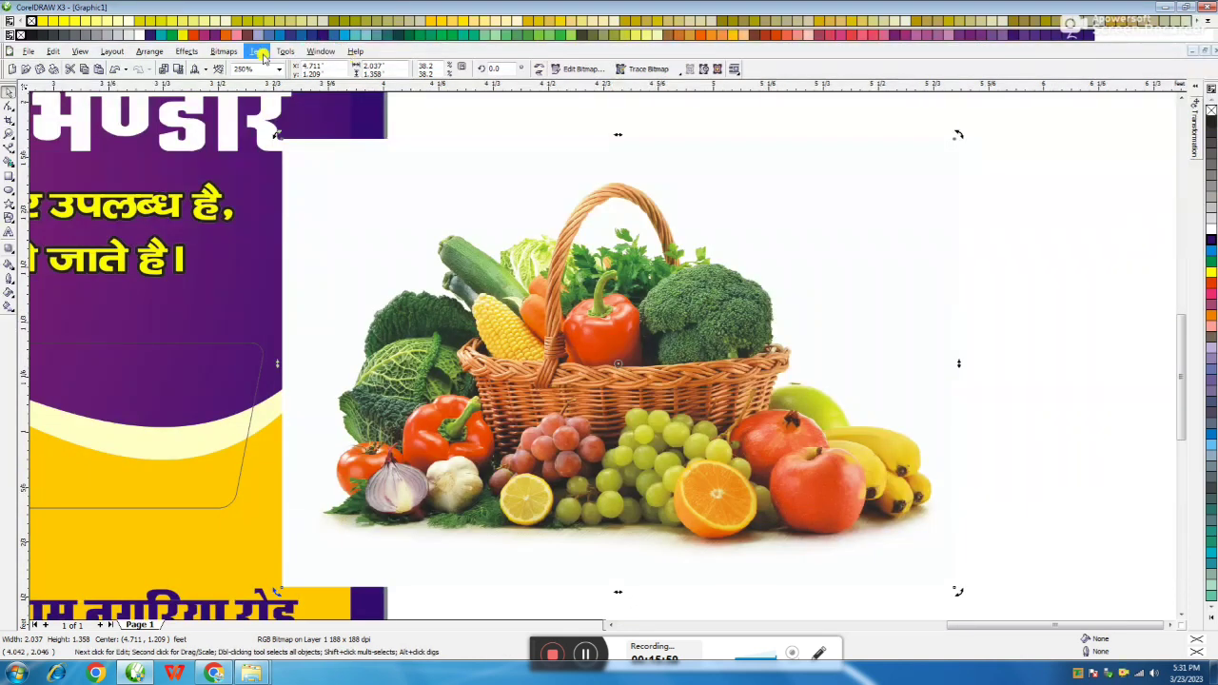
{"action": "scroll", "coordinate": [748, 415], "scroll_direction": "down", "scroll_amount": 1}
{"action": "left_click_drag", "start_coordinate": [690, 418], "coordinate": [789, 430]}
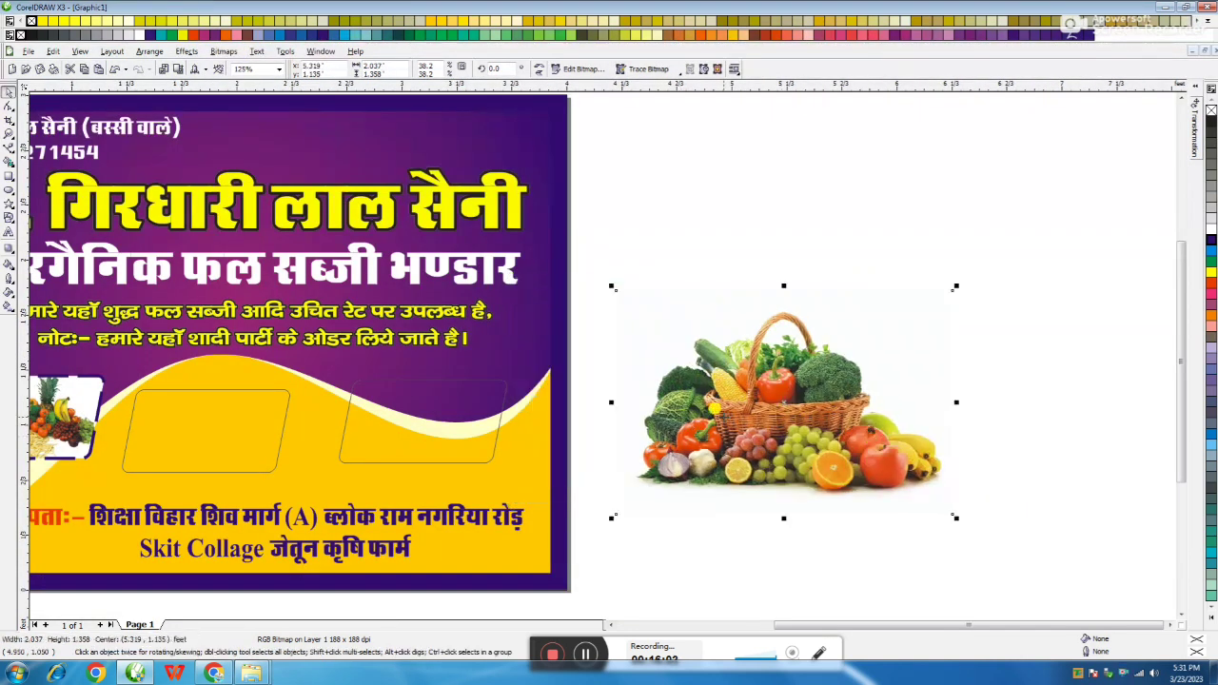
- PowerClip the basket picture into the right slanted frame and enlarge it inside to about 1.09 by 0.73 feet
{"action": "left_click", "coordinate": [187, 51]}
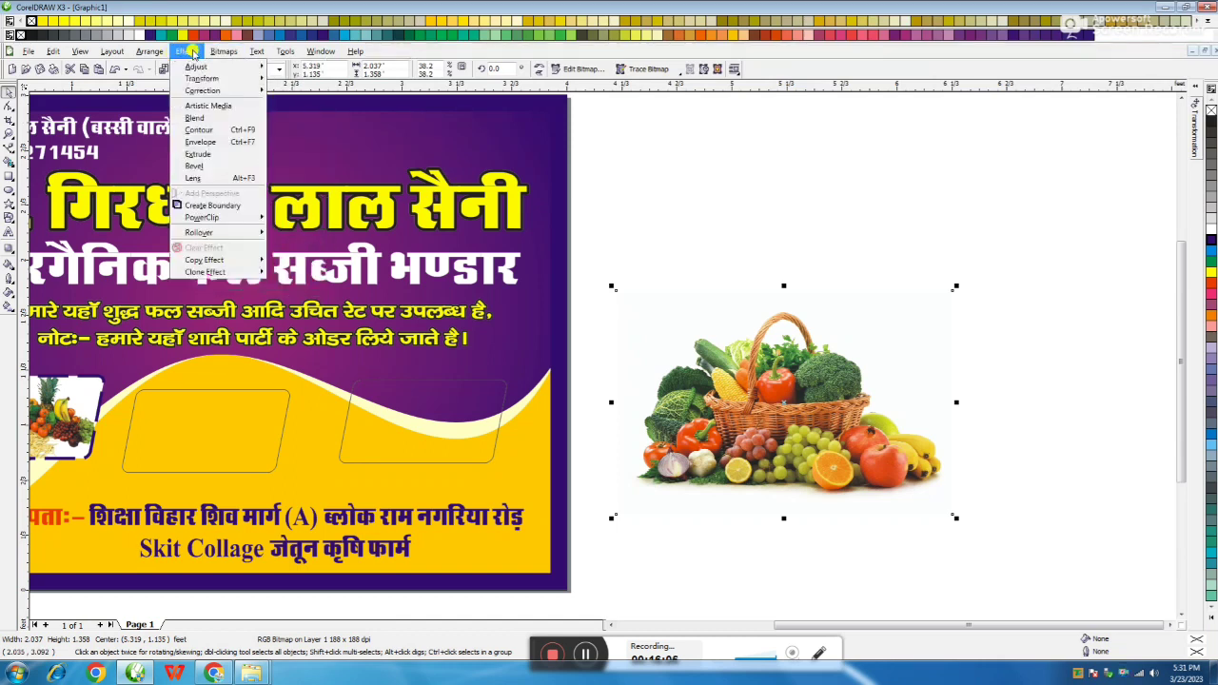
{"action": "mouse_move", "coordinate": [270, 217]}
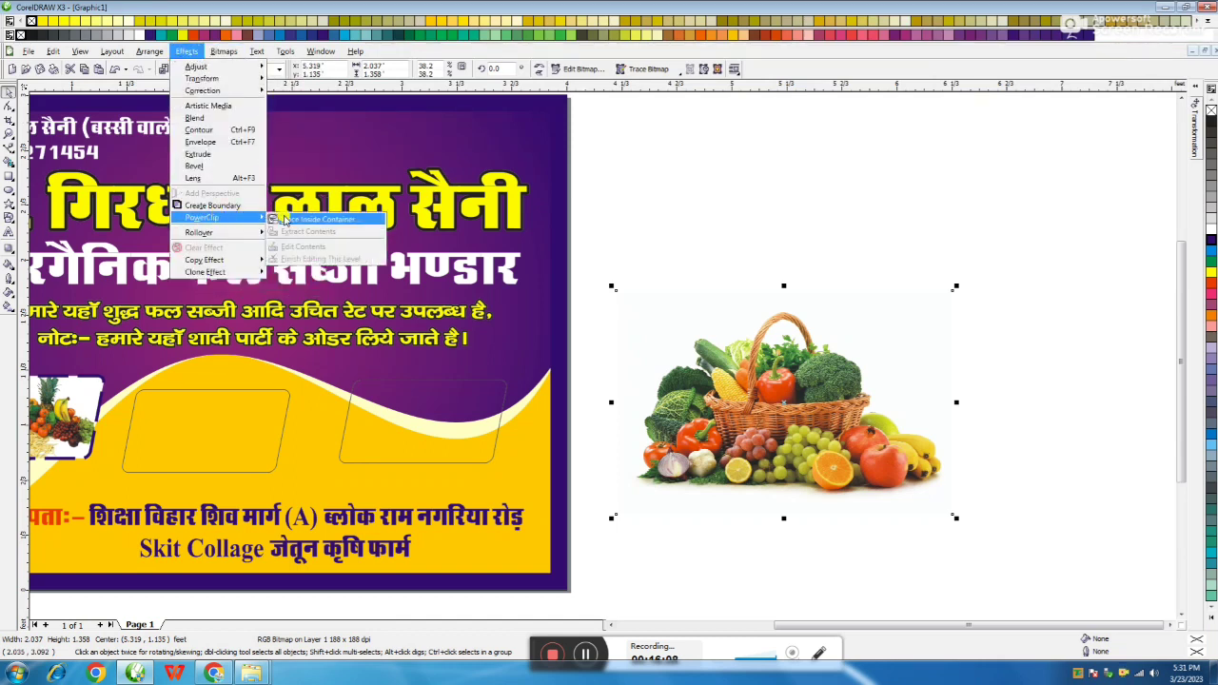
{"action": "left_click", "coordinate": [314, 219]}
{"action": "left_click", "coordinate": [418, 417]}
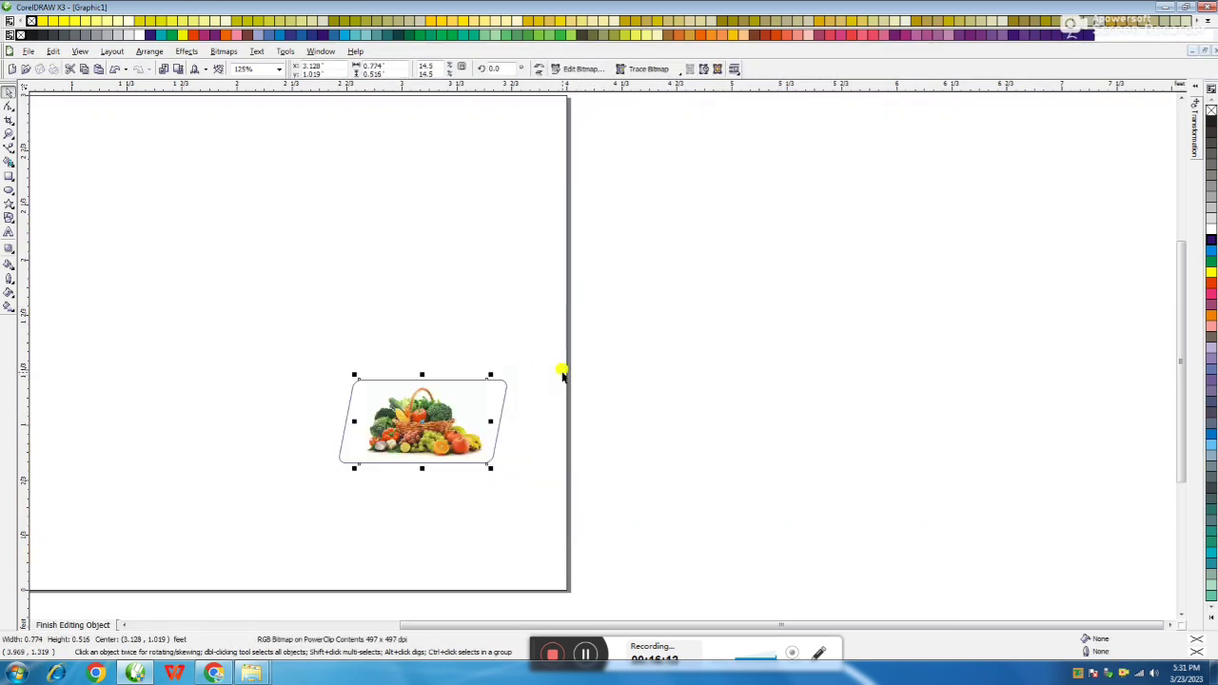
{"action": "left_click_drag", "start_coordinate": [490, 375], "coordinate": [515, 358]}
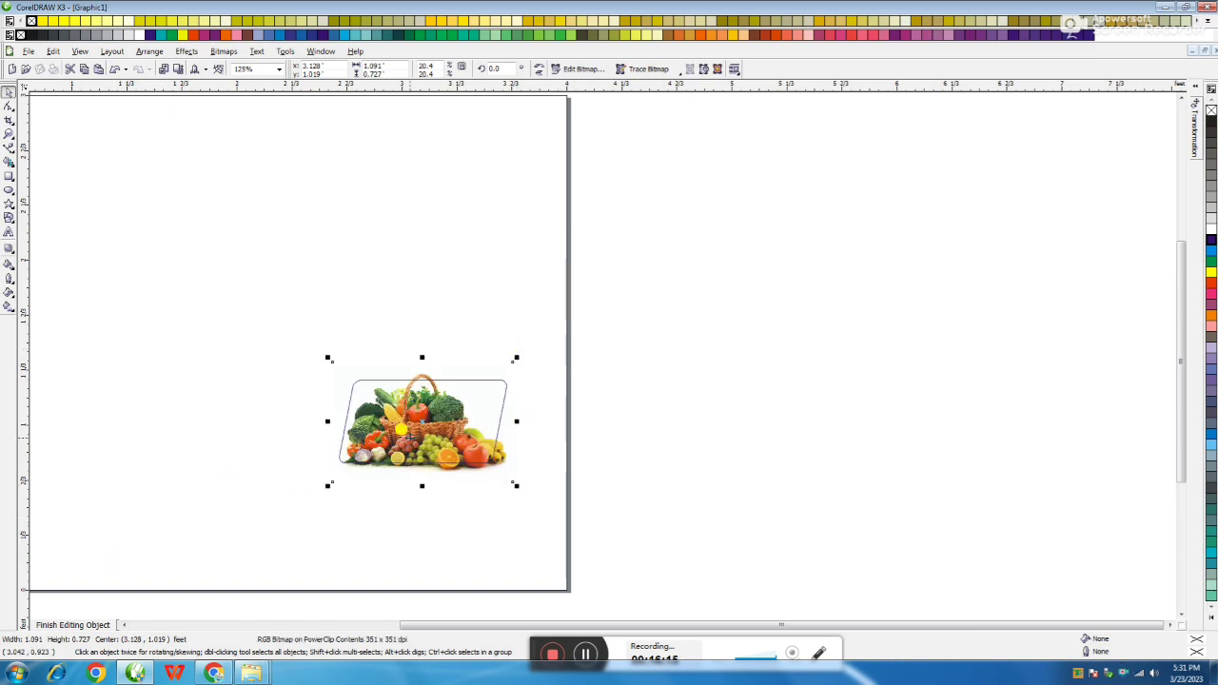
{"action": "left_click", "coordinate": [80, 624]}
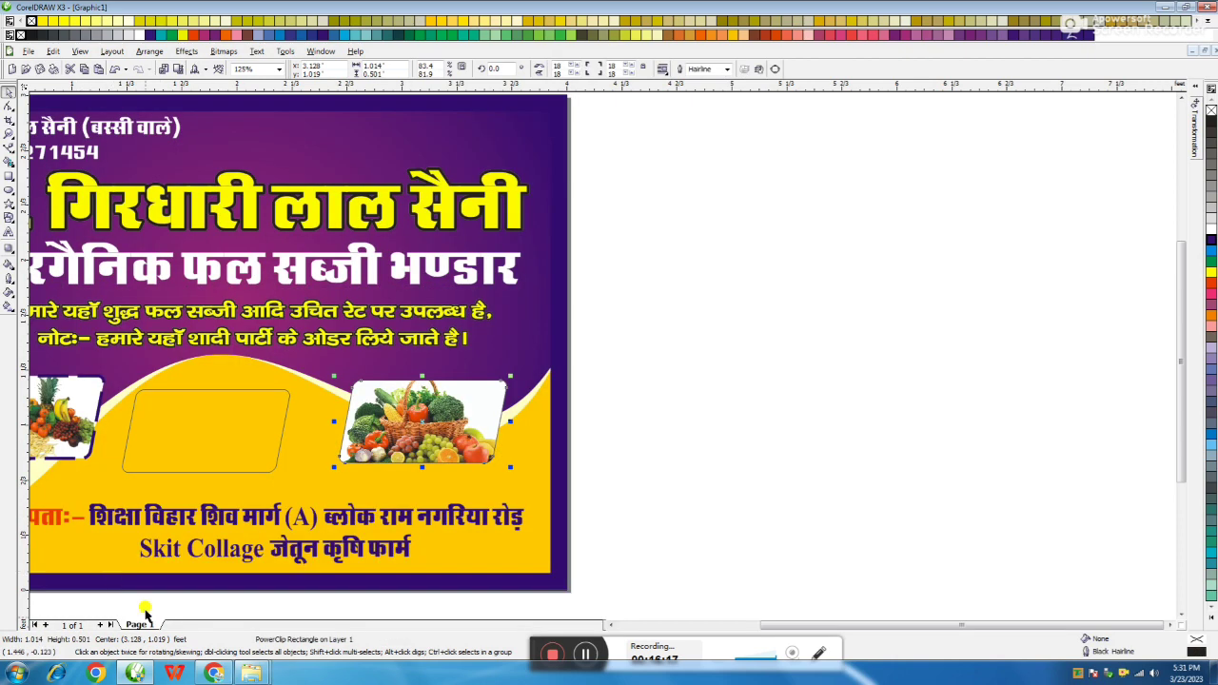
- Move the shopkeepers photo from below the banner up onto it so that it overlaps the empty middle slanted frame
{"action": "scroll", "coordinate": [411, 458], "scroll_direction": "down", "scroll_amount": 2}
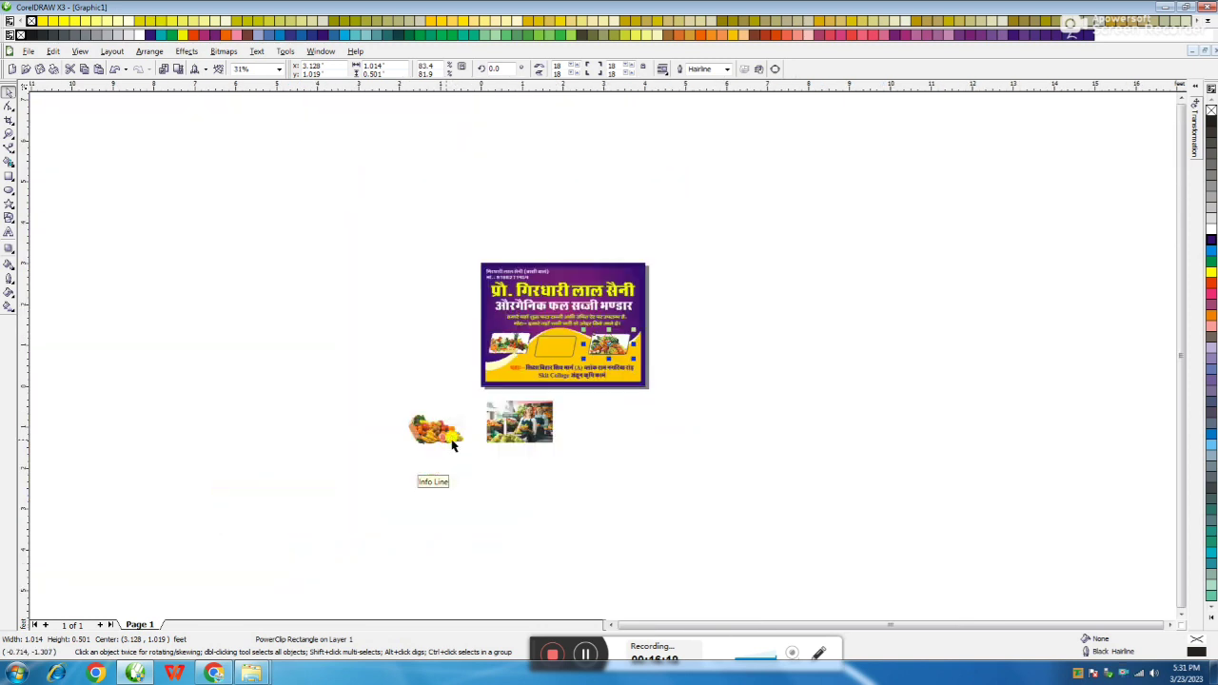
{"action": "left_click", "coordinate": [520, 423]}
{"action": "scroll", "coordinate": [595, 351], "scroll_direction": "up", "scroll_amount": 1}
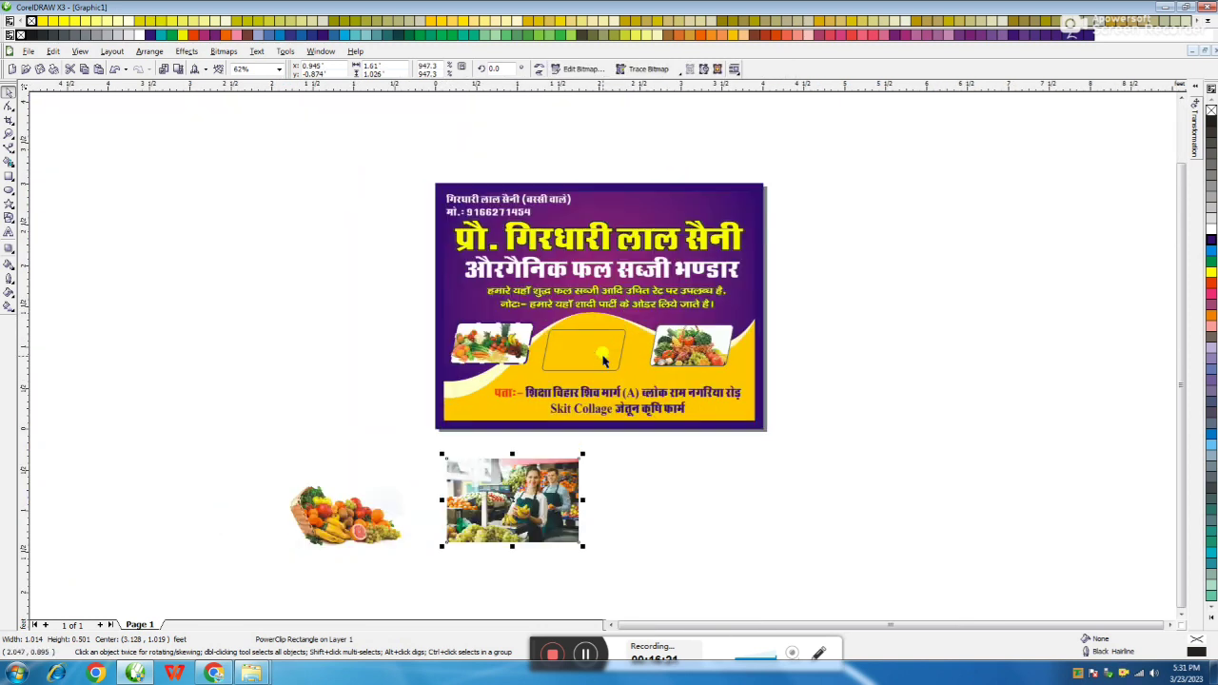
{"action": "left_click_drag", "start_coordinate": [561, 497], "coordinate": [589, 411]}
{"action": "scroll", "coordinate": [412, 214], "scroll_direction": "up", "scroll_amount": 2}
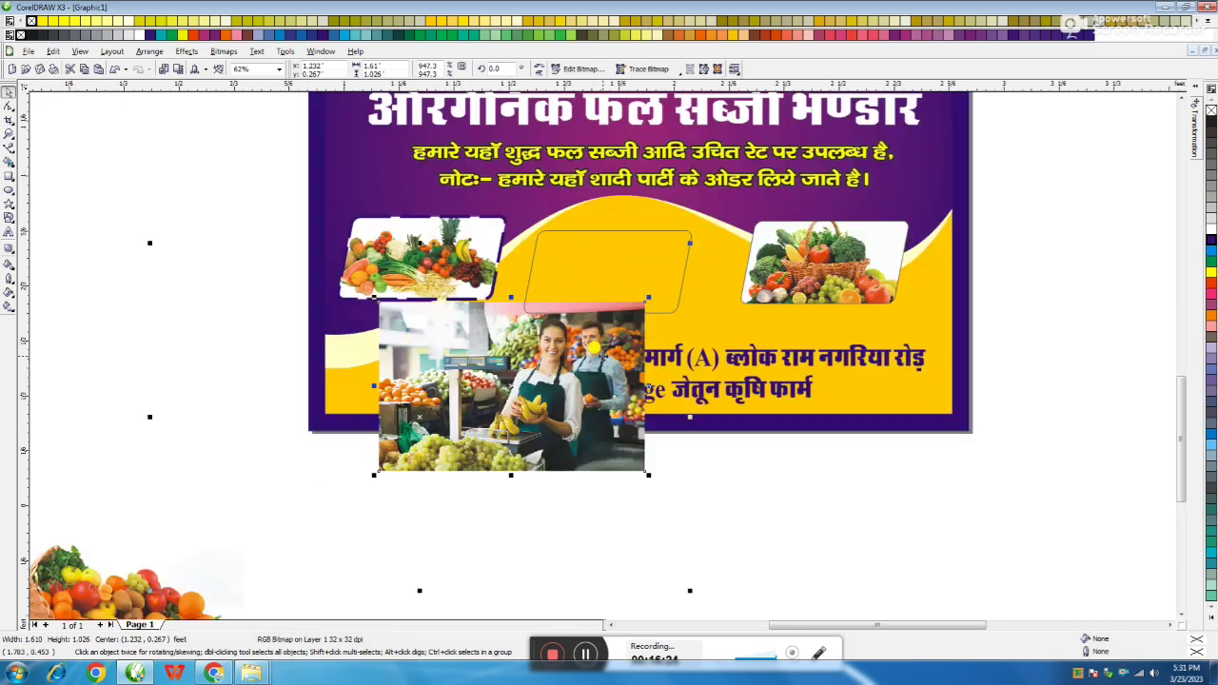
{"action": "scroll", "coordinate": [412, 215], "scroll_direction": "down", "scroll_amount": 1}
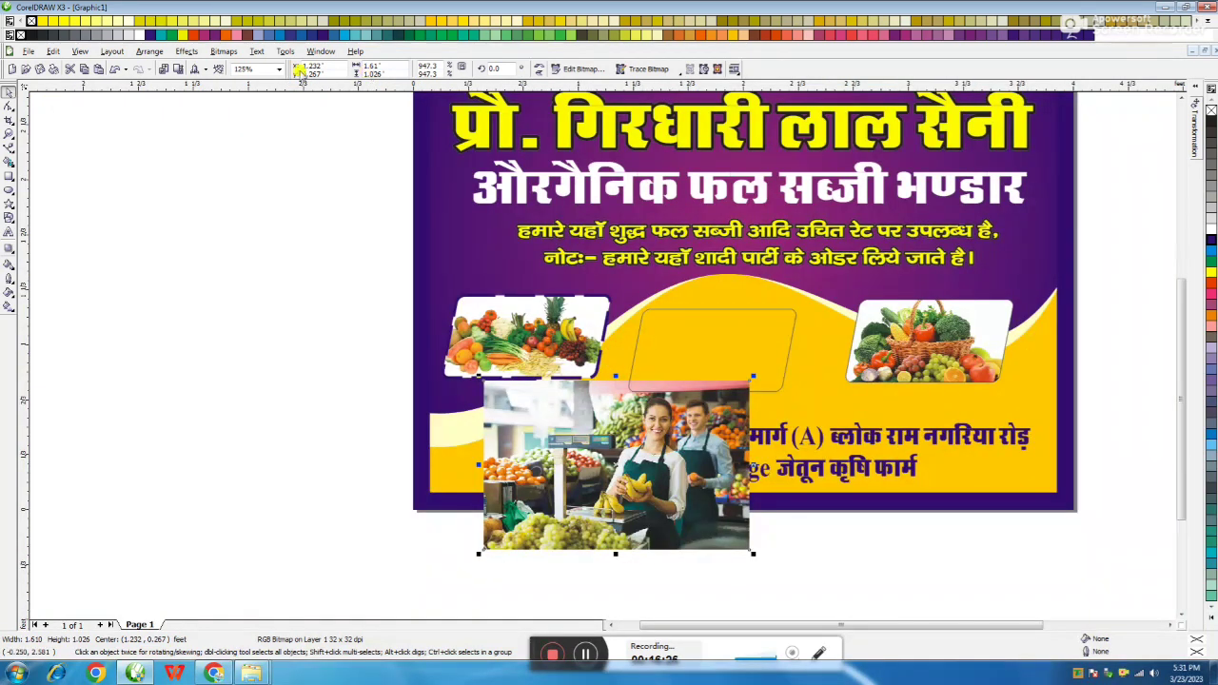
- PowerClip the shopkeepers photo into the empty middle slanted frame
{"action": "left_click", "coordinate": [185, 51]}
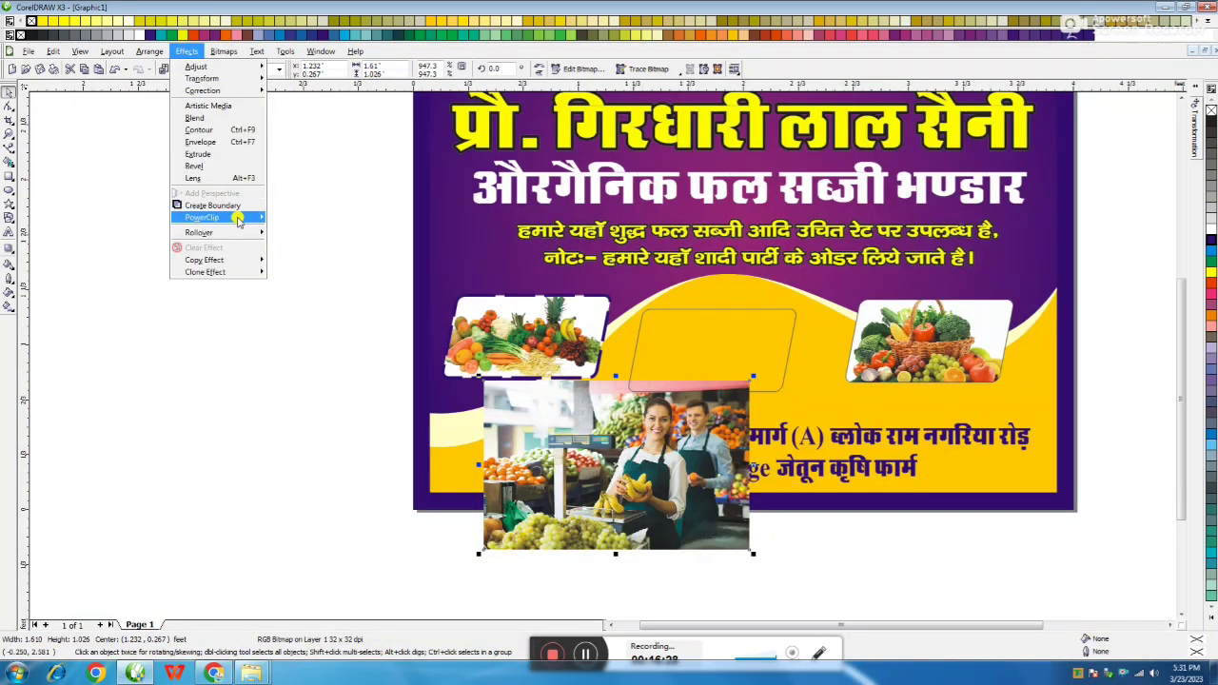
{"action": "left_click", "coordinate": [305, 217]}
{"action": "left_click", "coordinate": [715, 311]}
- Edit the middle frame's contents, shrink the shopkeepers photo to about 1.03 by 0.66 feet over the frame outline, and finish editing
{"action": "left_click", "coordinate": [734, 343]}
{"action": "left_click", "coordinate": [734, 343], "text": "ctrl"}
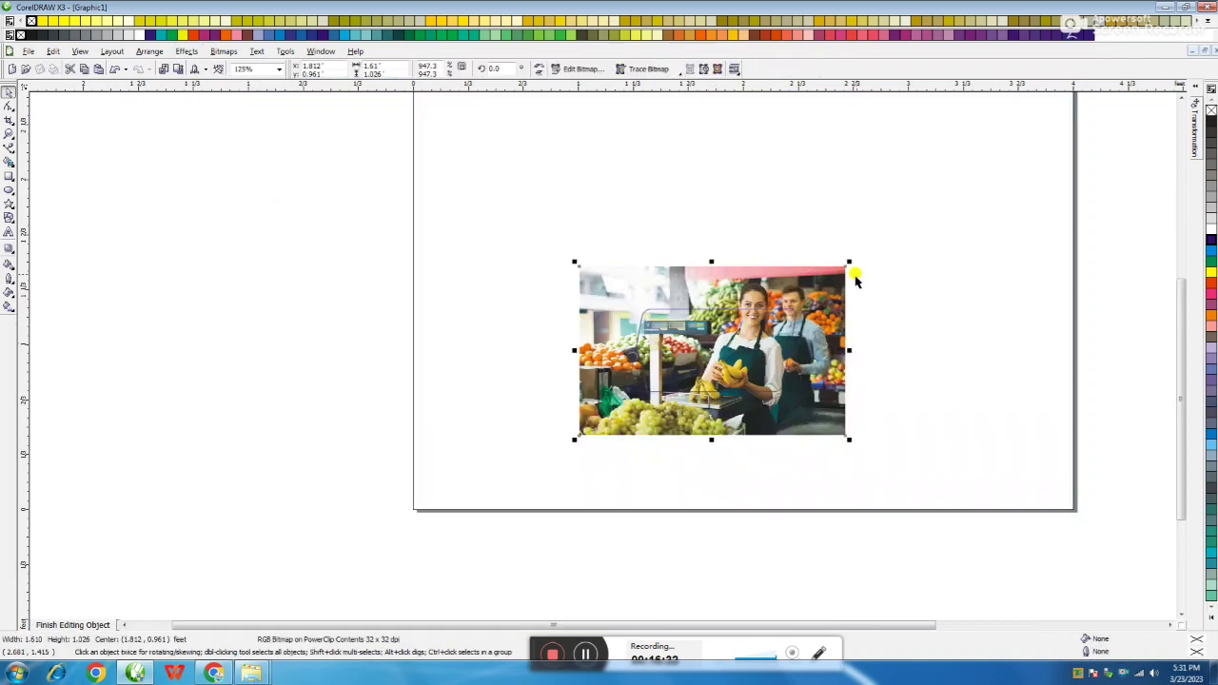
{"action": "left_click_drag", "start_coordinate": [847, 260], "coordinate": [797, 287]}
{"action": "left_click", "coordinate": [777, 316]}
{"action": "left_click", "coordinate": [792, 301]}
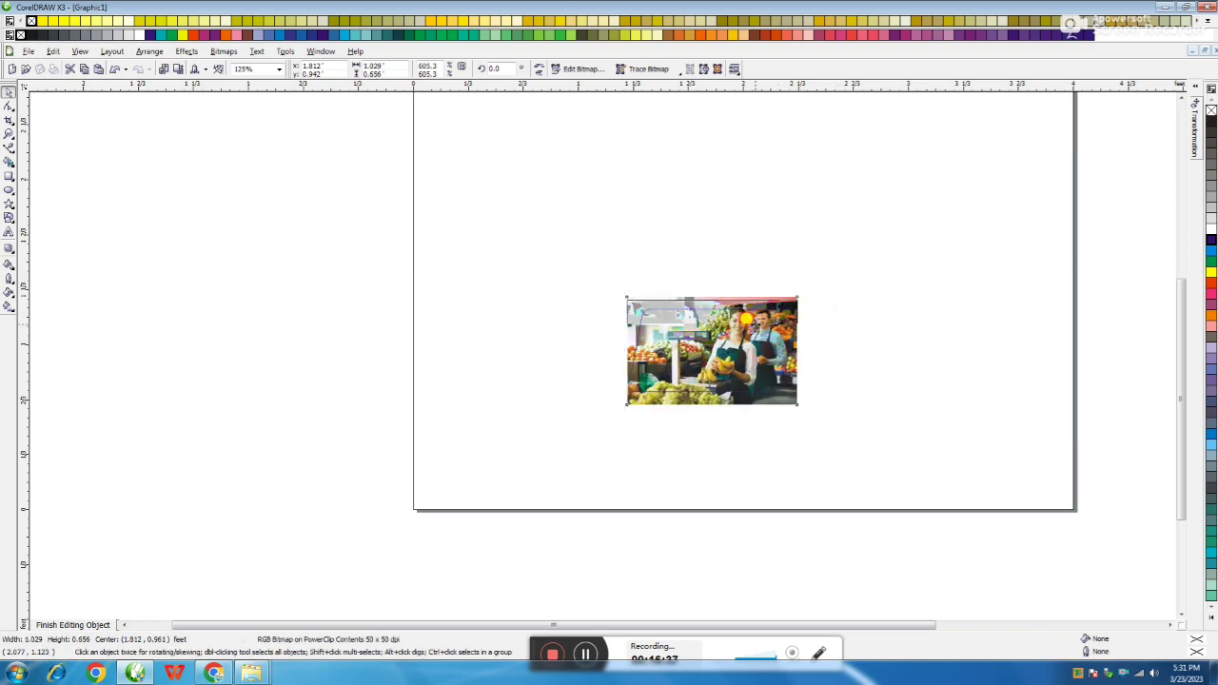
{"action": "left_click", "coordinate": [101, 624]}
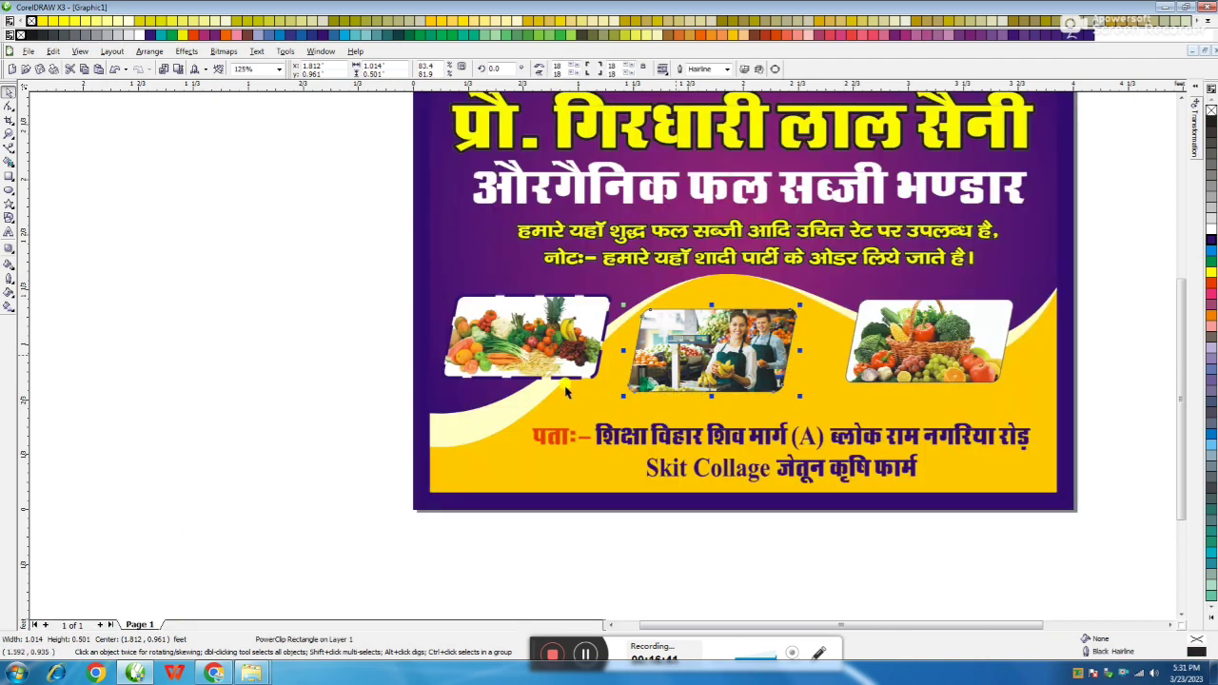
- Enlarge the middle picture frame to about 1.13 by 0.56 feet and shift it slightly right and down
{"action": "left_click_drag", "start_coordinate": [798, 303], "coordinate": [816, 296]}
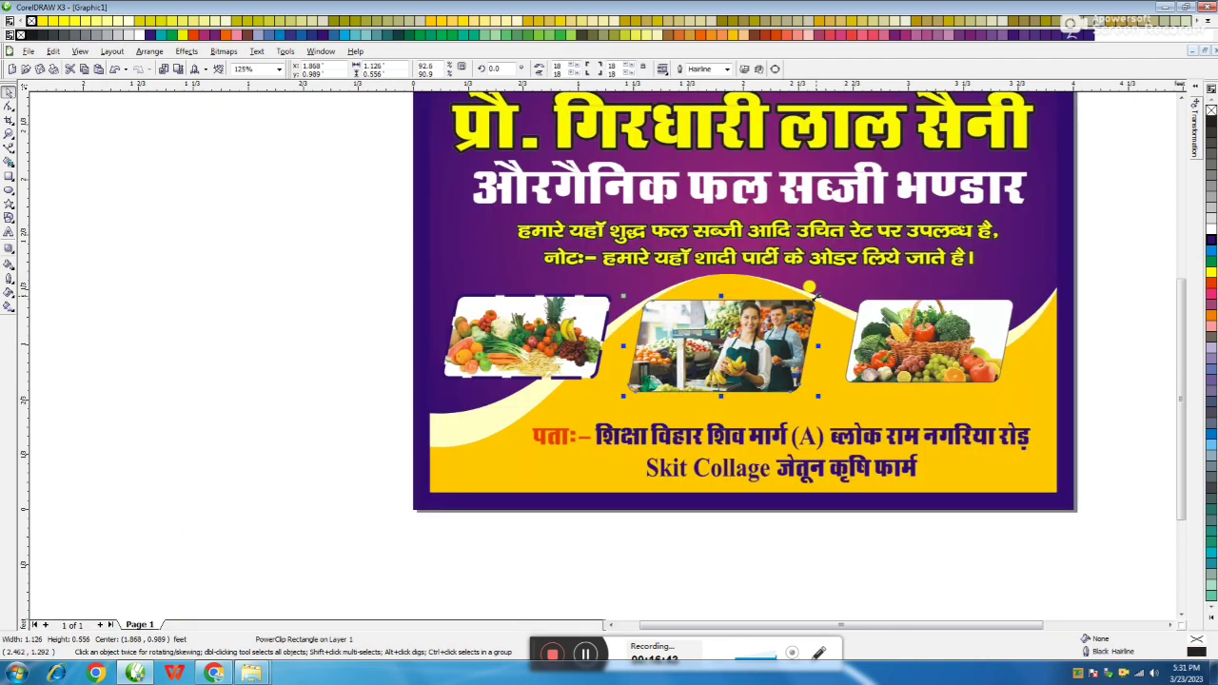
{"action": "left_click_drag", "start_coordinate": [745, 330], "coordinate": [754, 339]}
{"action": "left_click", "coordinate": [288, 367]}
- Clear the left picture frame's existing outline and give the frame a 4 pt outline
{"action": "left_click", "coordinate": [587, 333]}
{"action": "right_click", "coordinate": [1211, 112]}
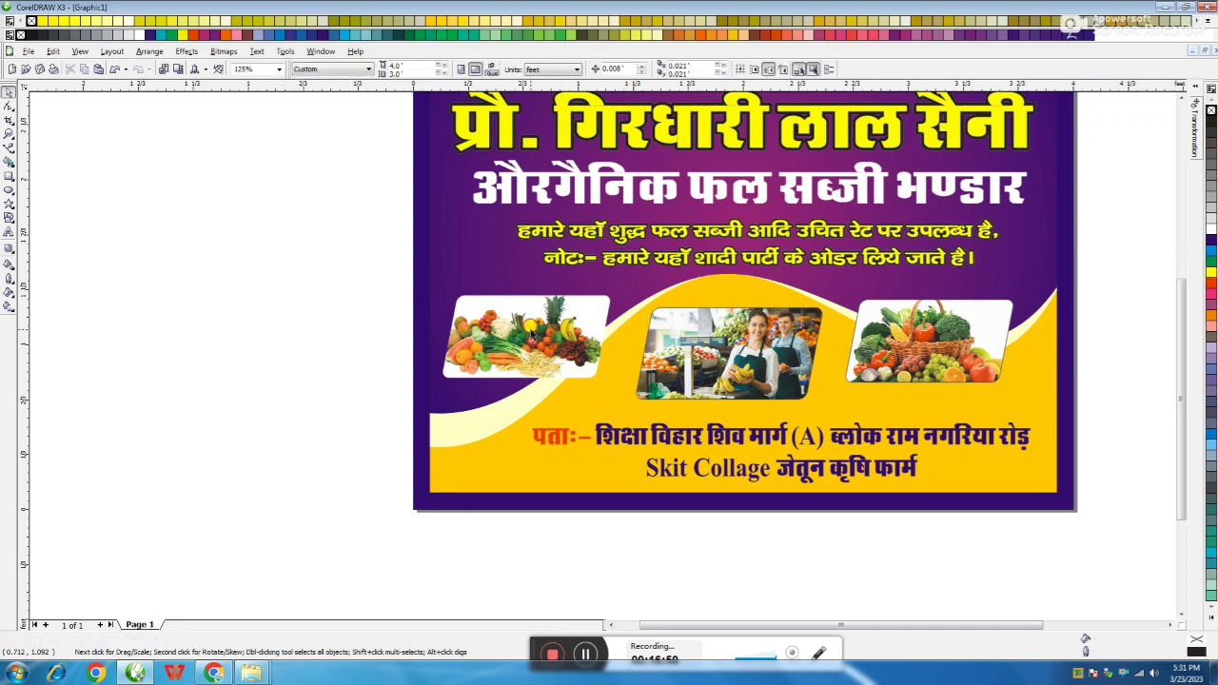
{"action": "left_click", "coordinate": [530, 329]}
{"action": "left_click", "coordinate": [727, 68]}
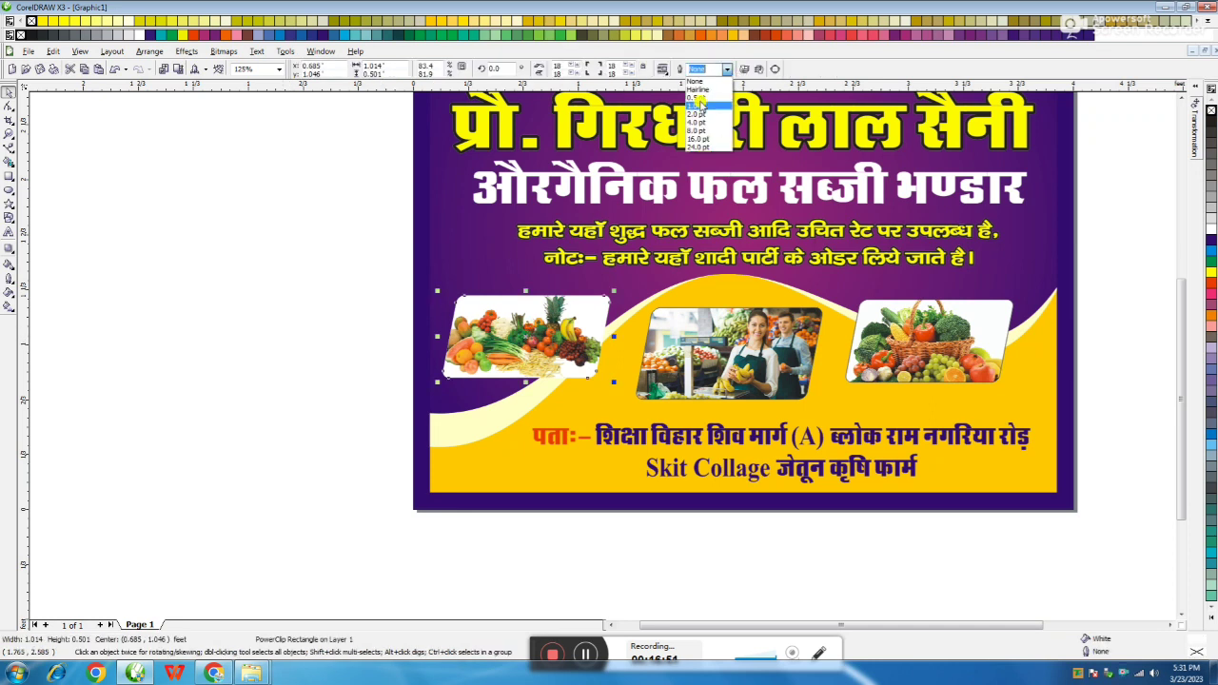
{"action": "left_click", "coordinate": [695, 126]}
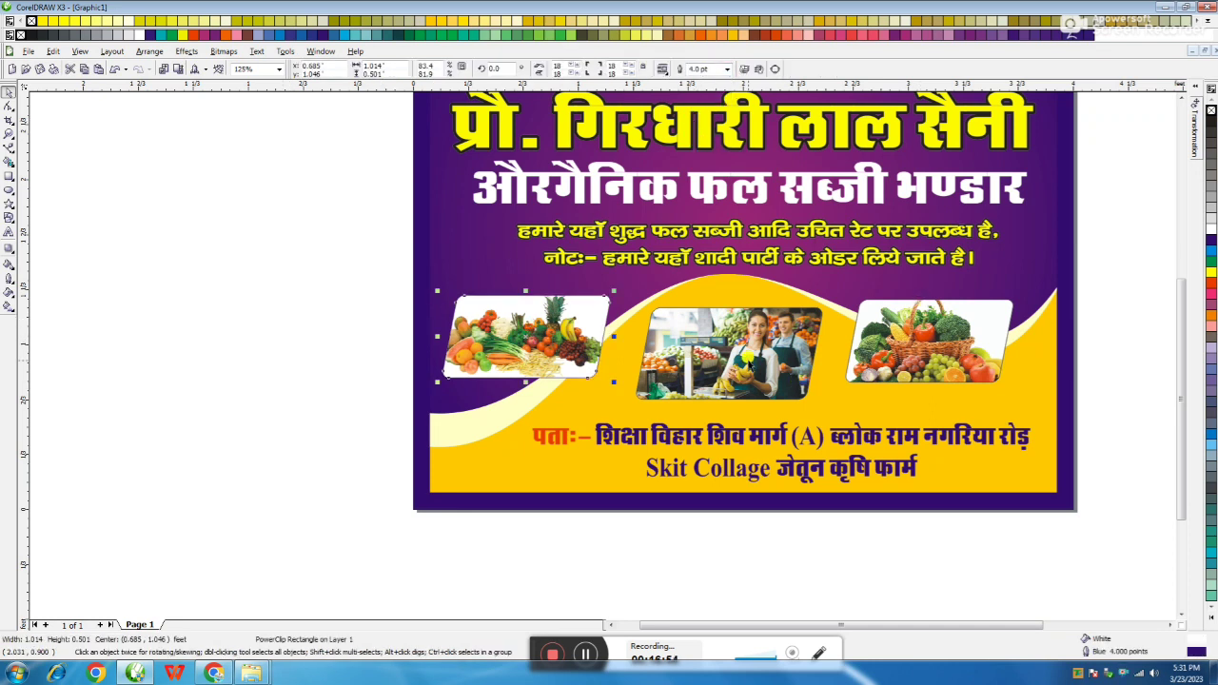
{"action": "left_click", "coordinate": [237, 378]}
- Set the outline width of the middle and right picture frames to 4 pt each
{"action": "left_click", "coordinate": [728, 352]}
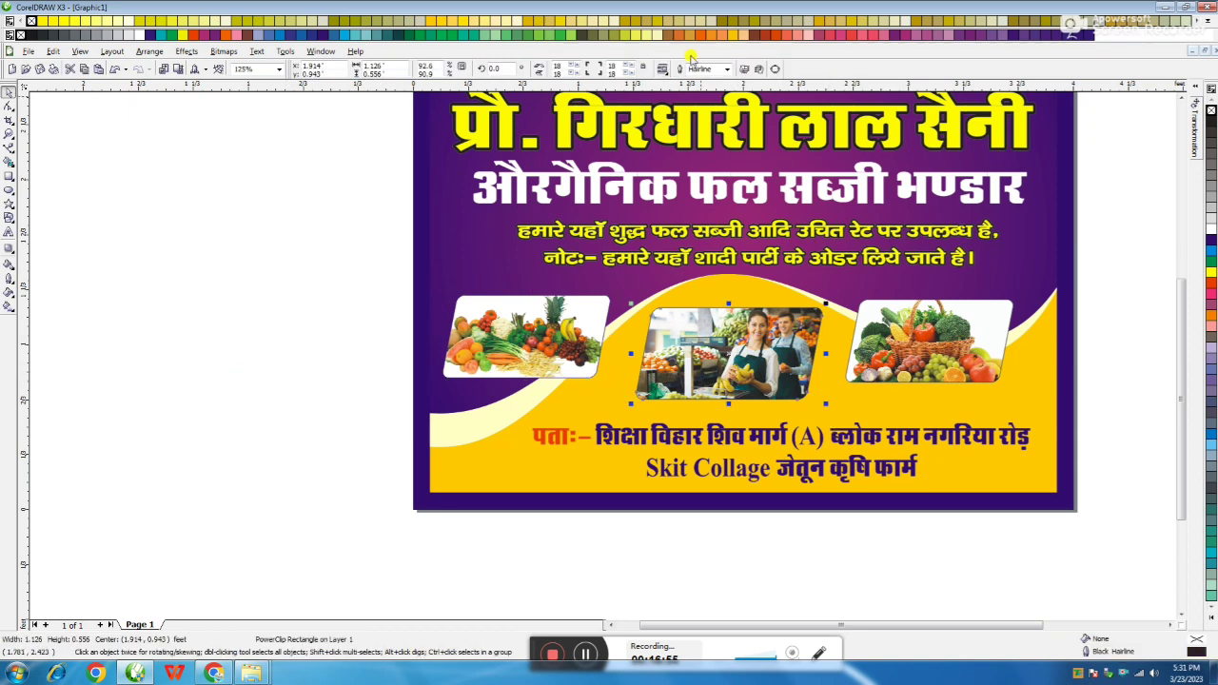
{"action": "left_click", "coordinate": [727, 69]}
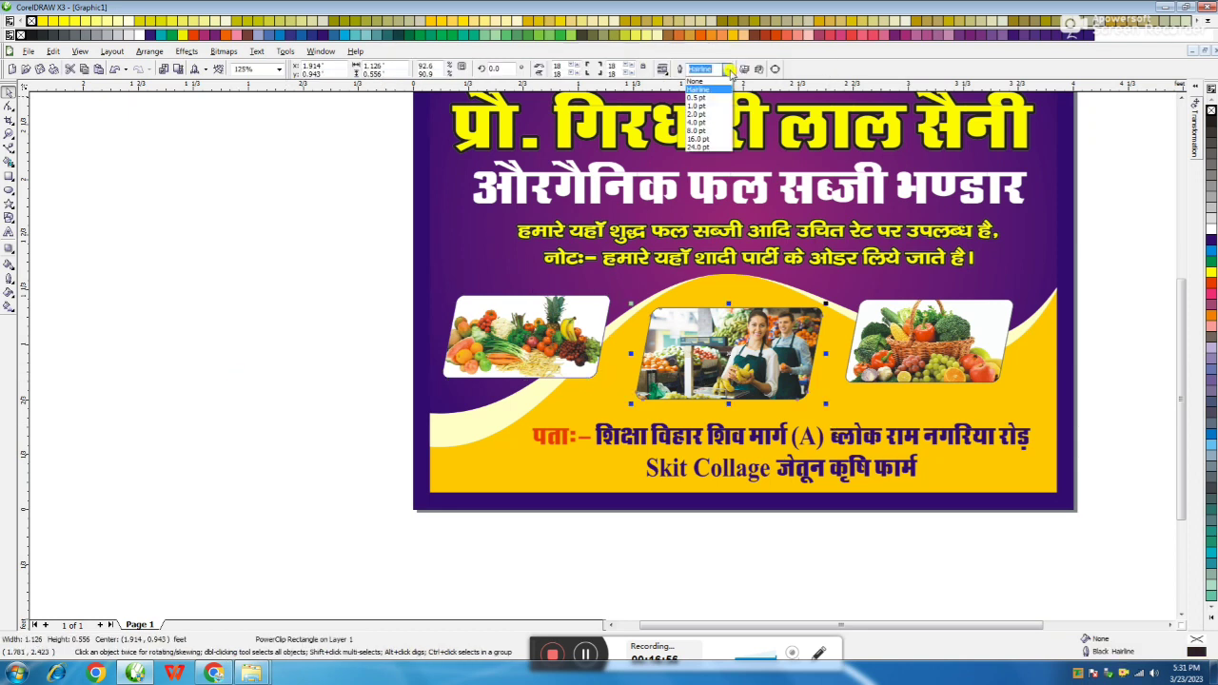
{"action": "left_click", "coordinate": [703, 122]}
{"action": "left_click", "coordinate": [902, 299]}
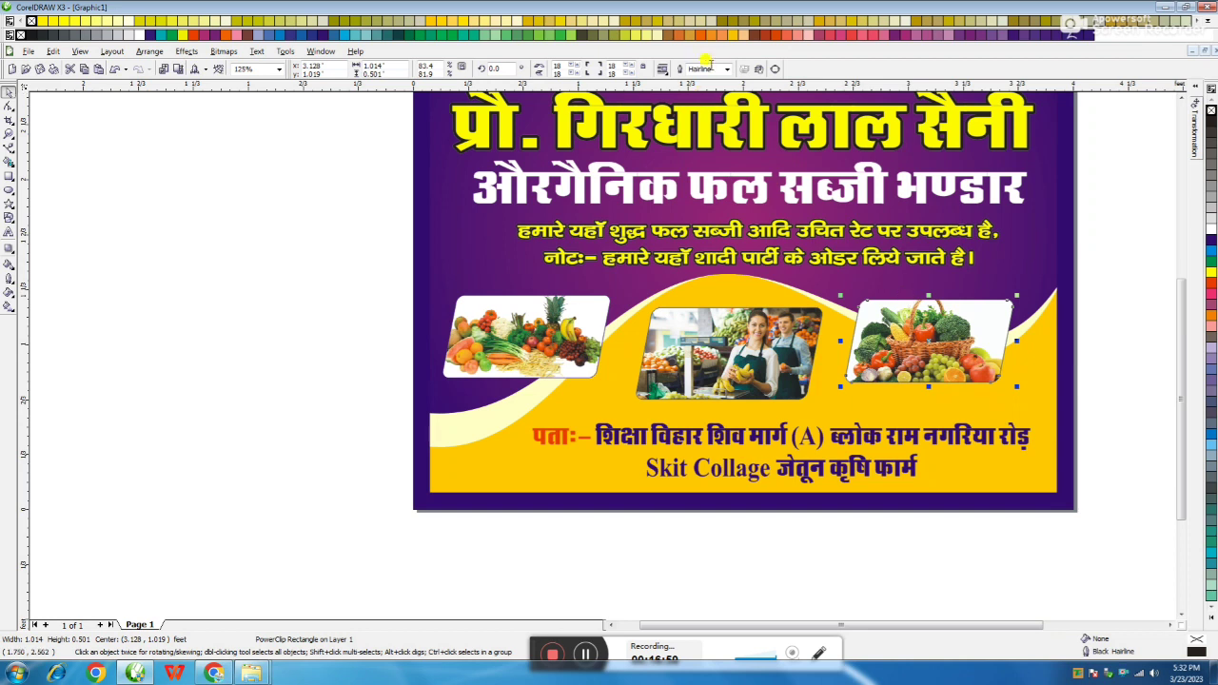
{"action": "left_click", "coordinate": [727, 70]}
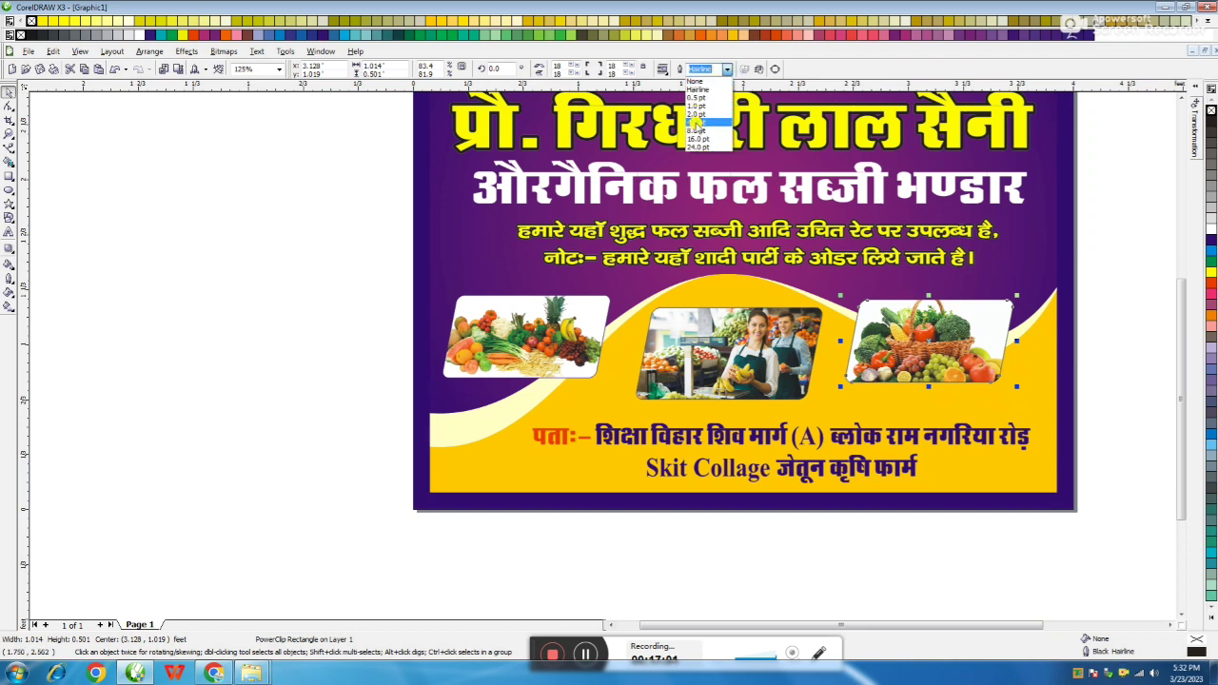
{"action": "left_click", "coordinate": [704, 123]}
{"action": "left_click", "coordinate": [257, 284]}
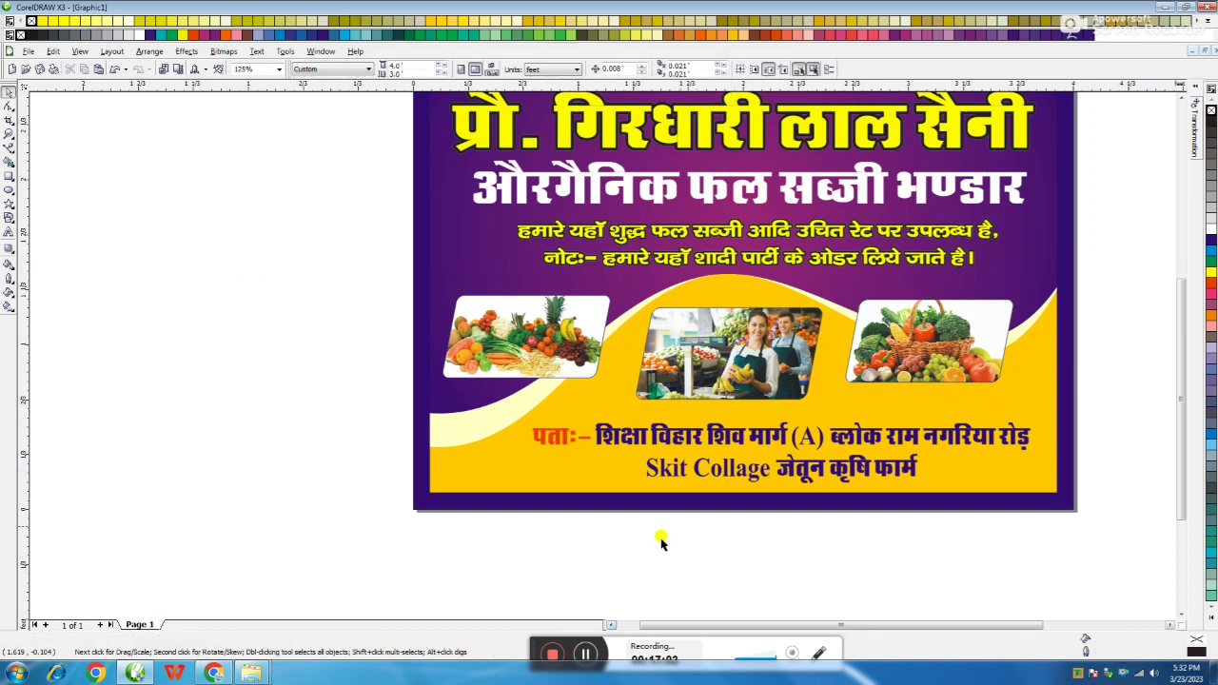
- Delete the leftover fruit basket picture lying below the banner's left side
{"action": "scroll", "coordinate": [930, 410], "scroll_direction": "down", "scroll_amount": 1}
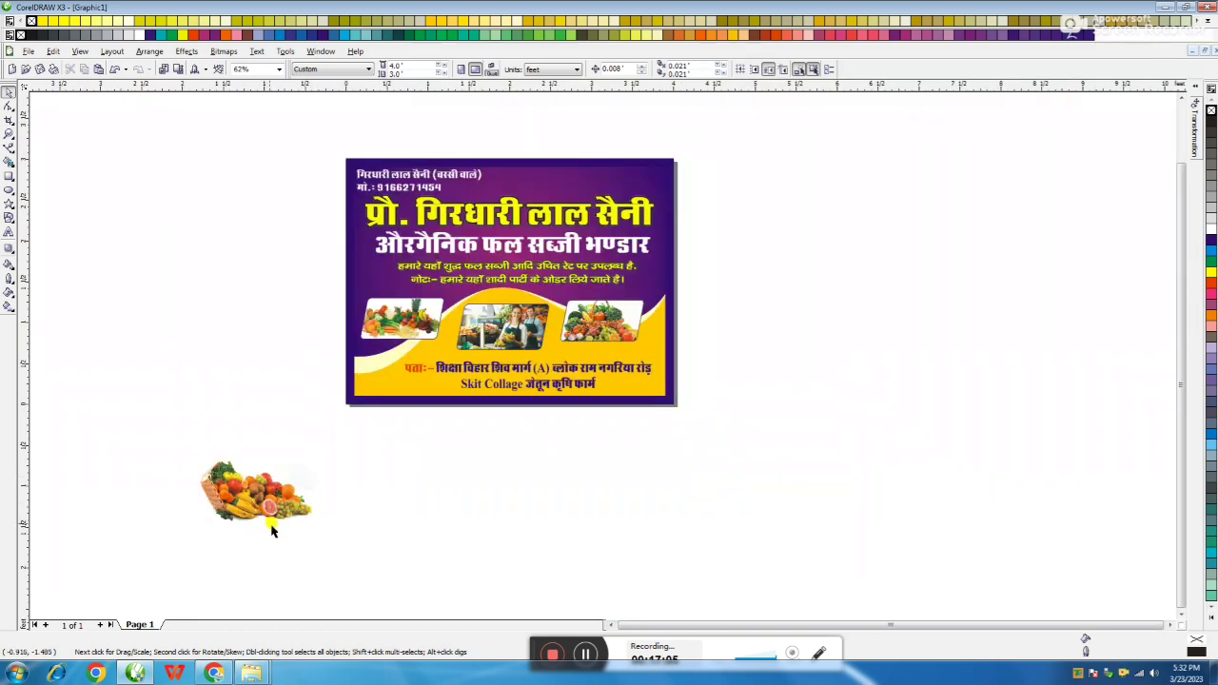
{"action": "left_click", "coordinate": [266, 506]}
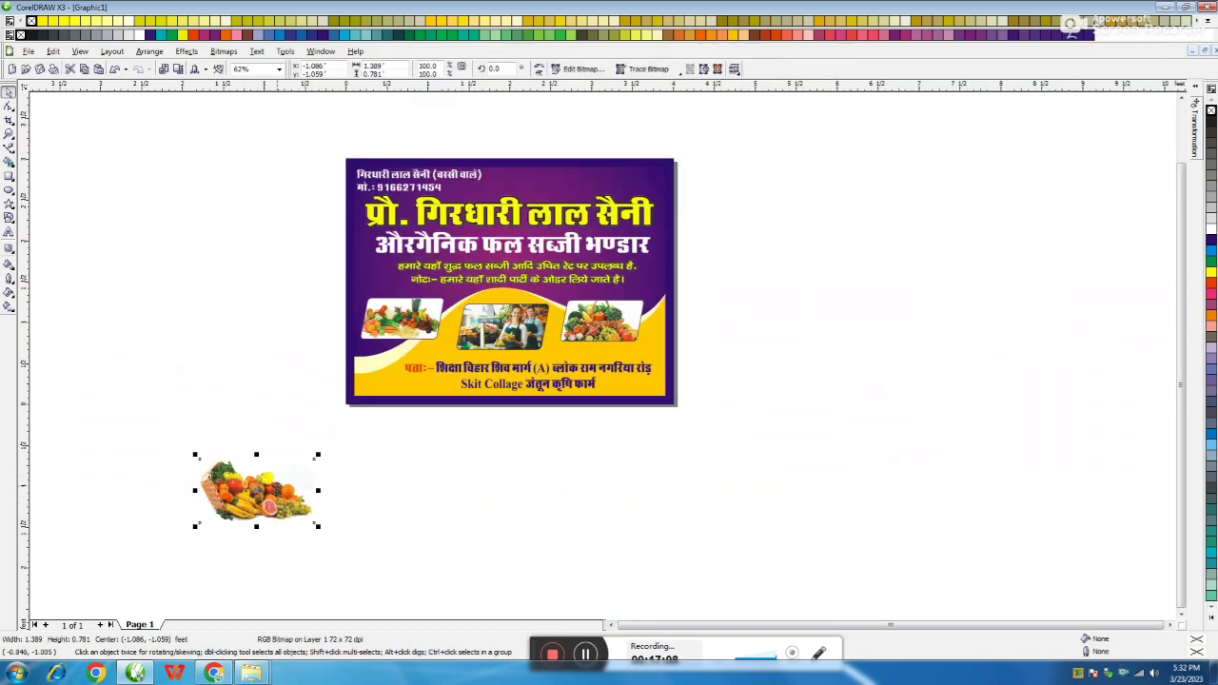
{"action": "key", "text": "Delete"}
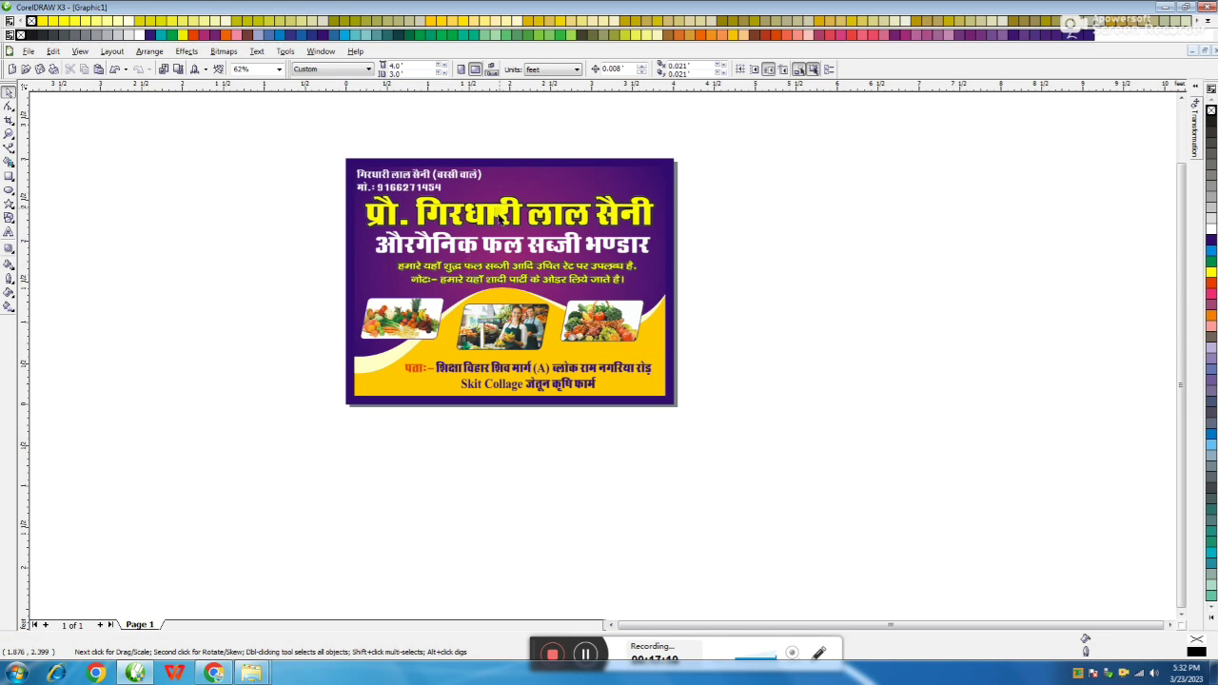
- Move the mobile number line to the banner's upper right, enlarge it to about 146 pt, and level it with the name line
{"action": "scroll", "coordinate": [601, 364], "scroll_direction": "up", "scroll_amount": 1}
{"action": "left_click_drag", "start_coordinate": [424, 404], "coordinate": [859, 379]}
{"action": "left_click_drag", "start_coordinate": [730, 387], "coordinate": [685, 400]}
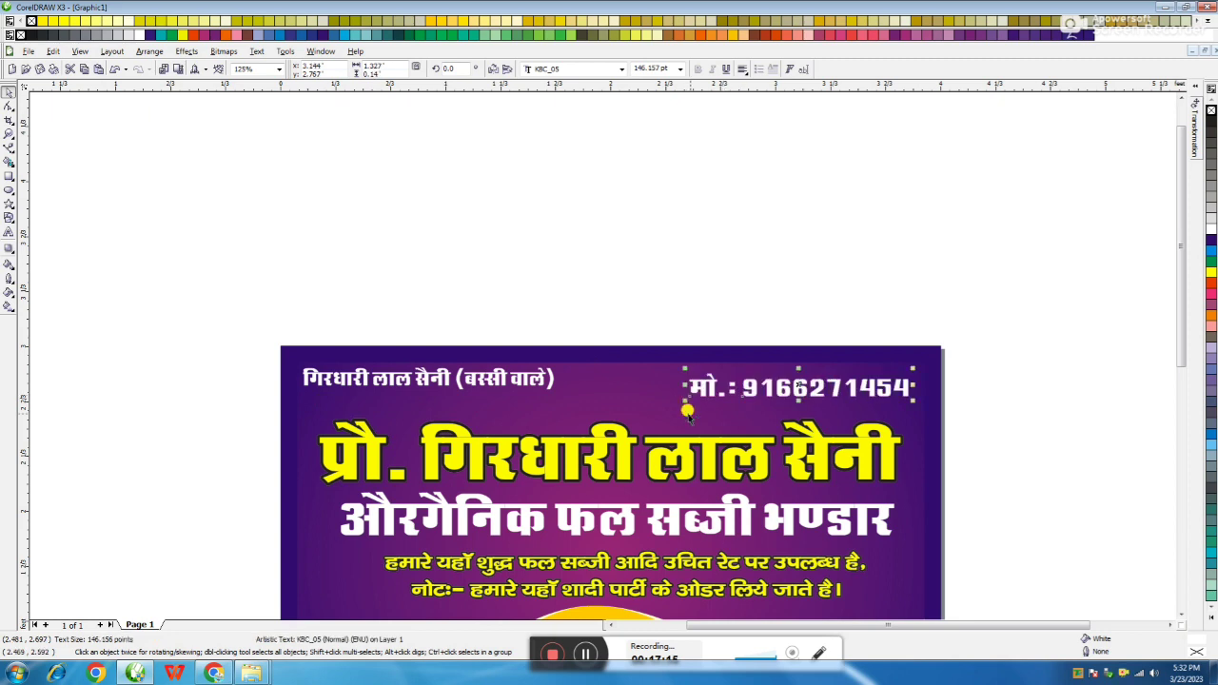
{"action": "left_click", "coordinate": [525, 381]}
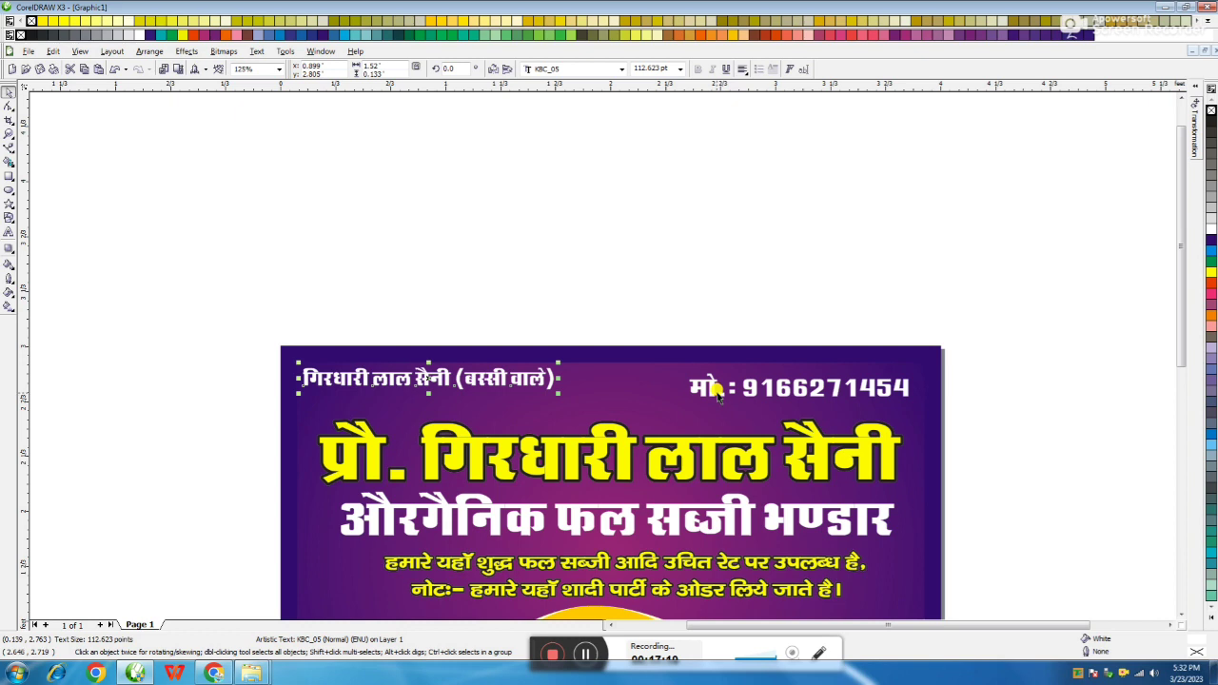
{"action": "mouse_move", "coordinate": [705, 387]}
{"action": "left_mouse_down"}
{"action": "mouse_move", "coordinate": [714, 365]}
{"action": "mouse_move", "coordinate": [706, 380]}
{"action": "left_mouse_up"}
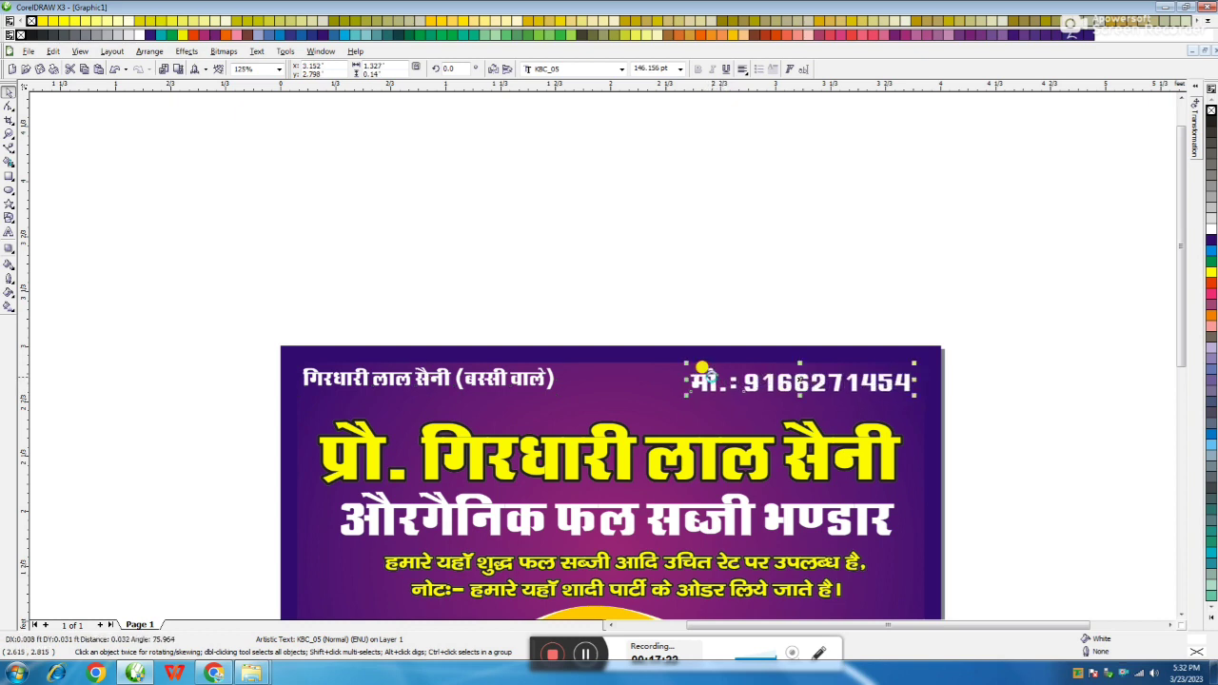
- Fit the whole banner in view and check the layout of its text and pictures
{"action": "scroll", "coordinate": [687, 445], "scroll_direction": "down", "scroll_amount": 1}
{"action": "left_click", "coordinate": [827, 353]}
{"action": "scroll", "coordinate": [605, 398], "scroll_direction": "up", "scroll_amount": 1}
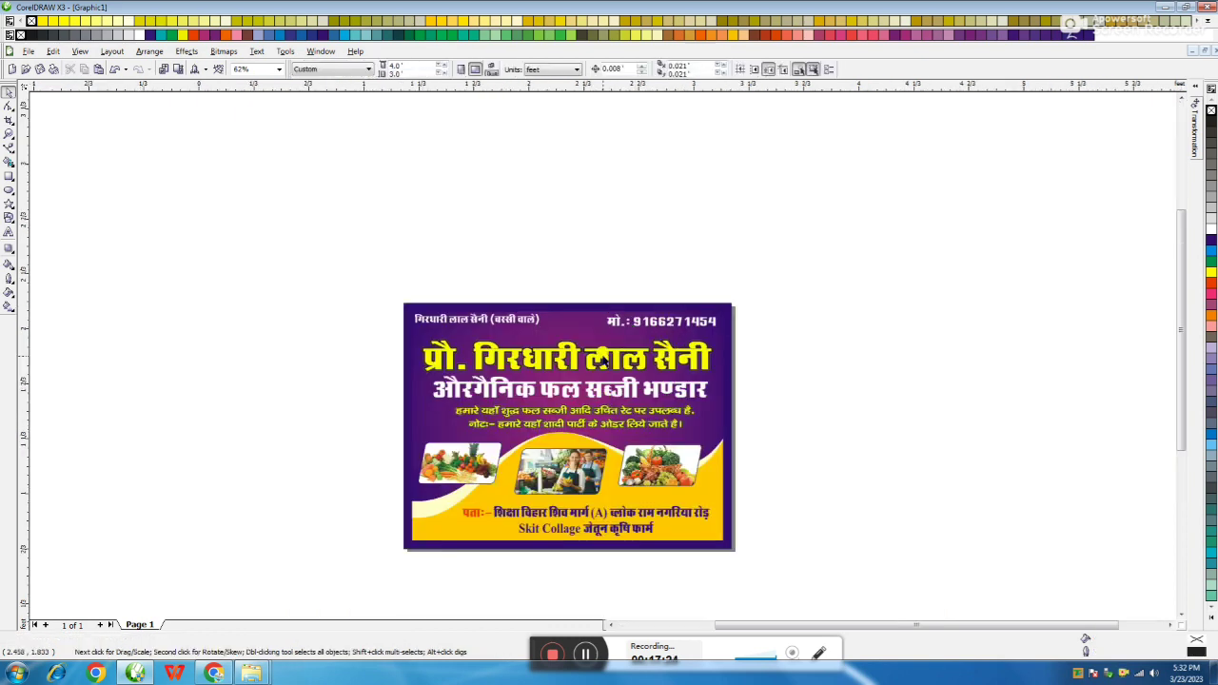
{"action": "scroll", "coordinate": [729, 333], "scroll_direction": "down", "scroll_amount": 2}
{"action": "left_click_drag", "start_coordinate": [619, 227], "coordinate": [132, 554]}
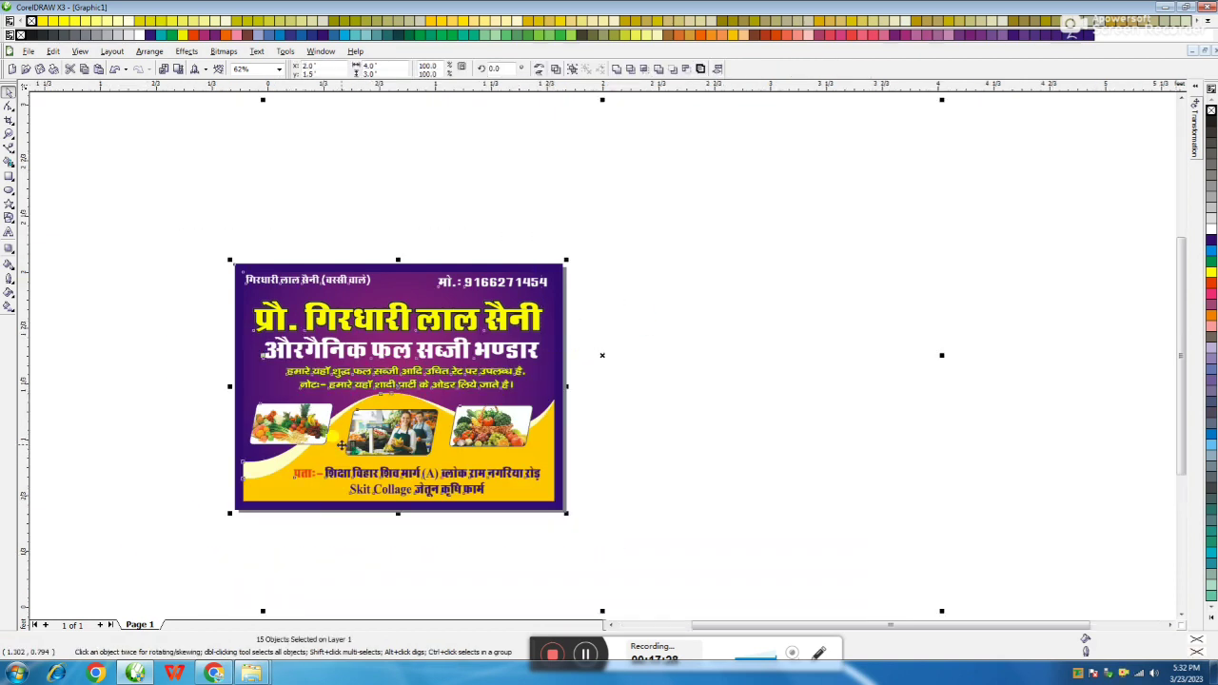
{"action": "key", "text": "shift+F2"}
{"action": "left_click", "coordinate": [99, 367]}
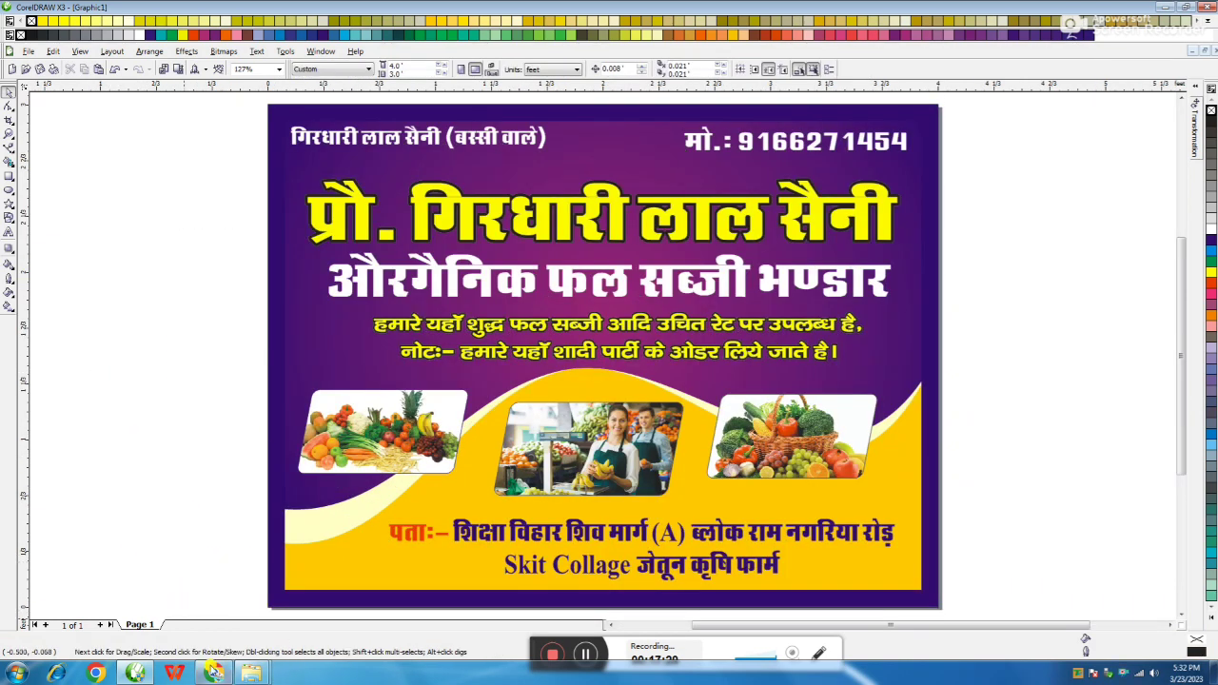
- Bring the Ganesh picture from the "Download Begraund Remo file" folder onto the banner
{"action": "mouse_move", "coordinate": [214, 672]}
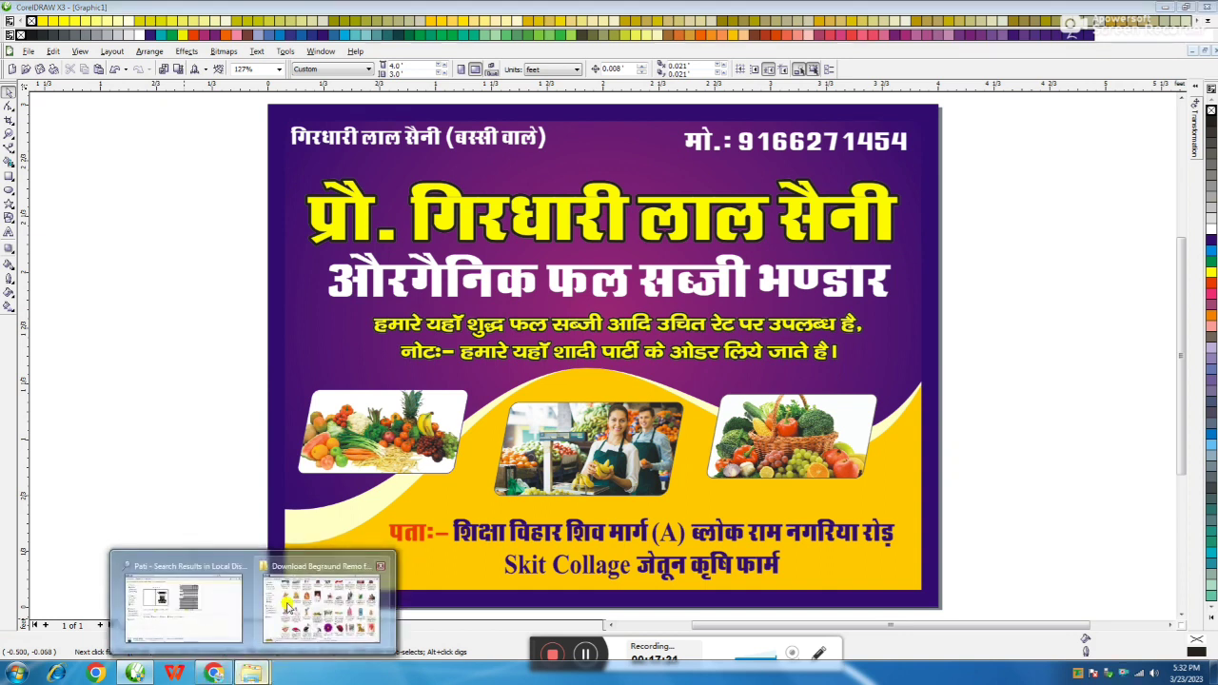
{"action": "left_click", "coordinate": [285, 601]}
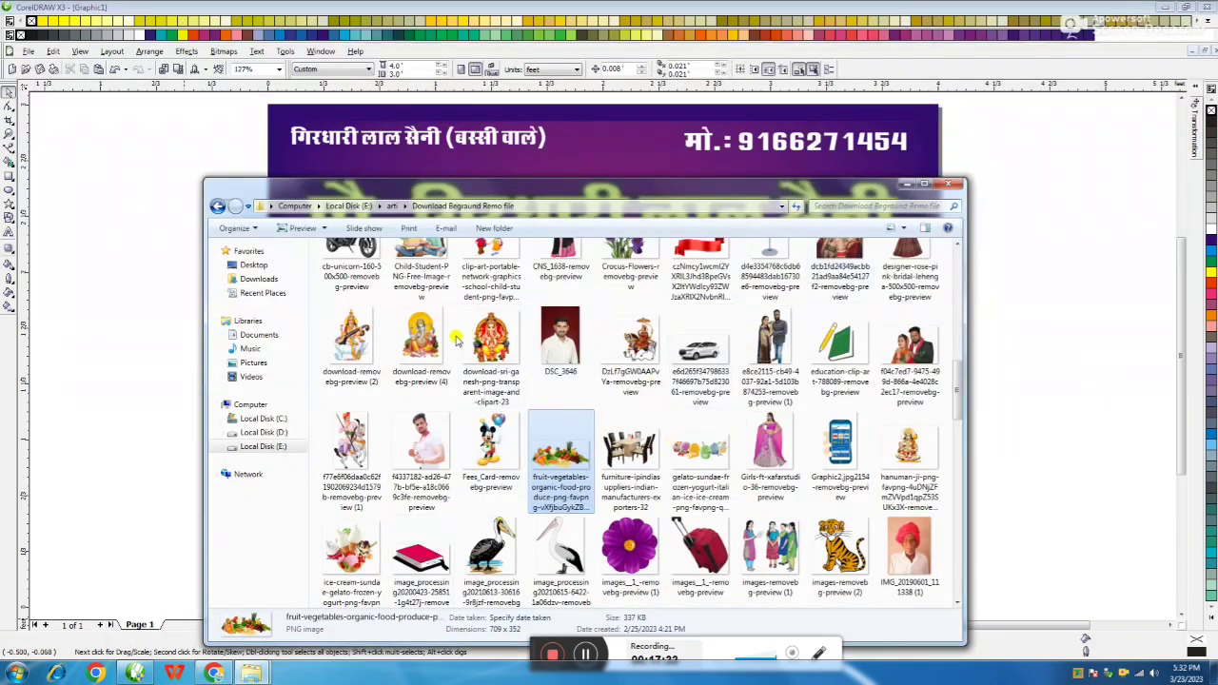
{"action": "left_click_drag", "start_coordinate": [491, 343], "coordinate": [583, 227]}
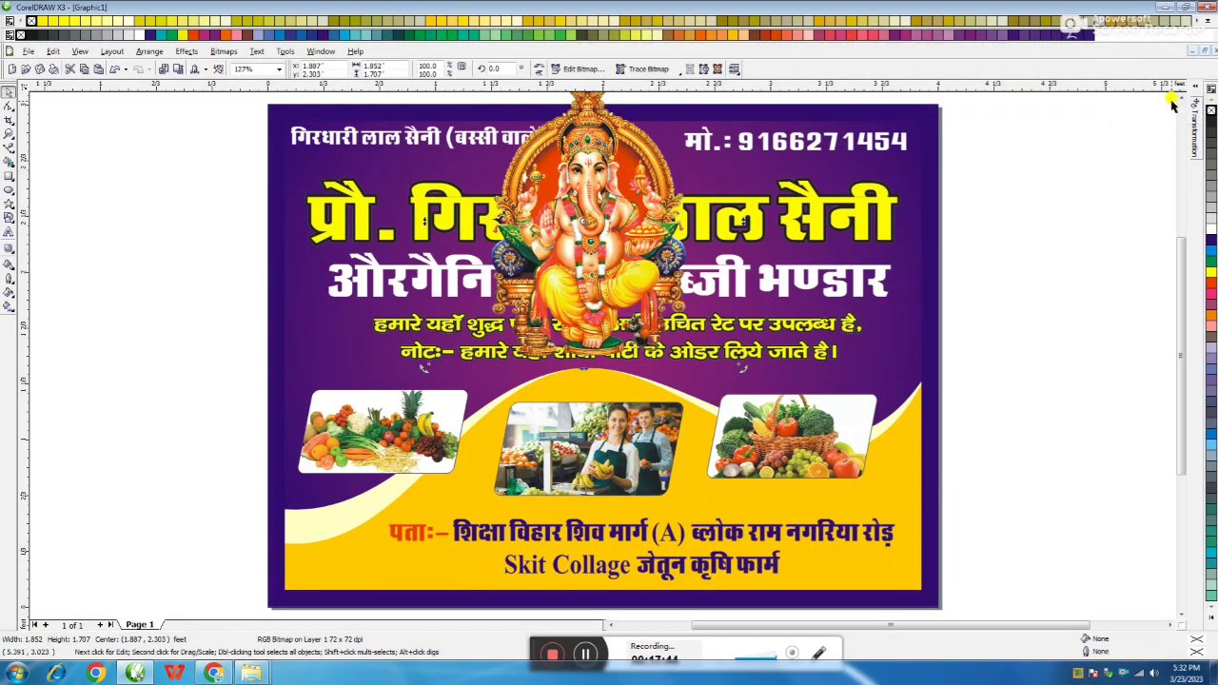
- Shrink the Ganesh picture to about 0.3 by 0.27 feet and place it between the name and mobile number lines
{"action": "scroll", "coordinate": [1176, 103], "scroll_direction": "up", "scroll_amount": 2}
{"action": "left_click", "coordinate": [580, 217]}
{"action": "left_click_drag", "start_coordinate": [740, 179], "coordinate": [639, 284]}
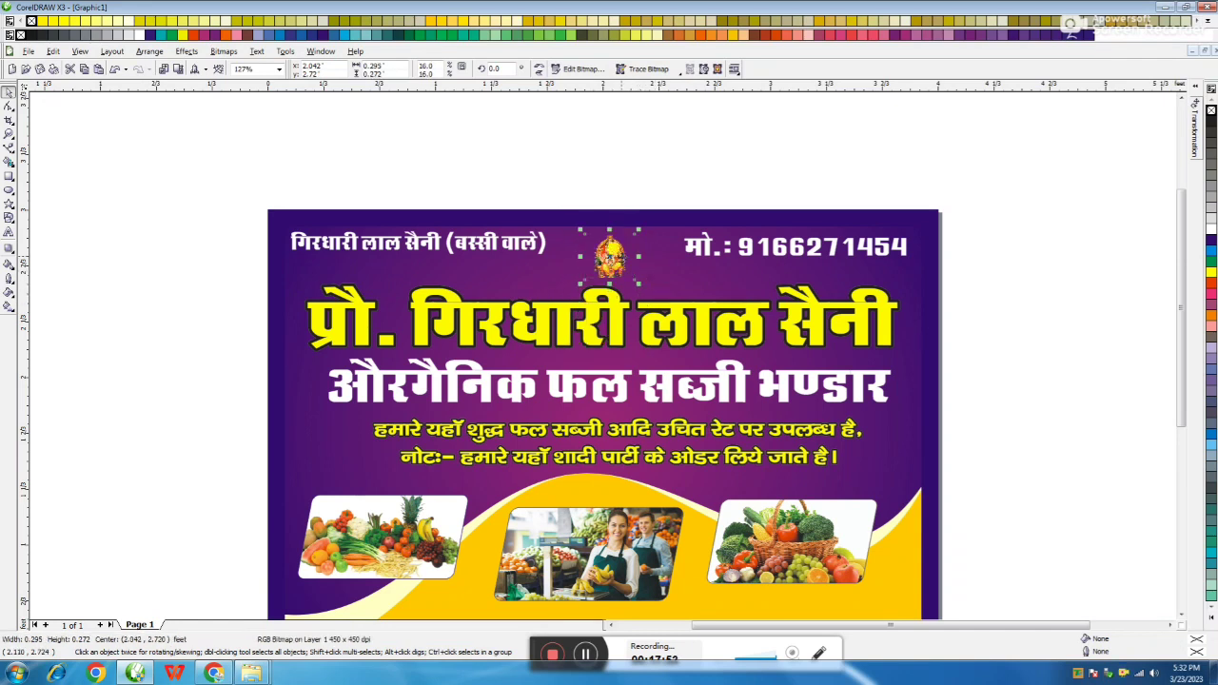
{"action": "left_click_drag", "start_coordinate": [609, 245], "coordinate": [610, 240]}
{"action": "left_click", "coordinate": [665, 152]}
- Align the Ganesh picture to the horizontal centre of the banner's background rectangle
{"action": "left_click", "coordinate": [606, 230]}
{"action": "left_click", "coordinate": [652, 211], "text": "shift"}
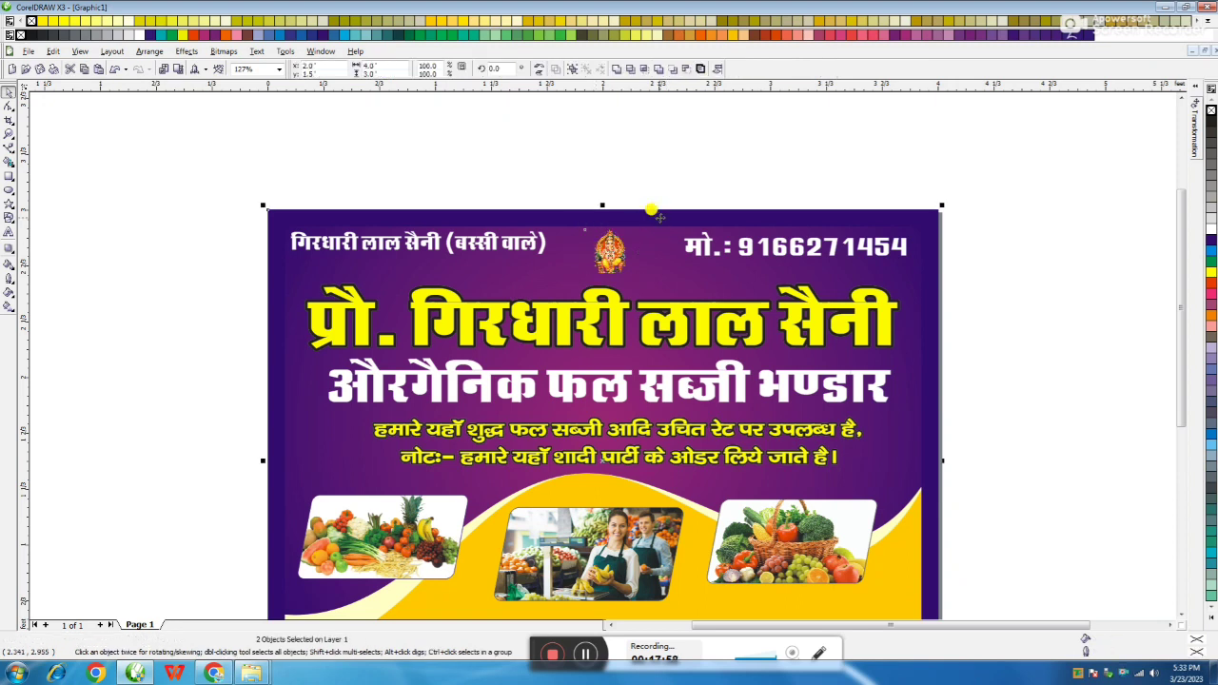
{"action": "key", "text": "c"}
{"action": "left_click", "coordinate": [680, 189]}
- Zoom to all banner objects and examine the overall design with the Ganesh picture in place
{"action": "key", "text": "F3"}
{"action": "left_click_drag", "start_coordinate": [830, 265], "coordinate": [368, 563]}
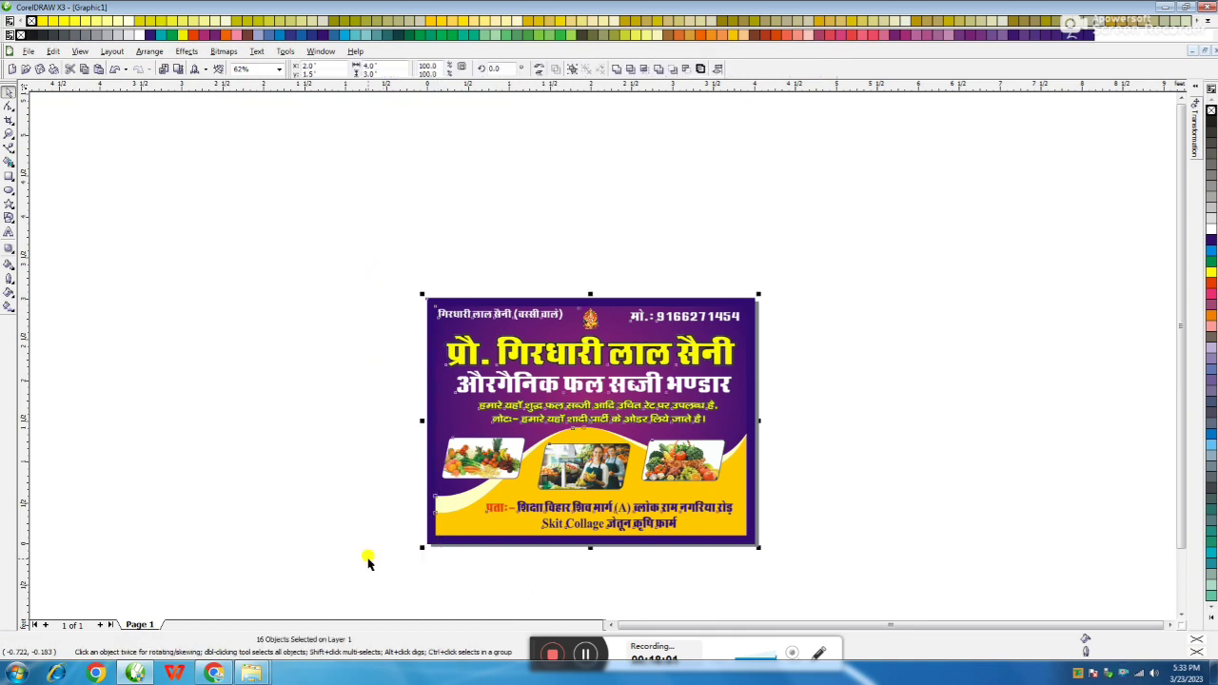
{"action": "key", "text": "shift+F2"}
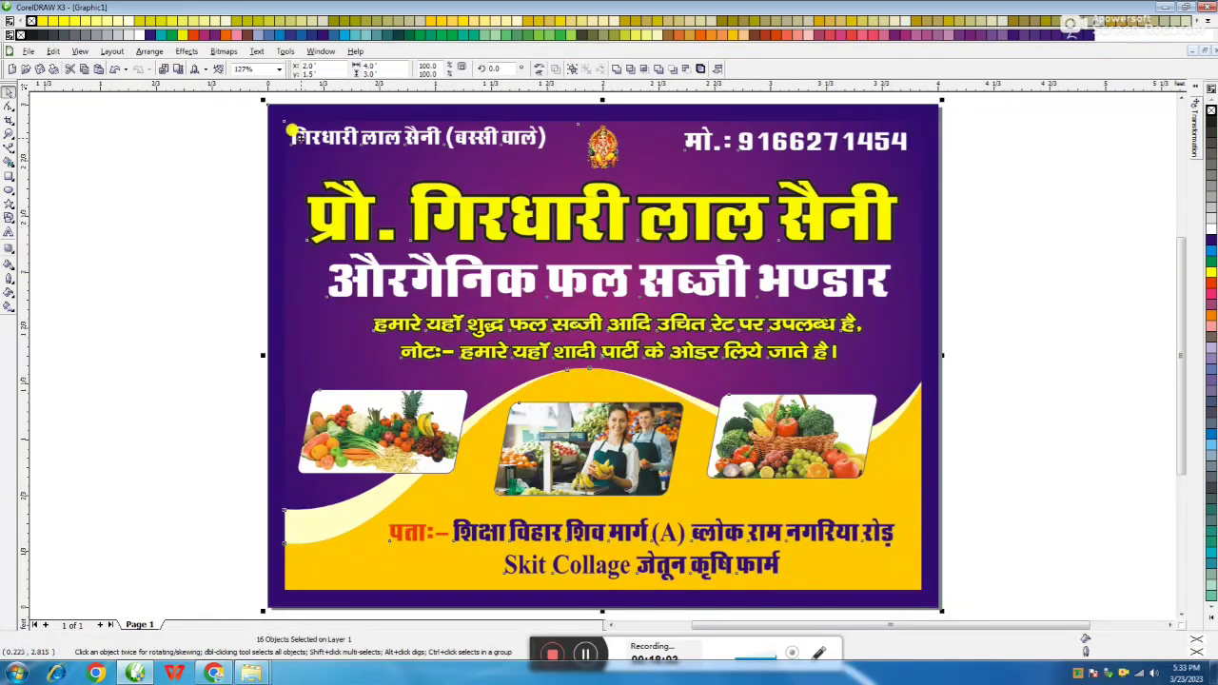
{"action": "left_click", "coordinate": [136, 191]}
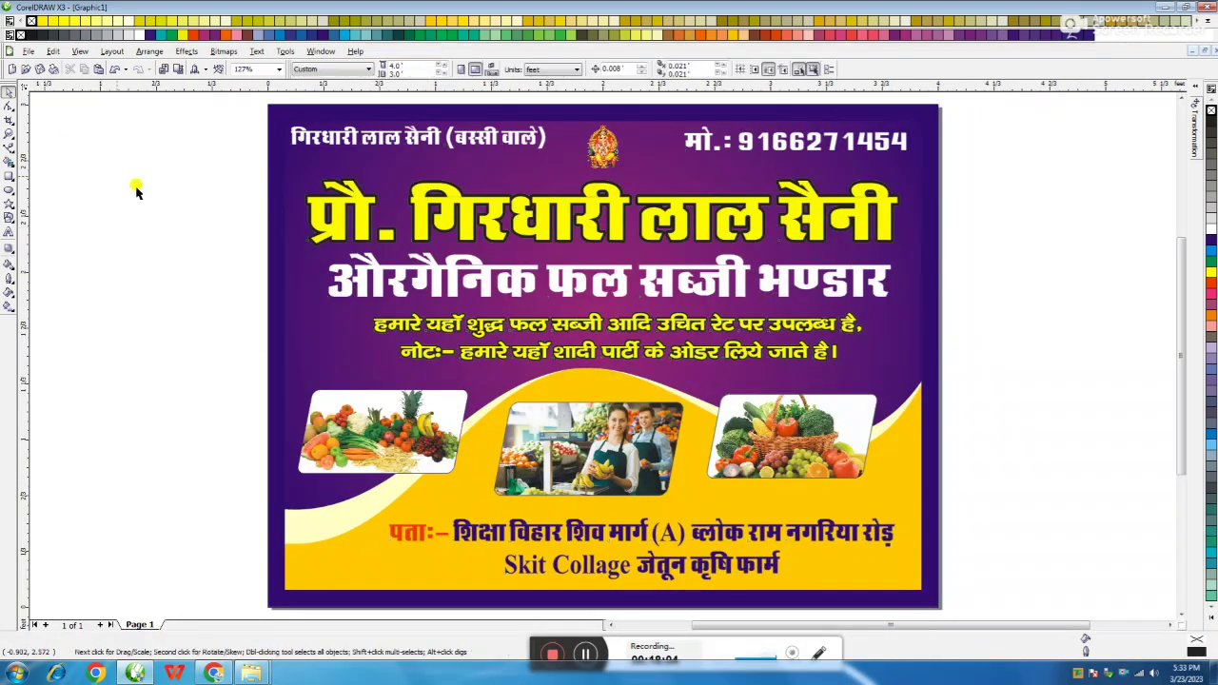
{"action": "left_click", "coordinate": [28, 51]}
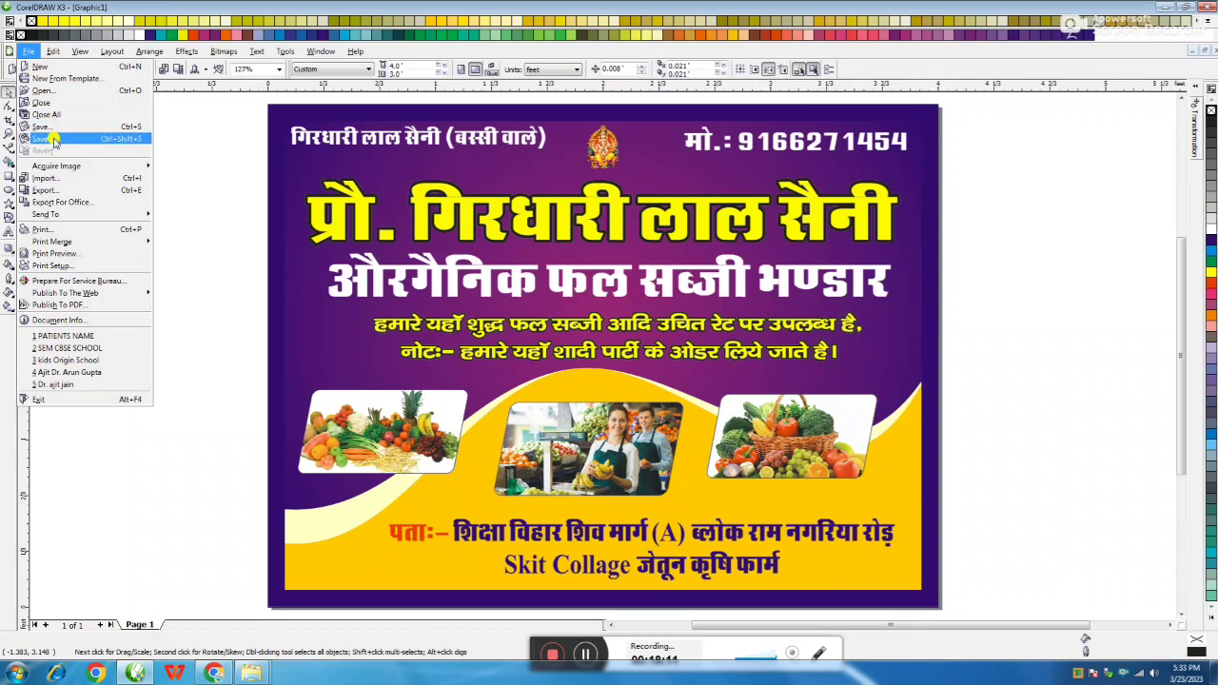
{"action": "left_click", "coordinate": [52, 140]}
{"action": "left_click_drag", "start_coordinate": [619, 190], "coordinate": [970, 190]}
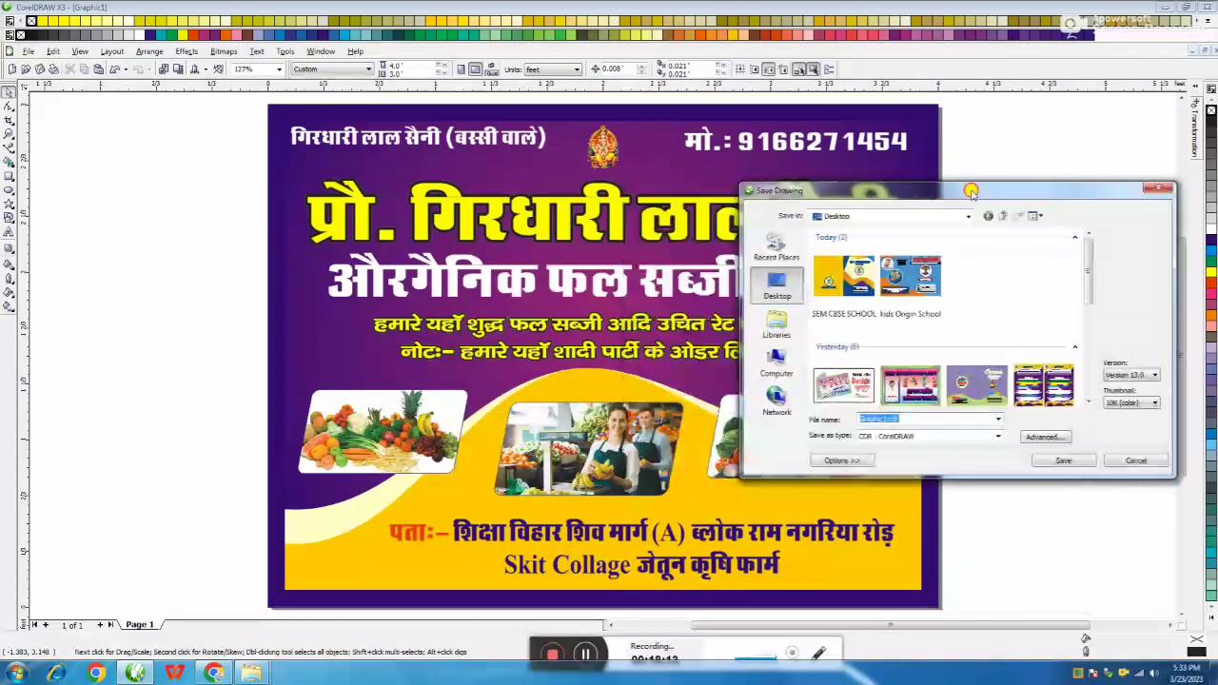
{"action": "double_click", "coordinate": [918, 416]}
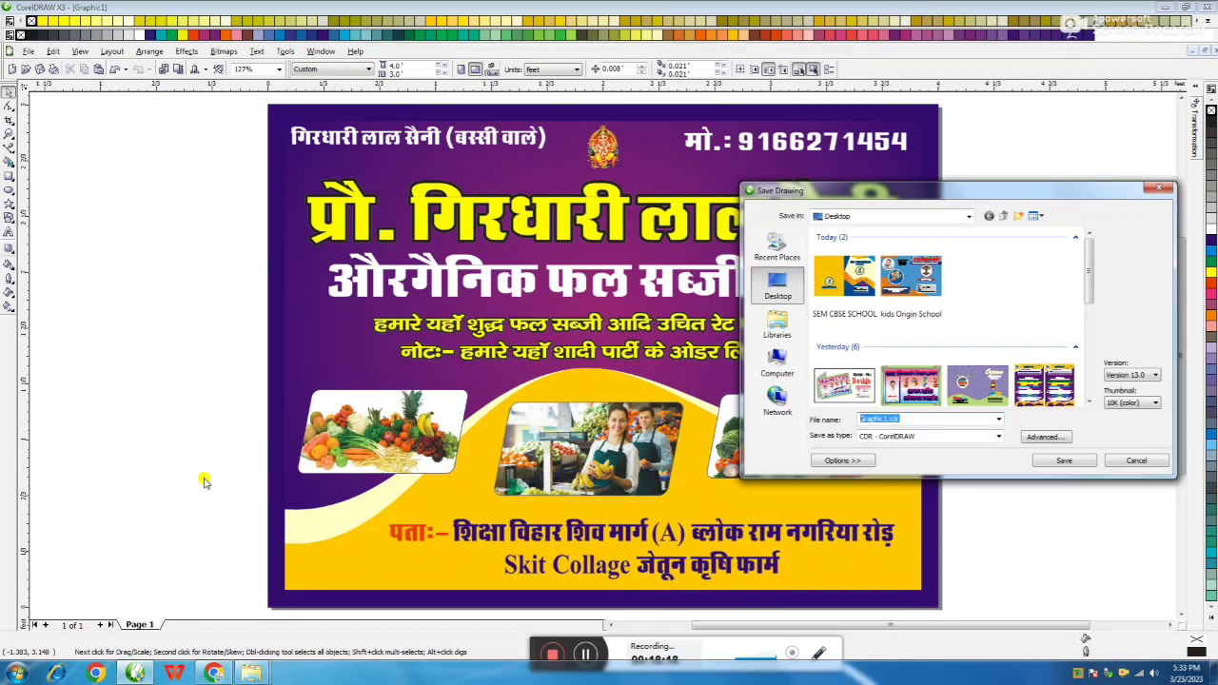
{"action": "left_click", "coordinate": [1150, 190]}
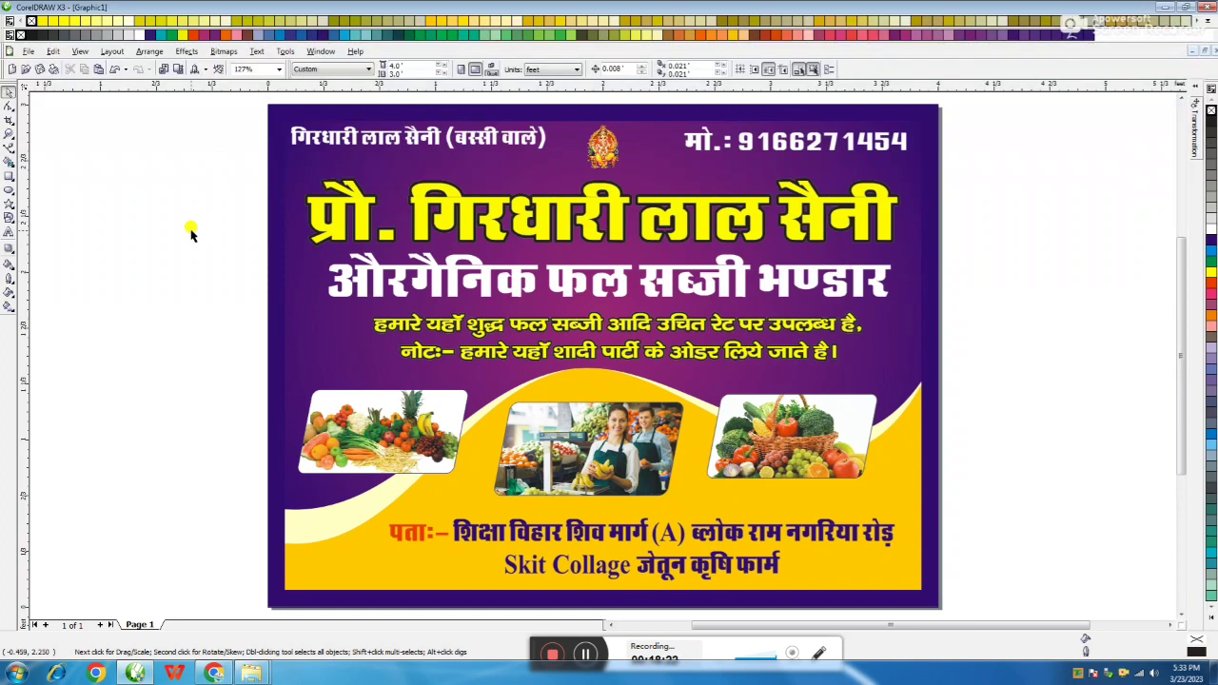